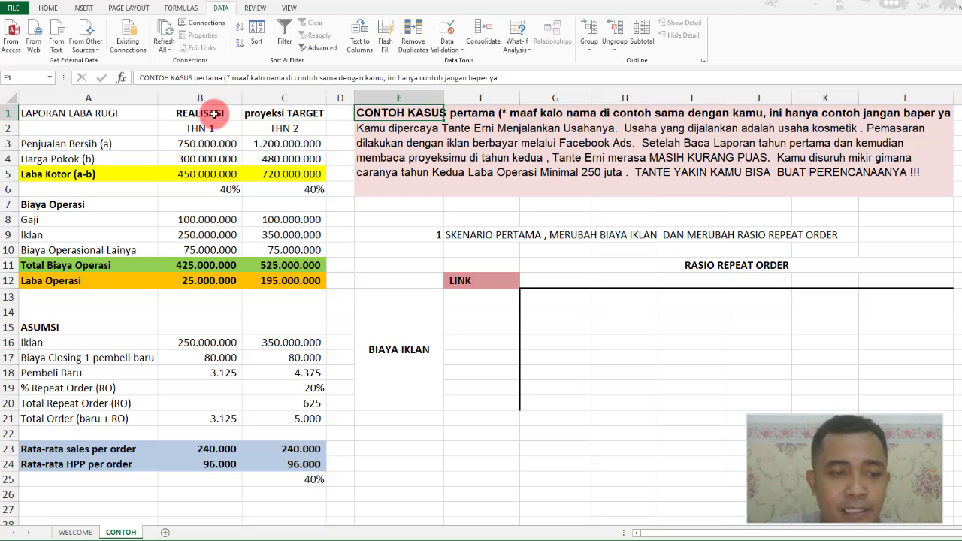
Compare the REALISASI THN 1 and proyeksi TARGET THN 2 income statement columns, down to Laba Operasi
left_click_drag(199, 112, 218, 284)
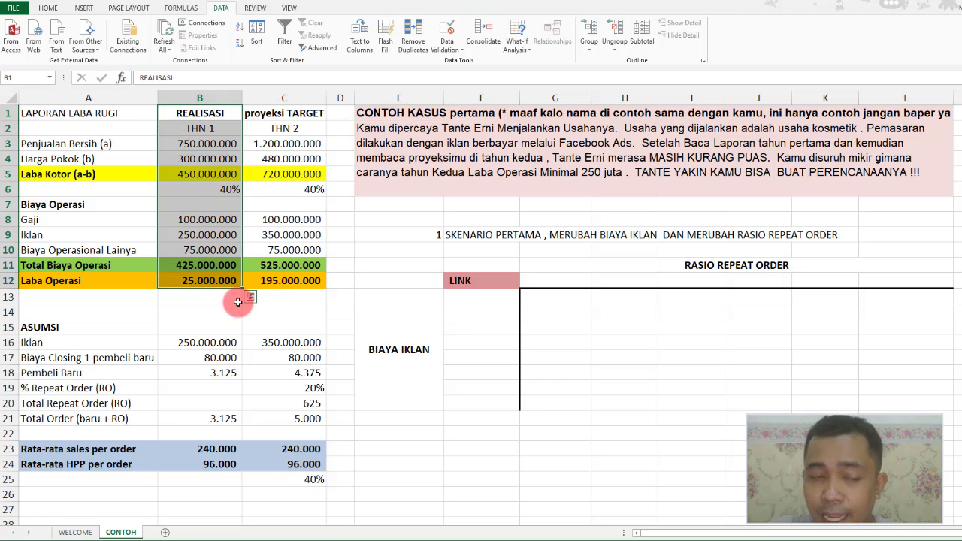
left_click(188, 281)
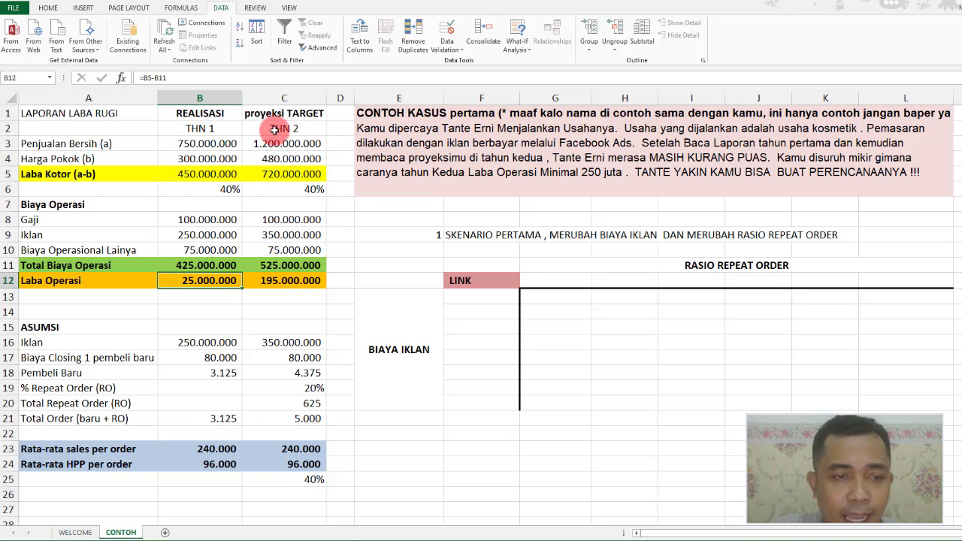
left_click_drag(285, 112, 288, 279)
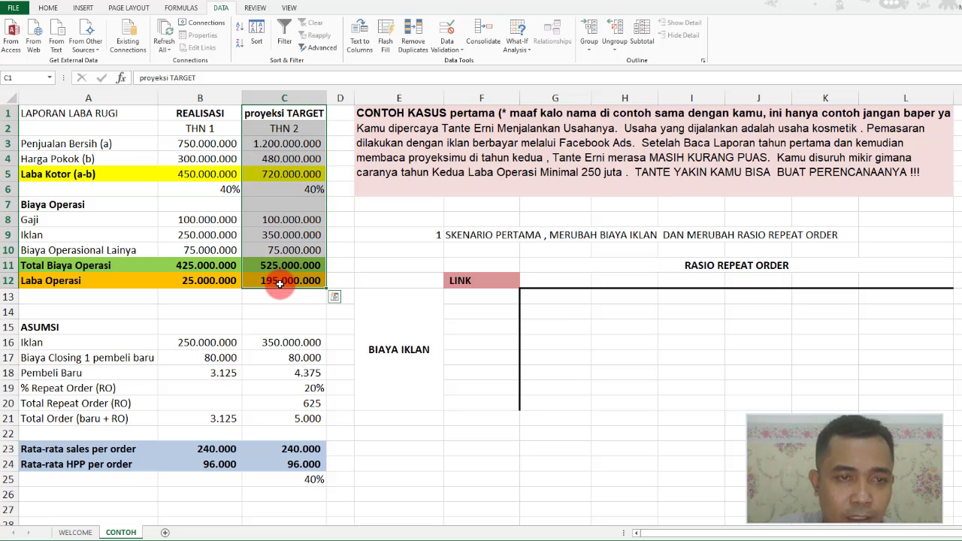
left_click(280, 283)
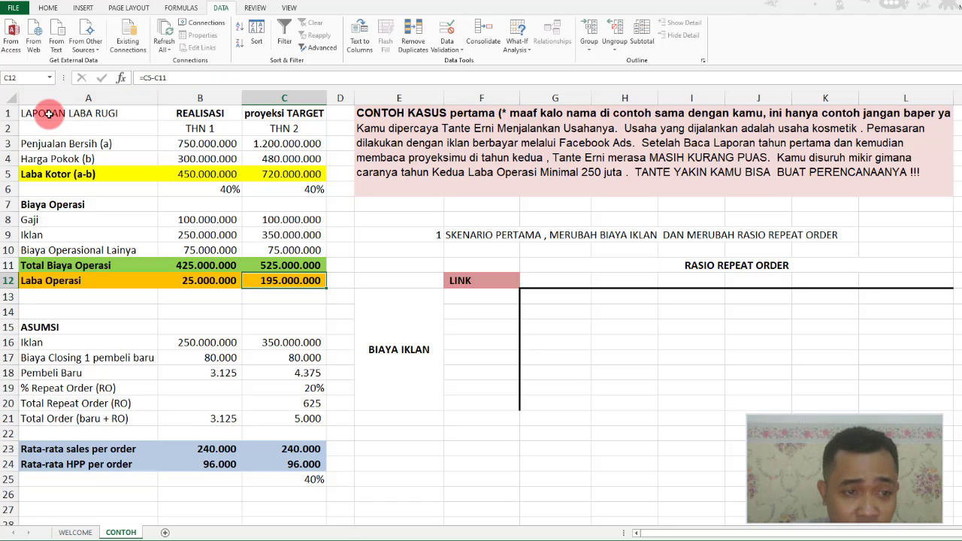
Examine the THN 1 income statement line by line, from Penjualan Bersih through the operating costs to Laba Operasi
left_click_drag(48, 114, 228, 282)
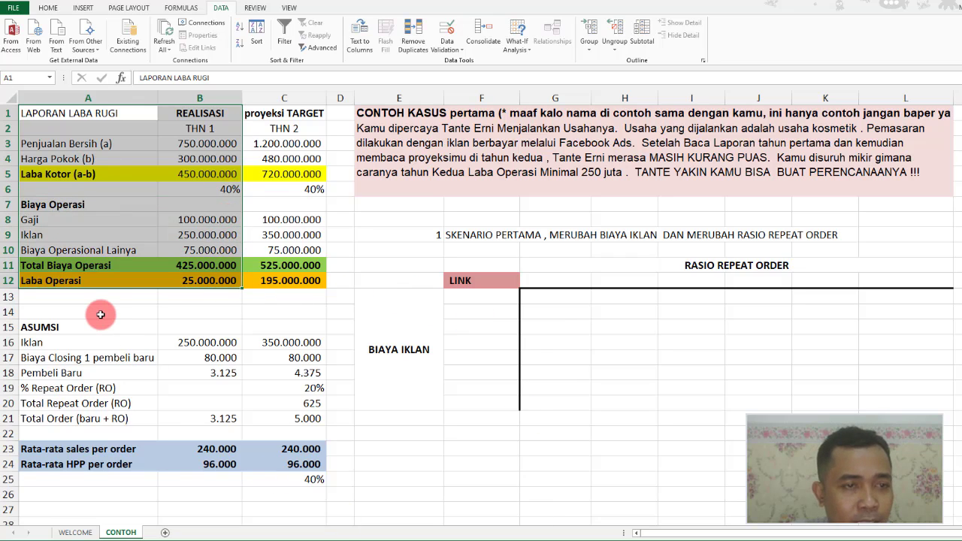
left_click(191, 143)
left_click(186, 159)
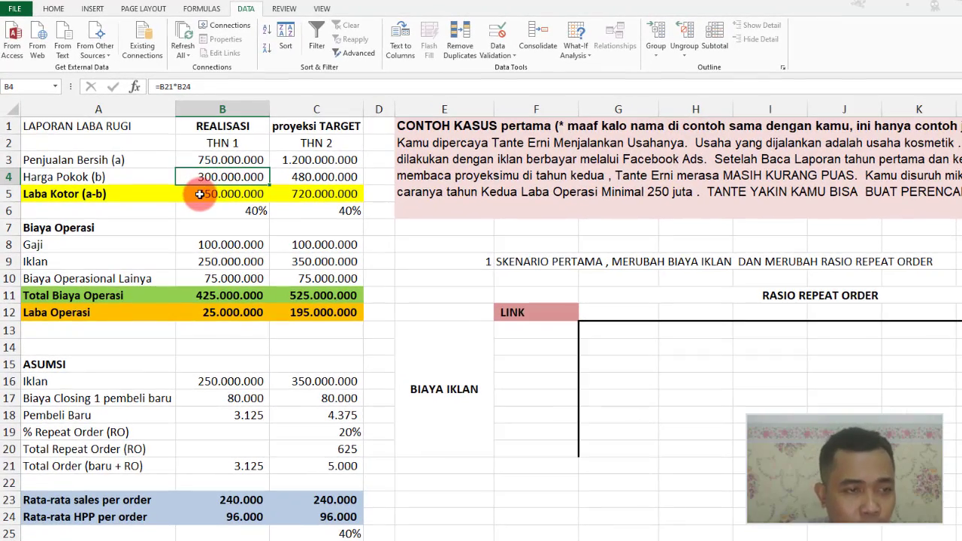
left_click(199, 194)
left_click(200, 243)
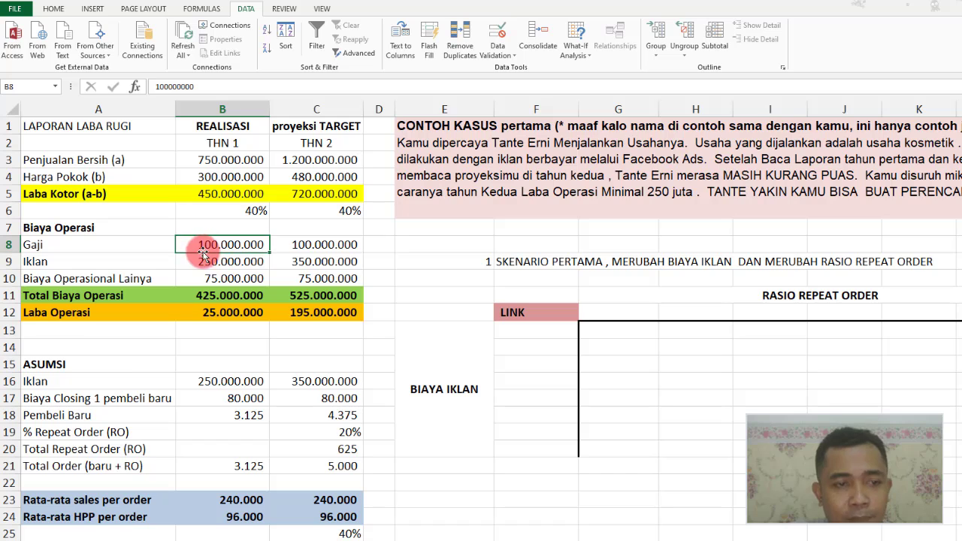
left_click(203, 262)
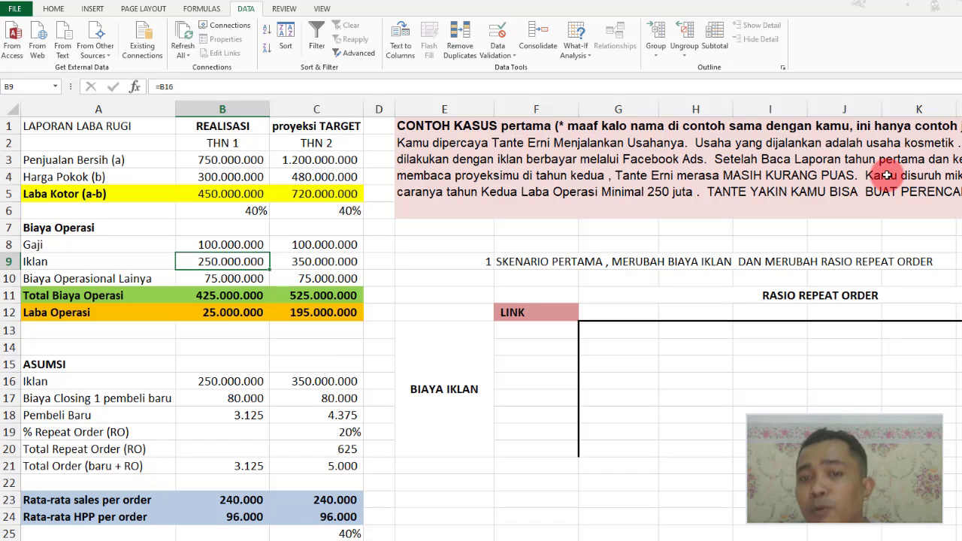
left_click(217, 281)
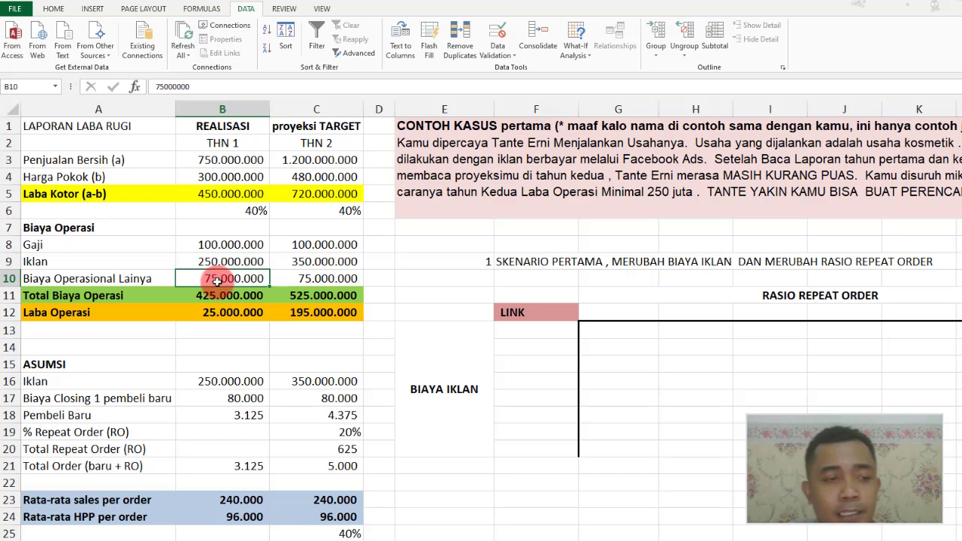
left_click(218, 317)
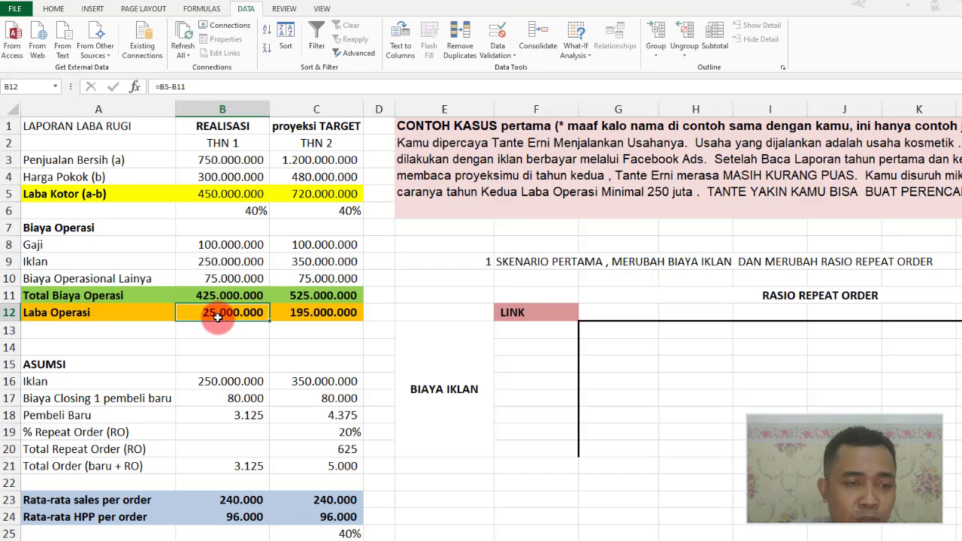
Examine the THN 1 ASUMSI values for Iklan and Biaya Closing, and the formulas behind Pembeli Baru and Total Order
left_click(216, 381)
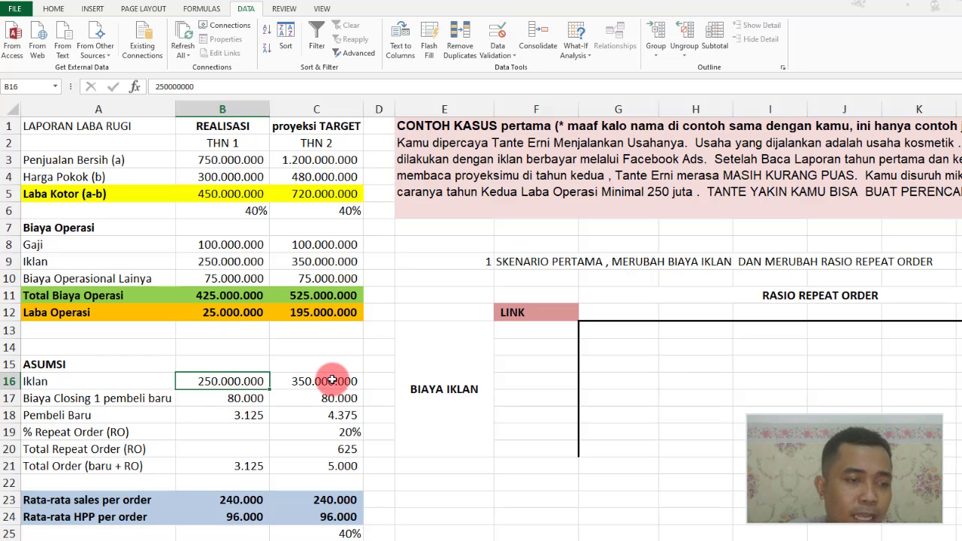
left_click(226, 401)
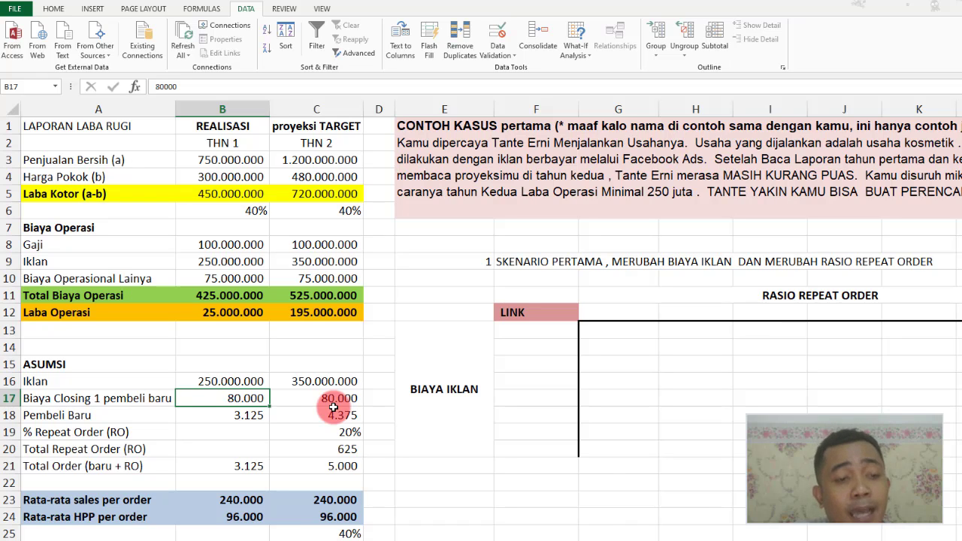
left_click(224, 381)
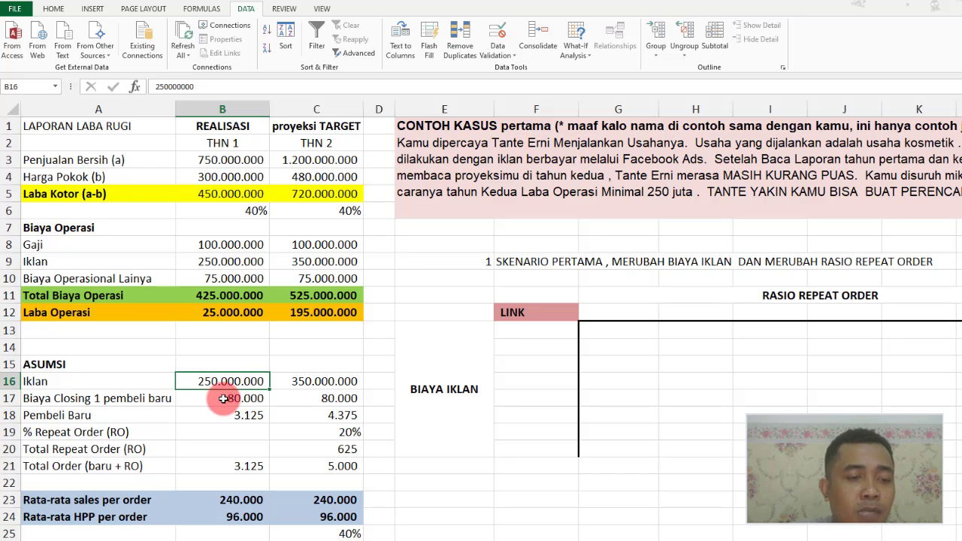
left_click(224, 398)
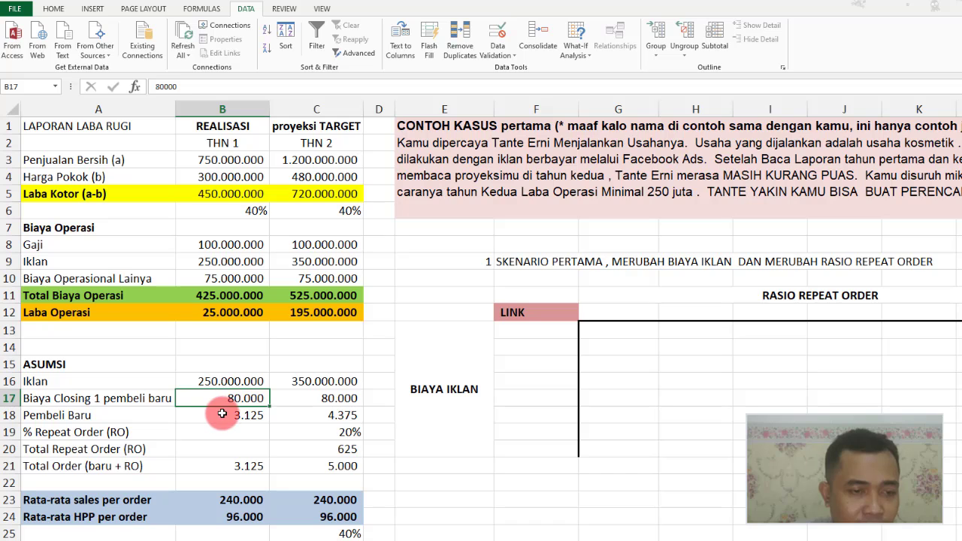
left_click(223, 414)
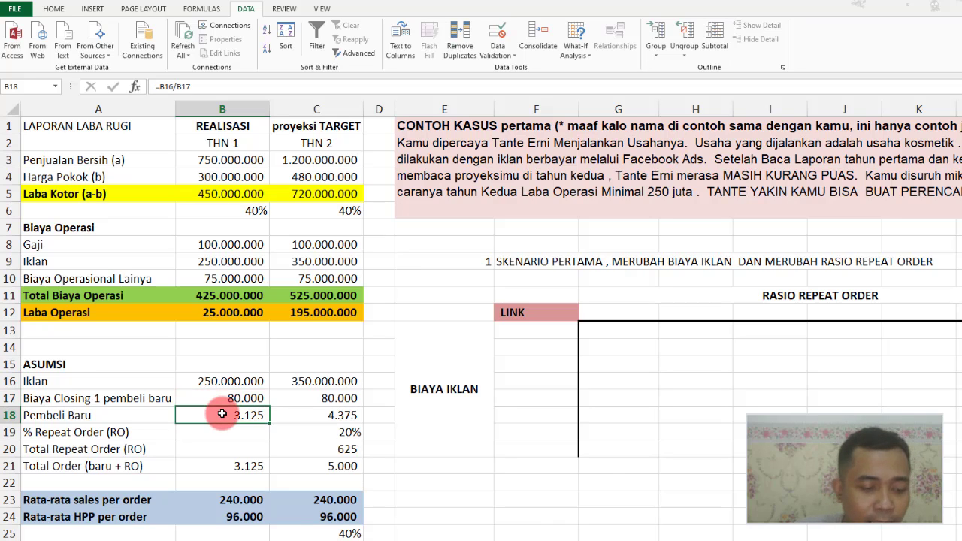
double_click(223, 414)
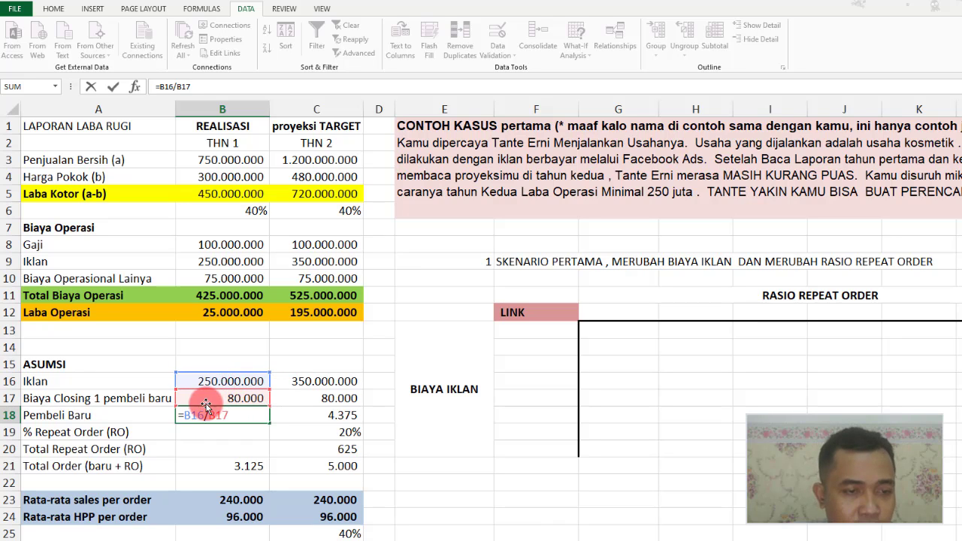
key("Escape")
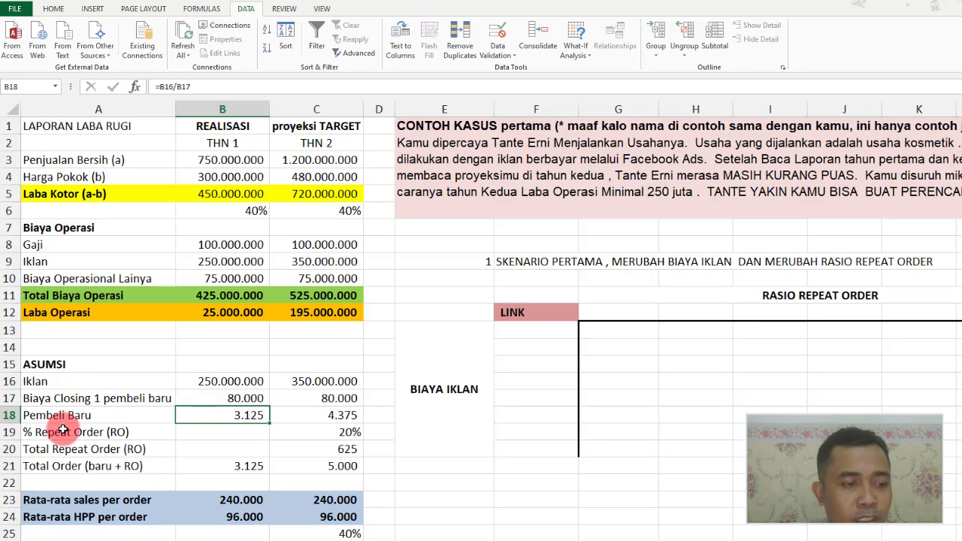
left_click(215, 433)
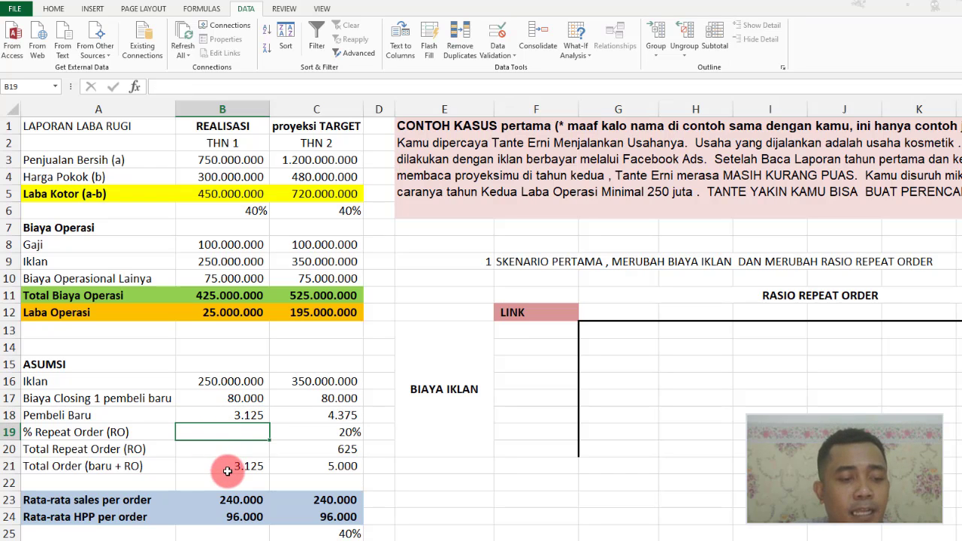
left_click(227, 468)
double_click(232, 465)
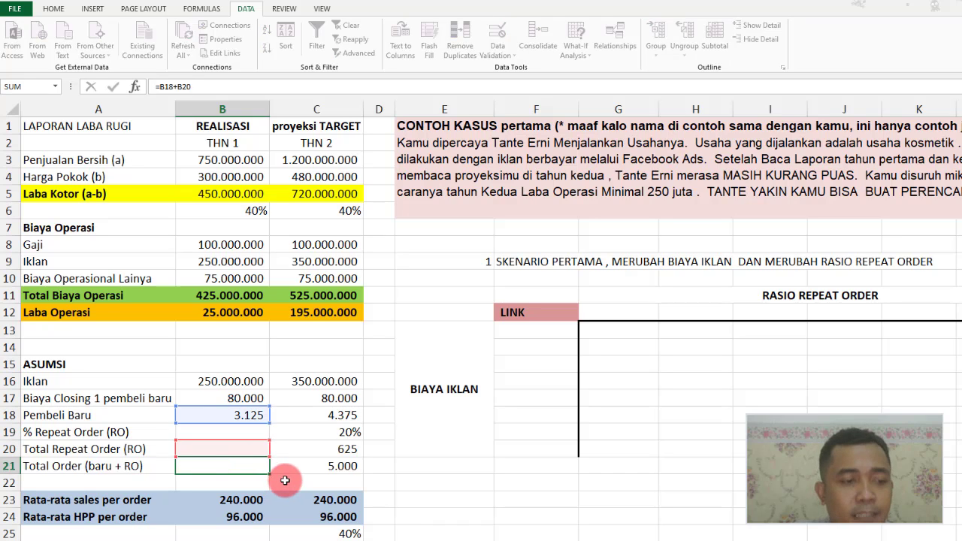
key("Escape")
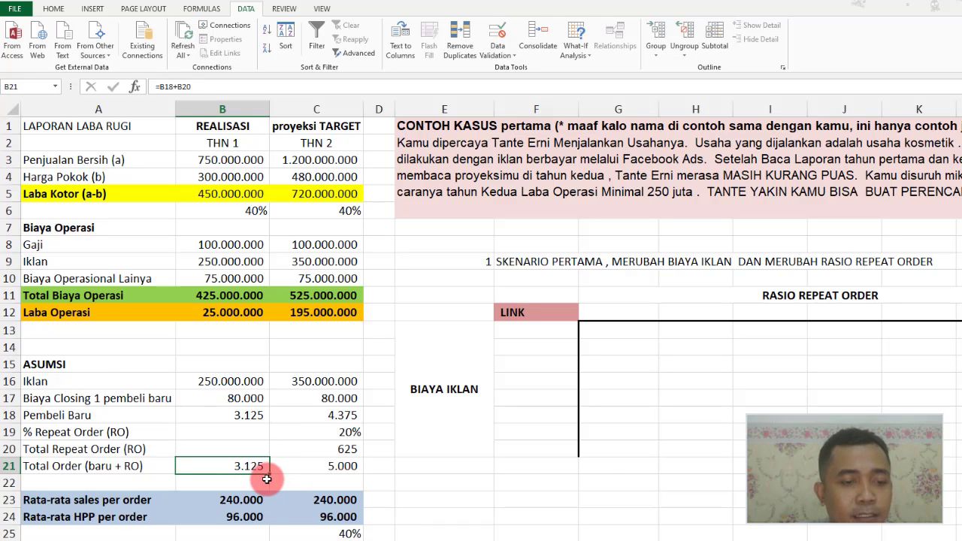
Inspect how THN 1 Penjualan Bersih is calculated from Rata-rata sales per order and Total Order
left_click(229, 502)
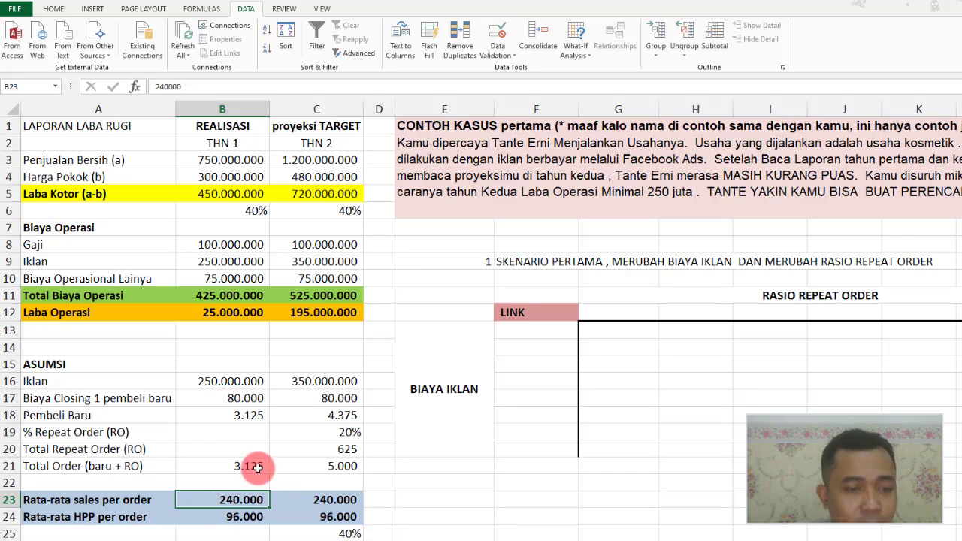
left_click(226, 159)
type("=B23*B21")
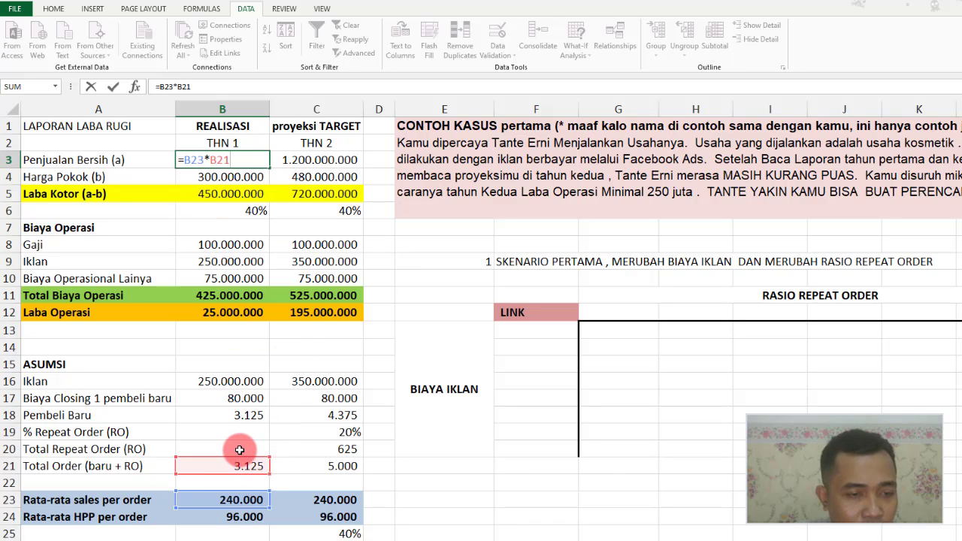
key("Return")
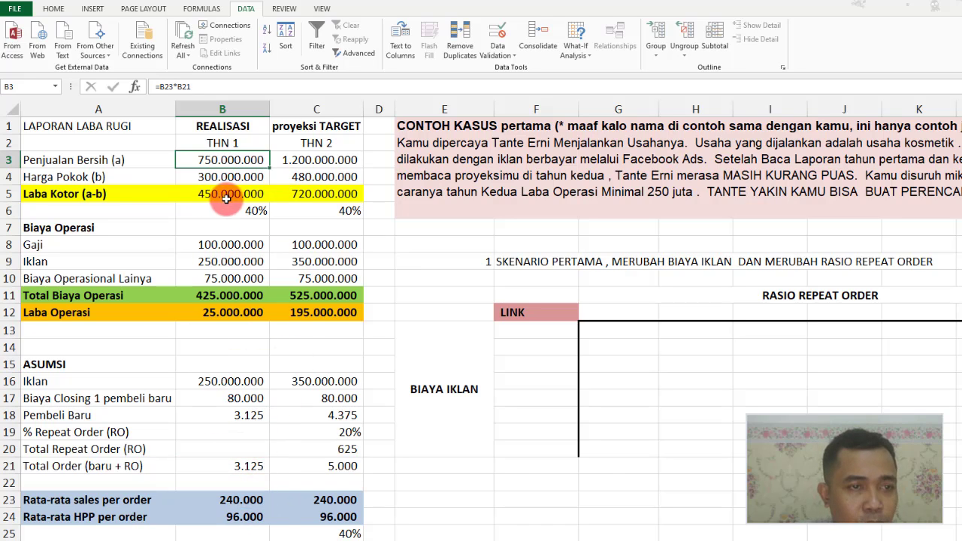
left_click(218, 165)
left_click(244, 467)
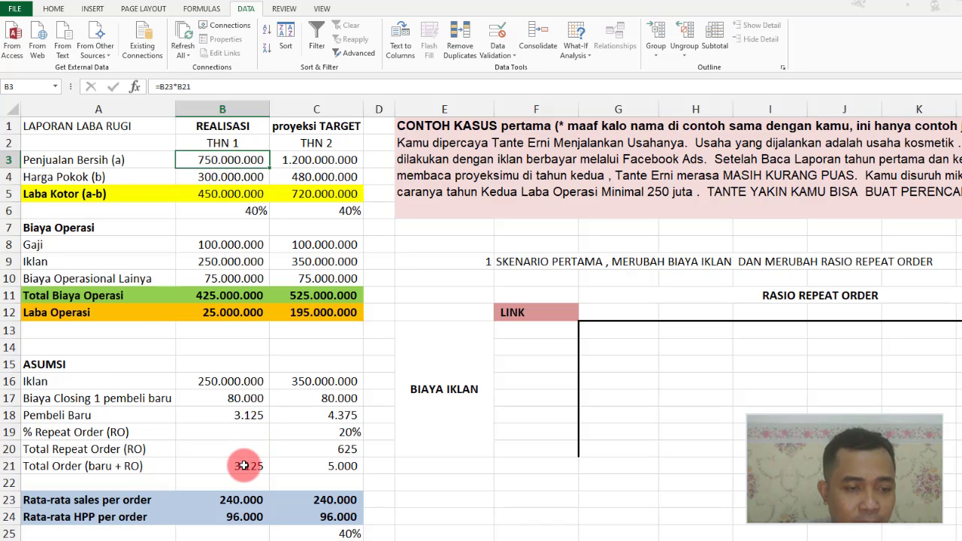
double_click(245, 467)
key("Escape")
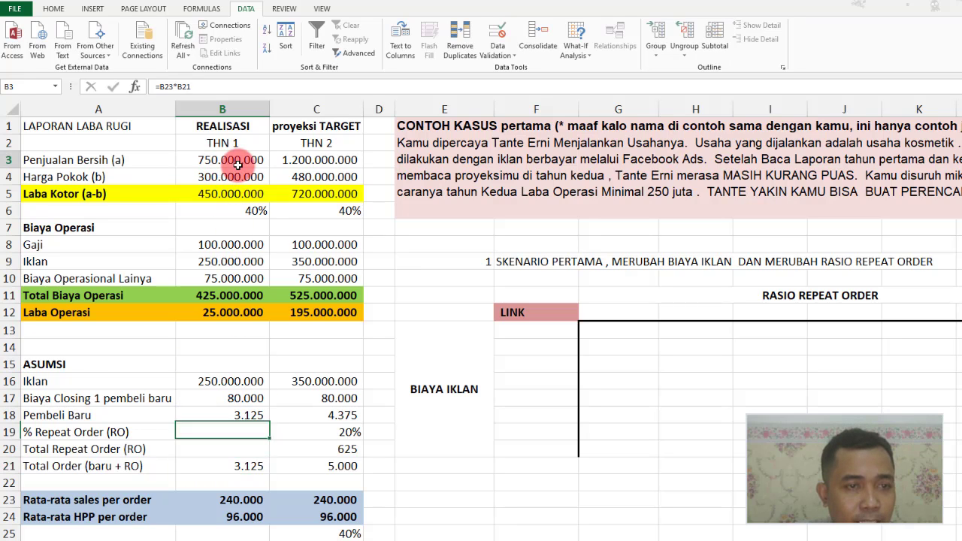
double_click(225, 159)
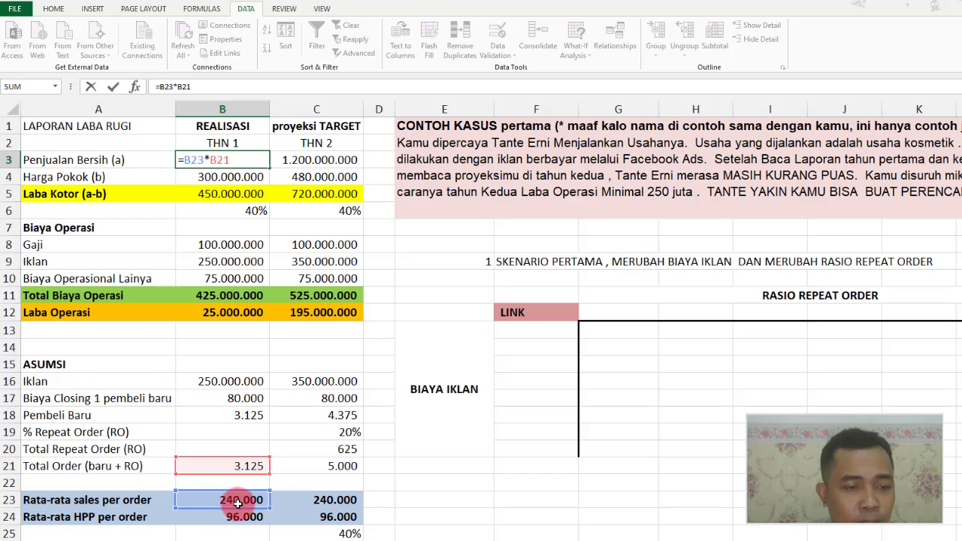
key("Escape")
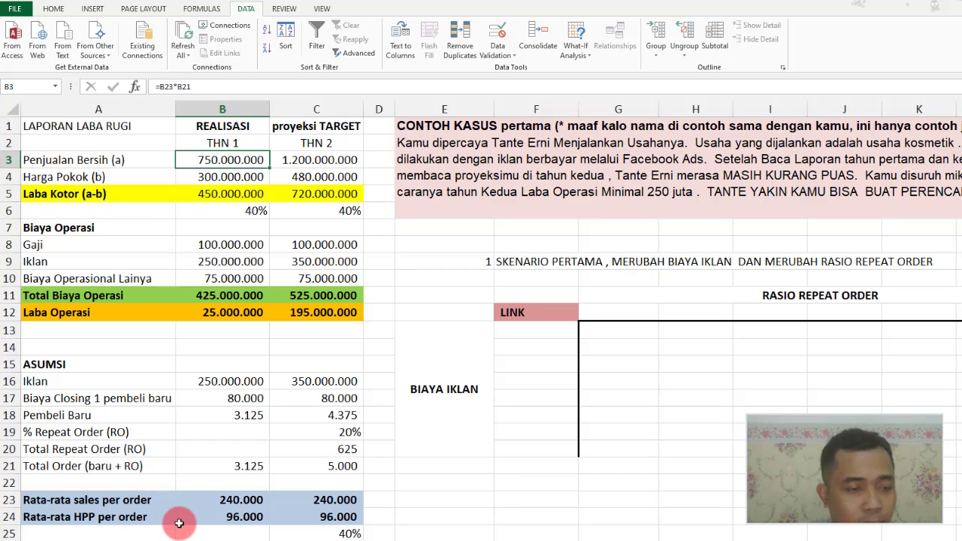
Inspect how THN 1 Harga Pokok is calculated from Total Order and Rata-rata HPP per order
left_click(226, 517)
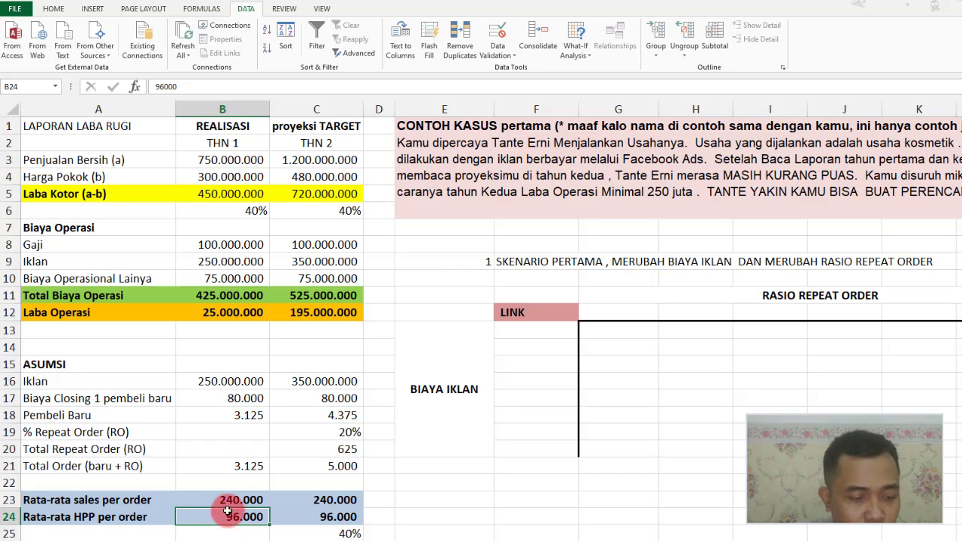
double_click(229, 179)
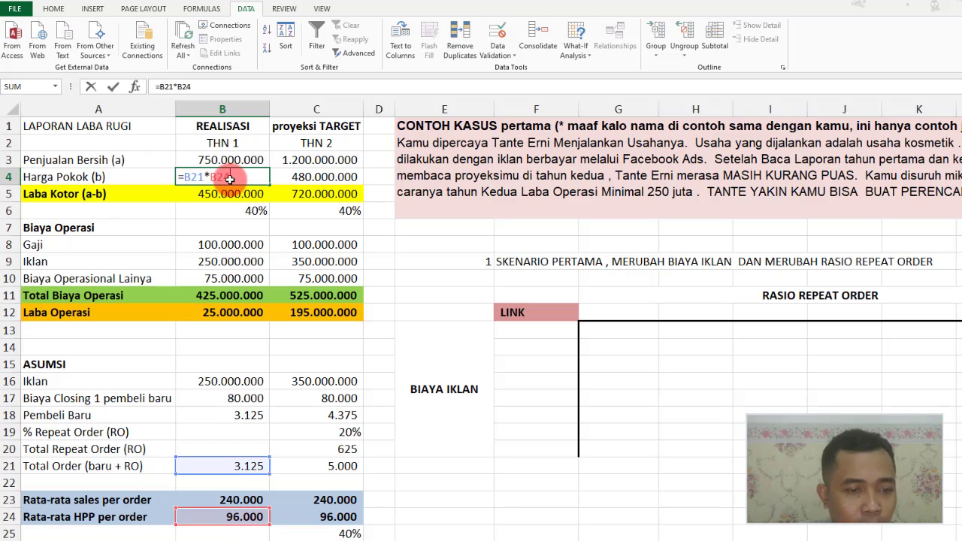
key("Escape")
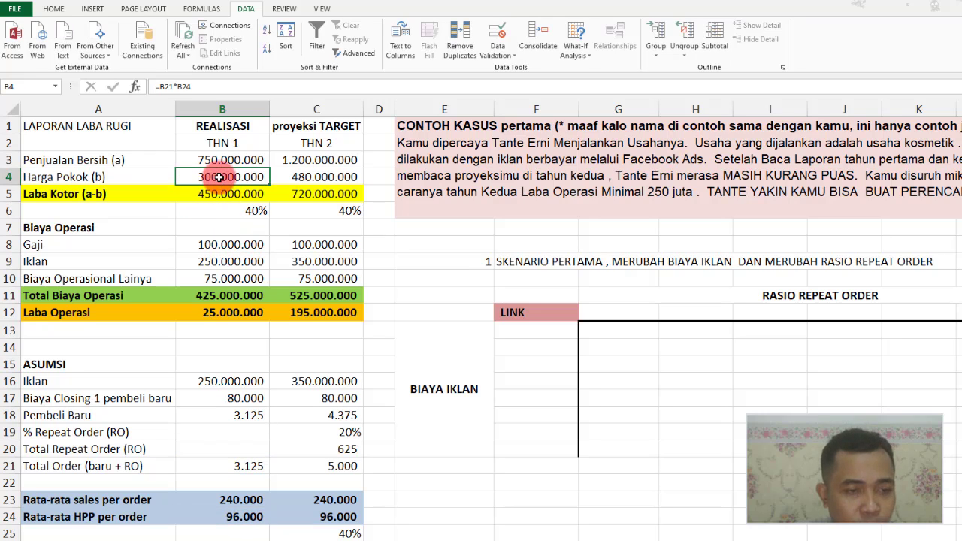
key("F2")
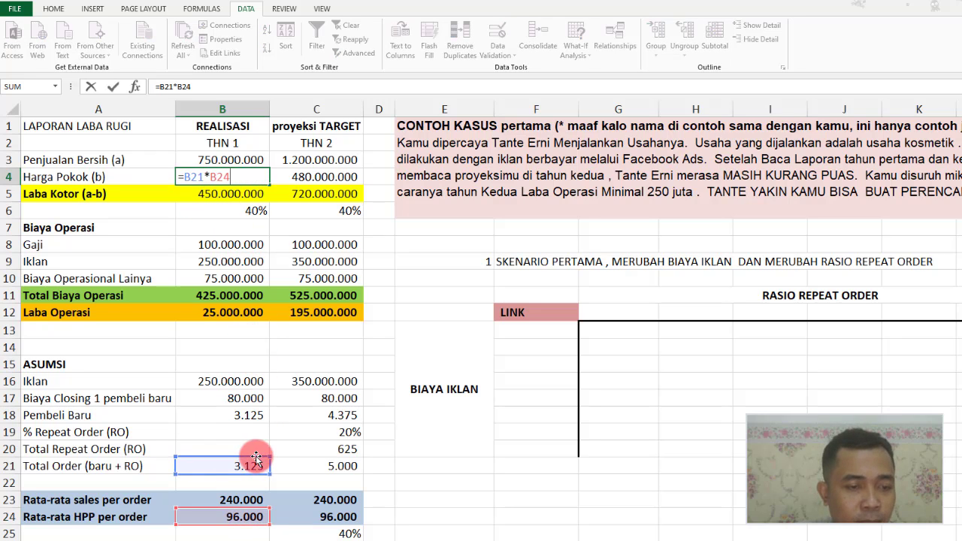
key("Escape")
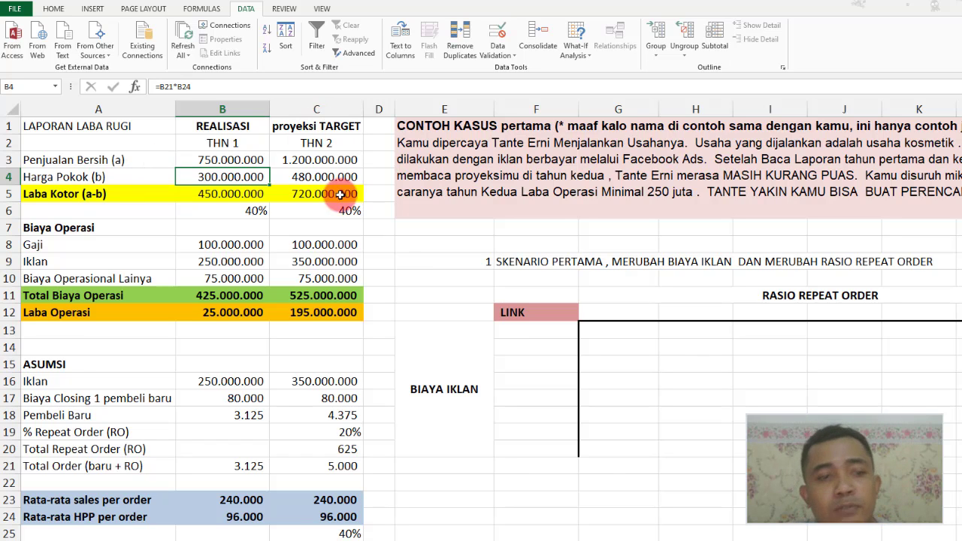
Examine the THN 2 ASUMSI values for Iklan and Biaya Closing, and the formula behind Pembeli Baru
double_click(307, 381)
key("Escape")
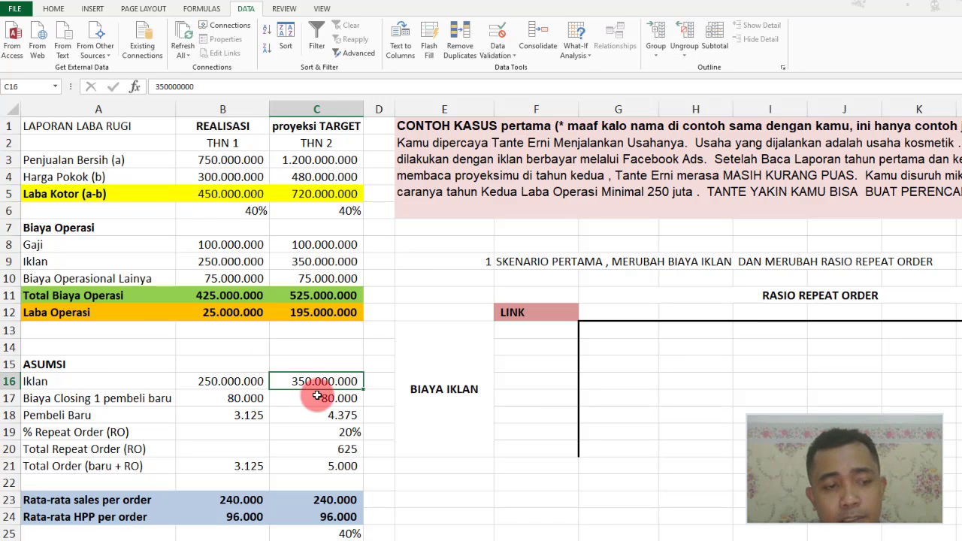
left_click(325, 400)
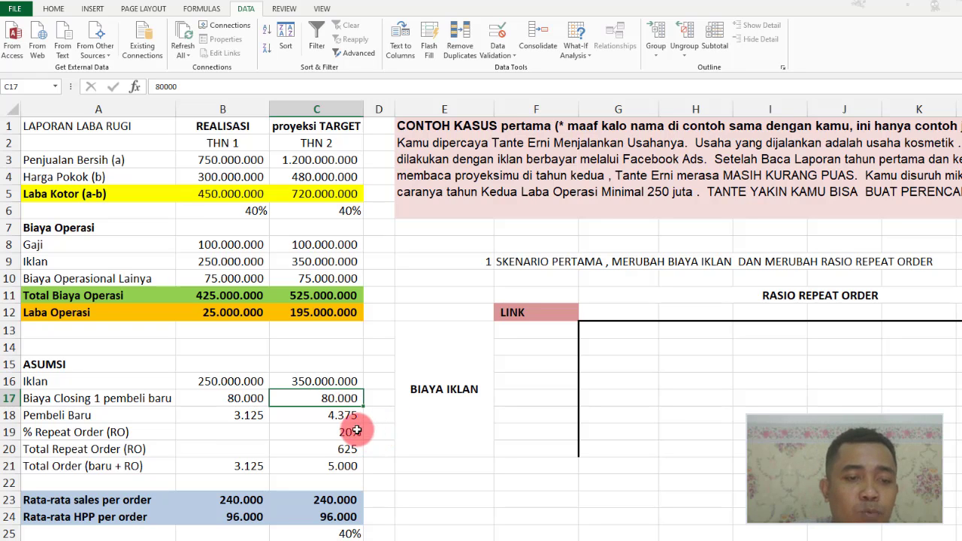
left_click(345, 419)
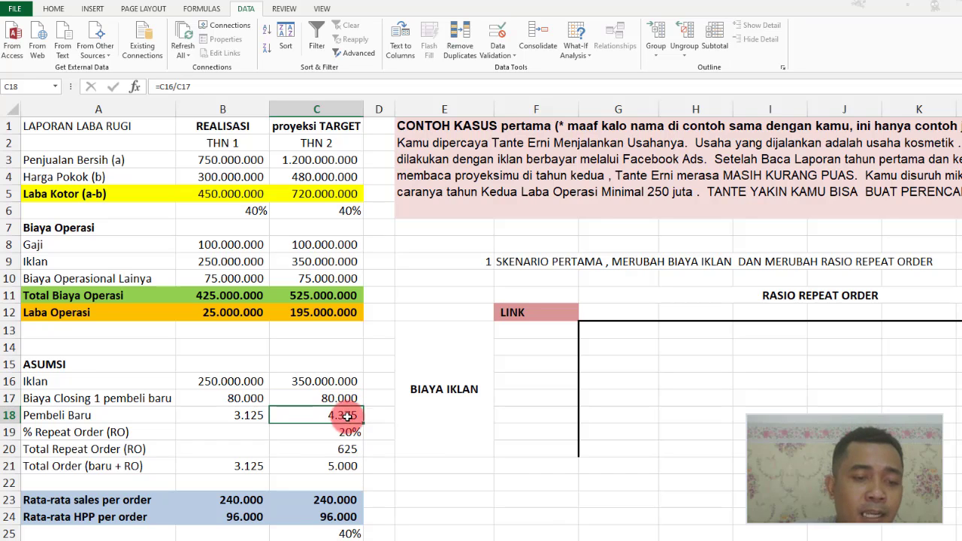
key("F2")
key("Escape")
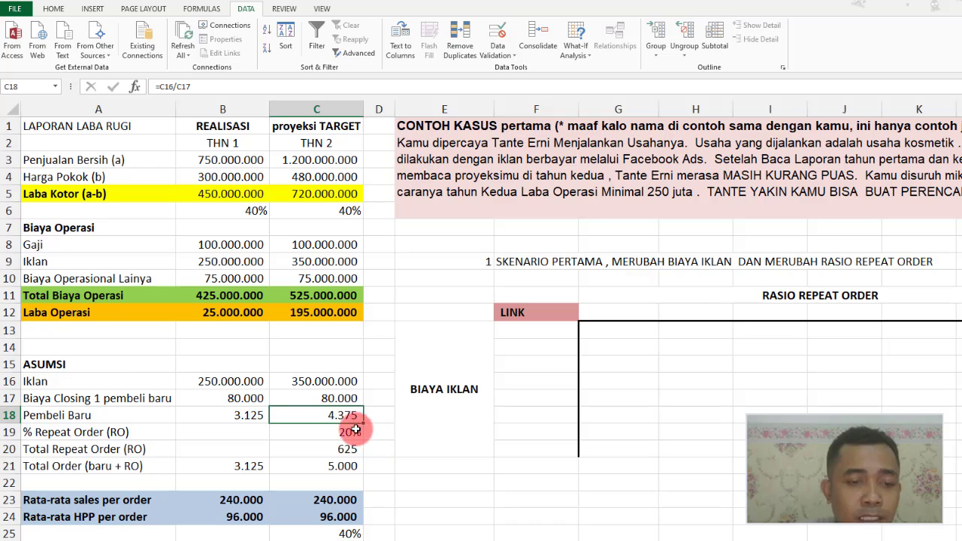
Inspect the THN 2 % Repeat Order and how Total Repeat Order is calculated from it and the THN 1 Total Order
left_click(309, 432)
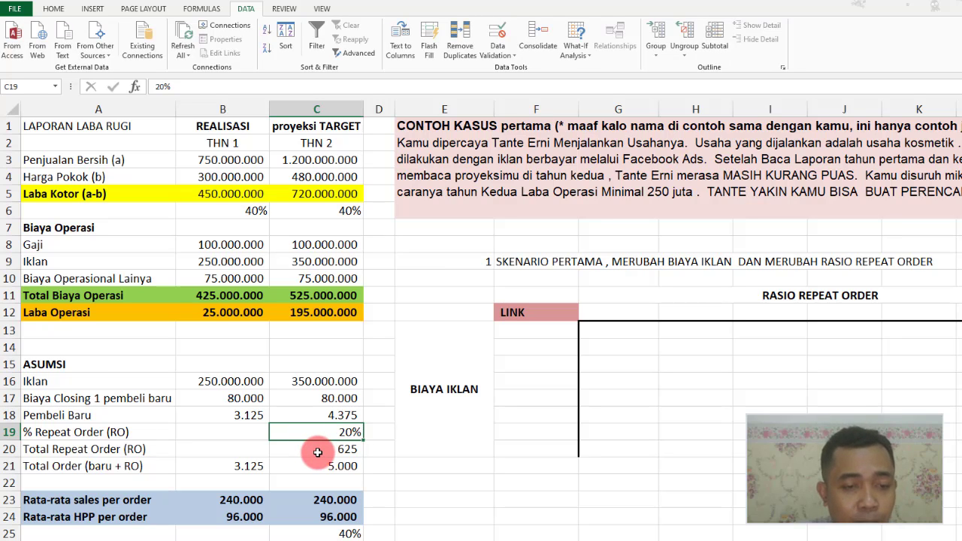
double_click(318, 452)
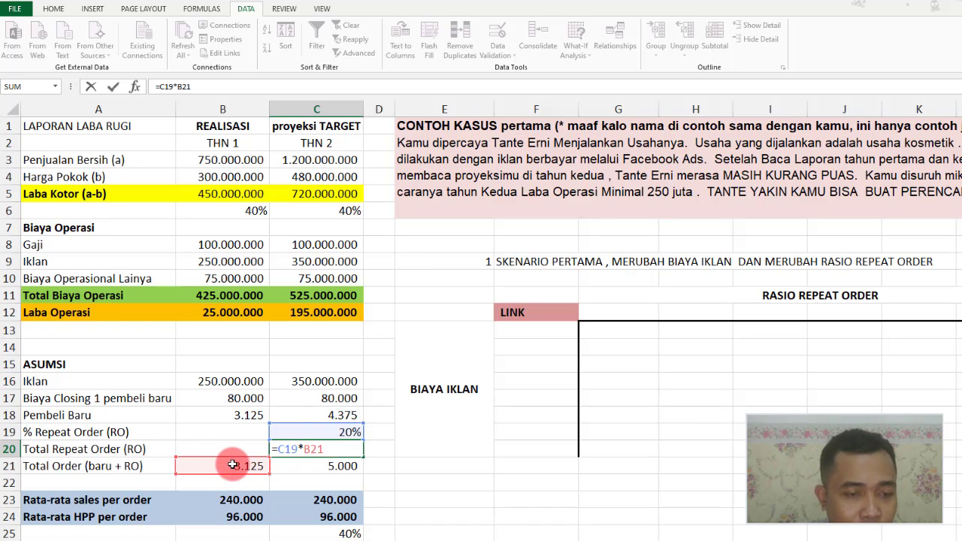
key("Escape")
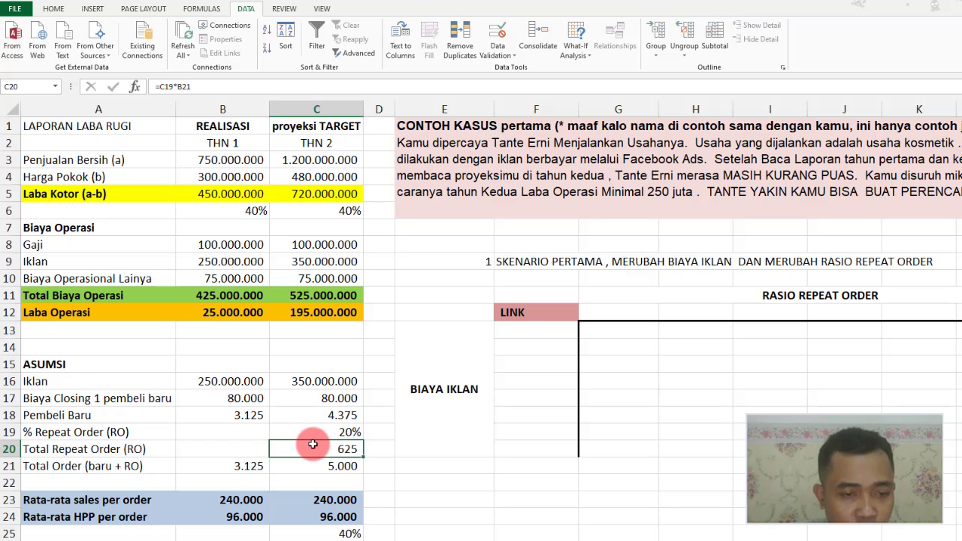
double_click(312, 446)
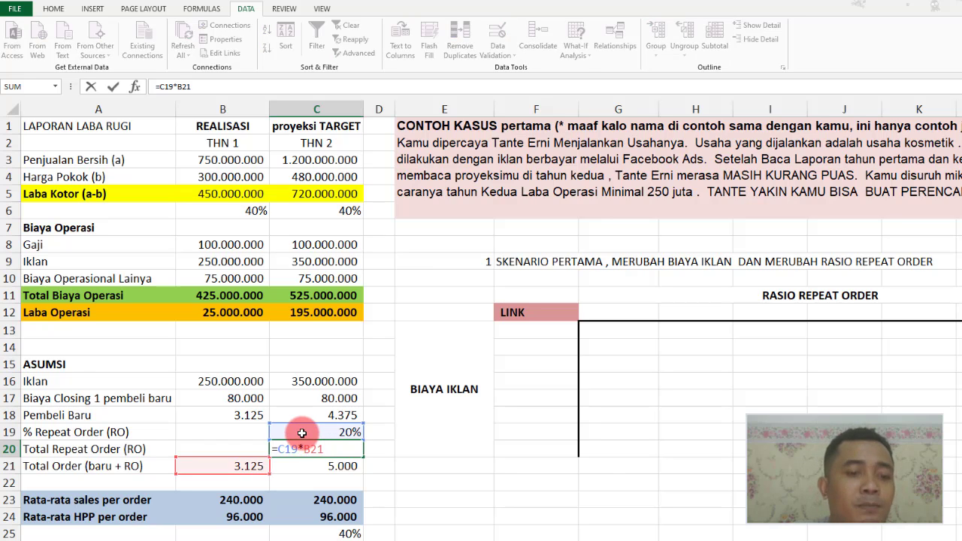
key("Escape")
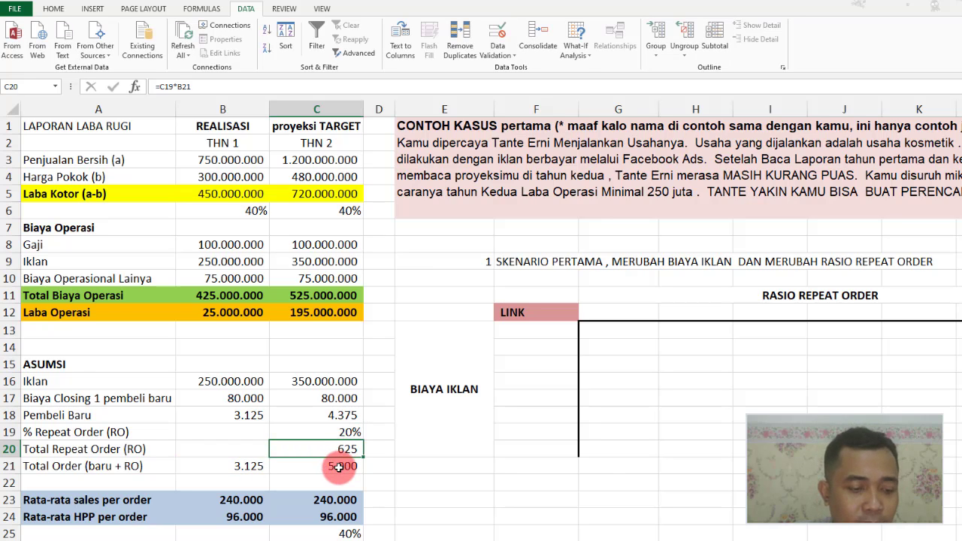
Inspect how THN 2 Total Order is calculated from Pembeli Baru and Total Repeat Order
left_click(339, 467)
key("F2")
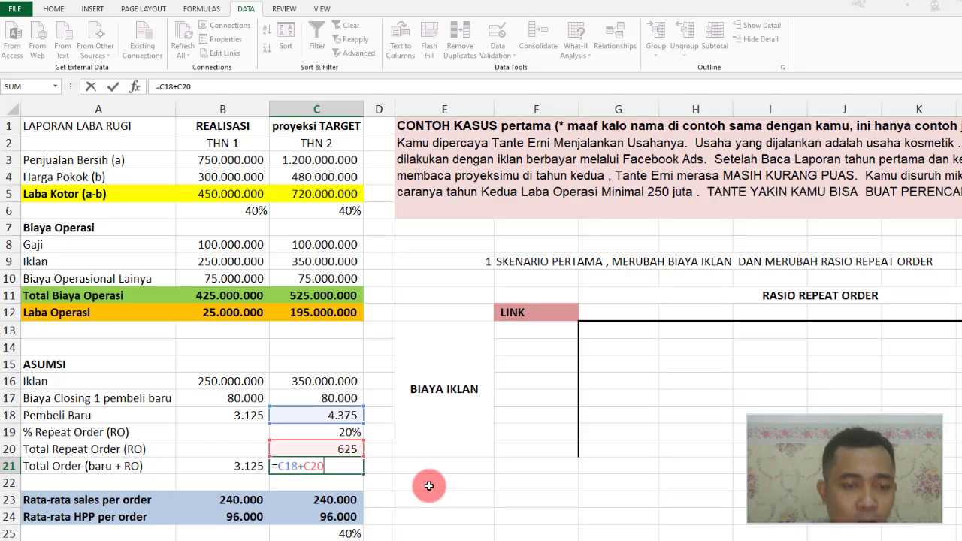
key("Escape")
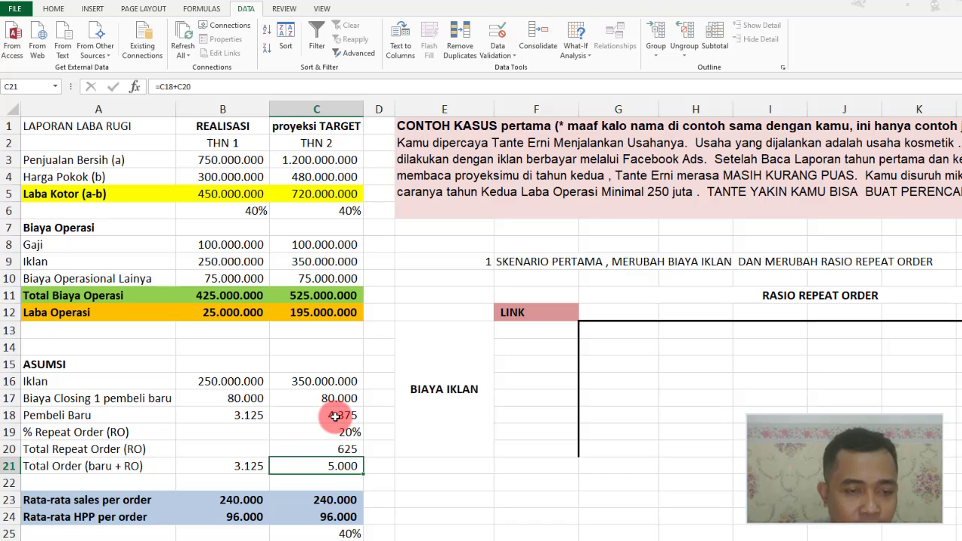
double_click(337, 466)
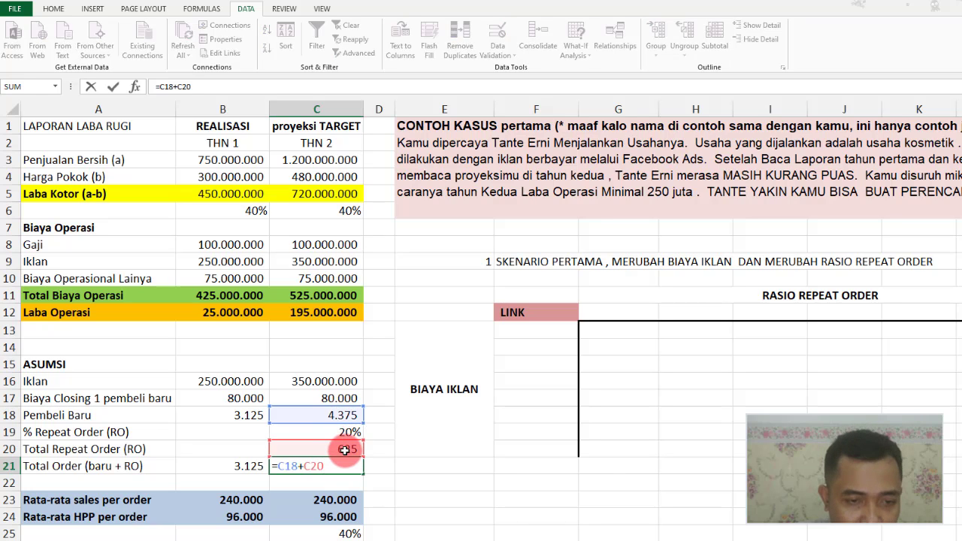
key("Escape")
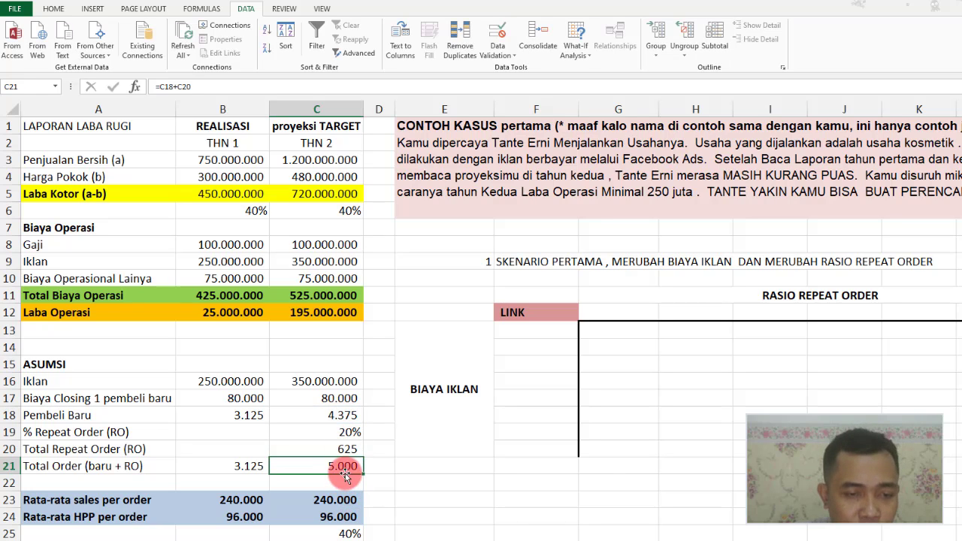
Inspect the THN 2 Penjualan Bersih and Harga Pokok formulas and the order assumptions they refer to
double_click(323, 159)
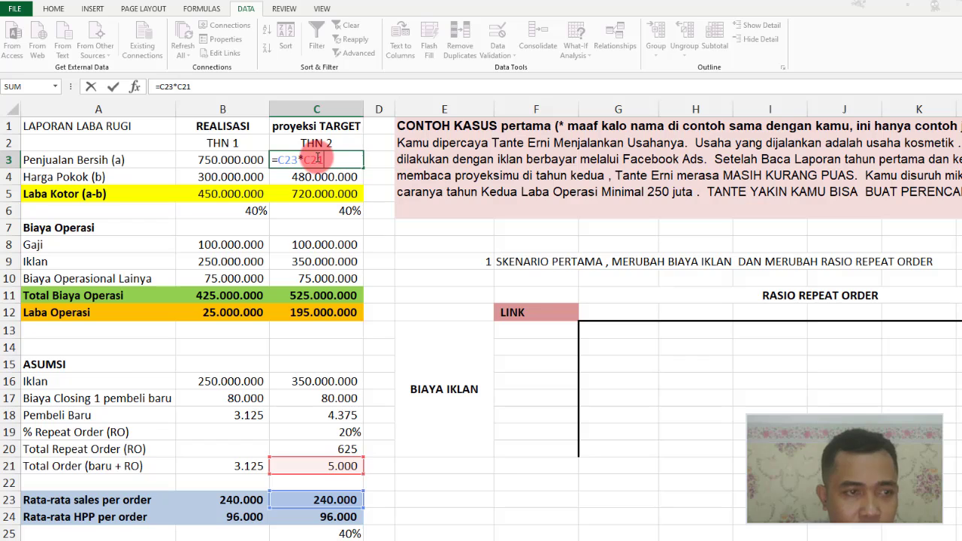
key("Escape")
double_click(313, 177)
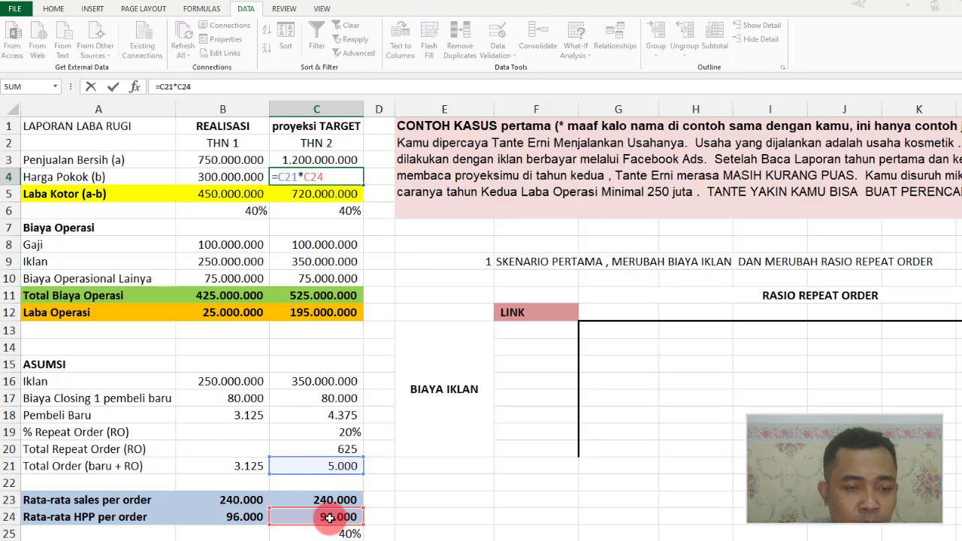
key("Escape")
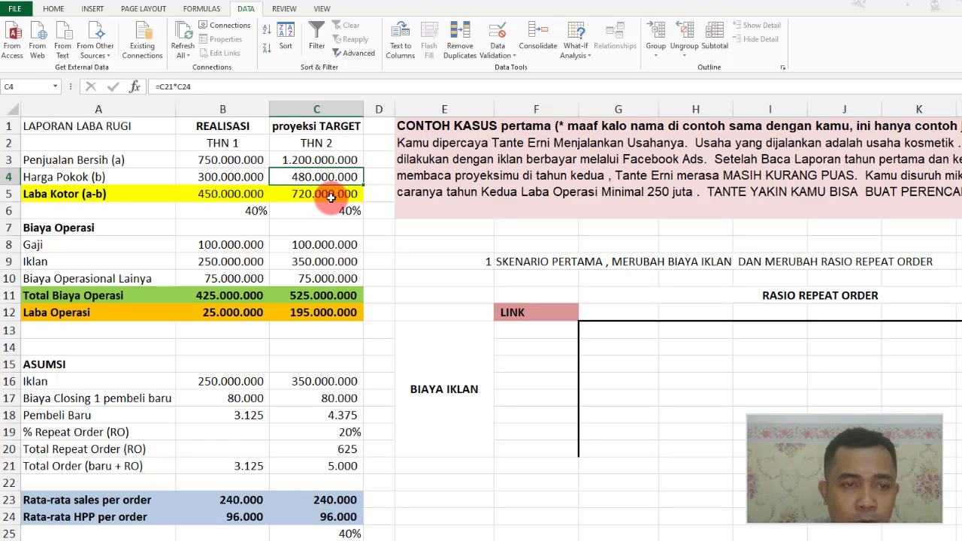
Examine the THN 2 operating costs Gaji, Iklan and Biaya Operasional Lainya, and how Laba Operasi is calculated
left_click(301, 248)
left_click(323, 260)
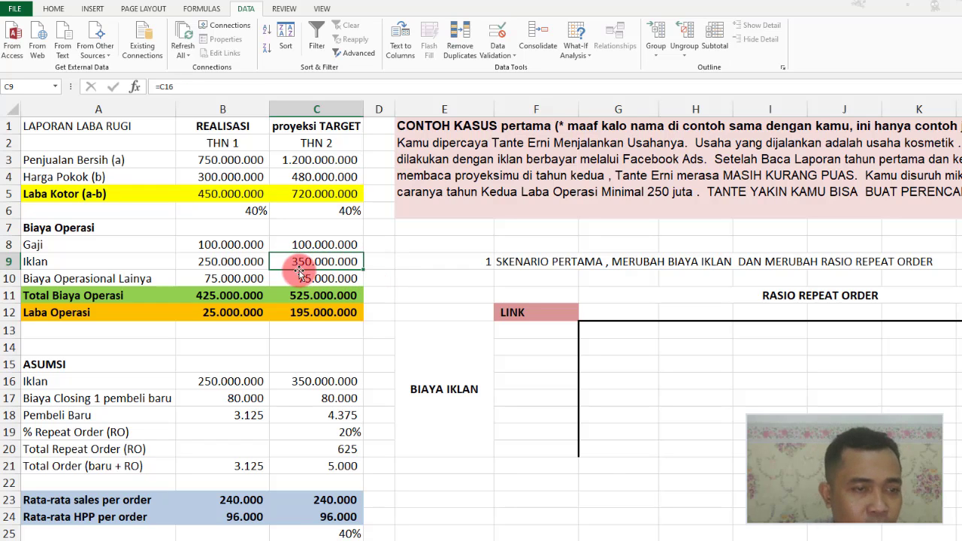
double_click(309, 312)
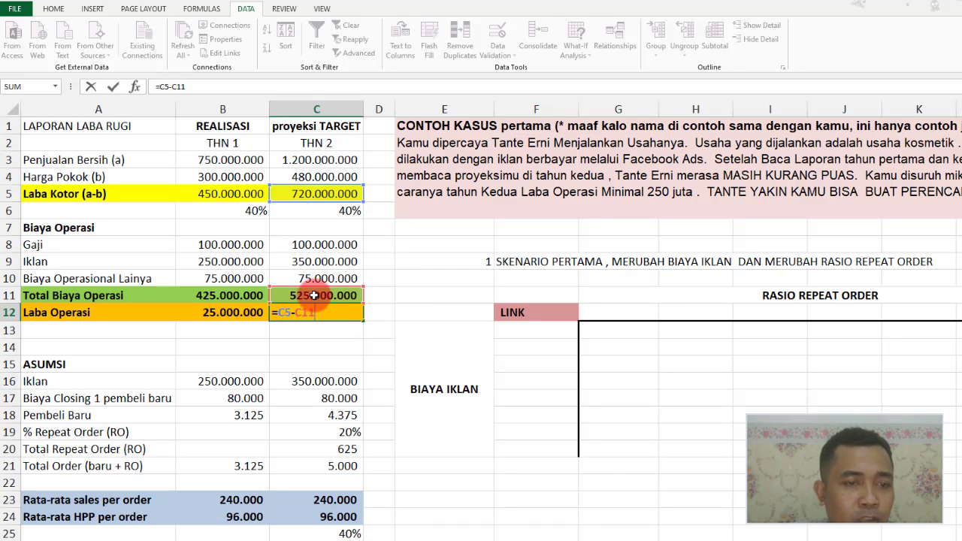
left_click_drag(321, 247, 318, 308)
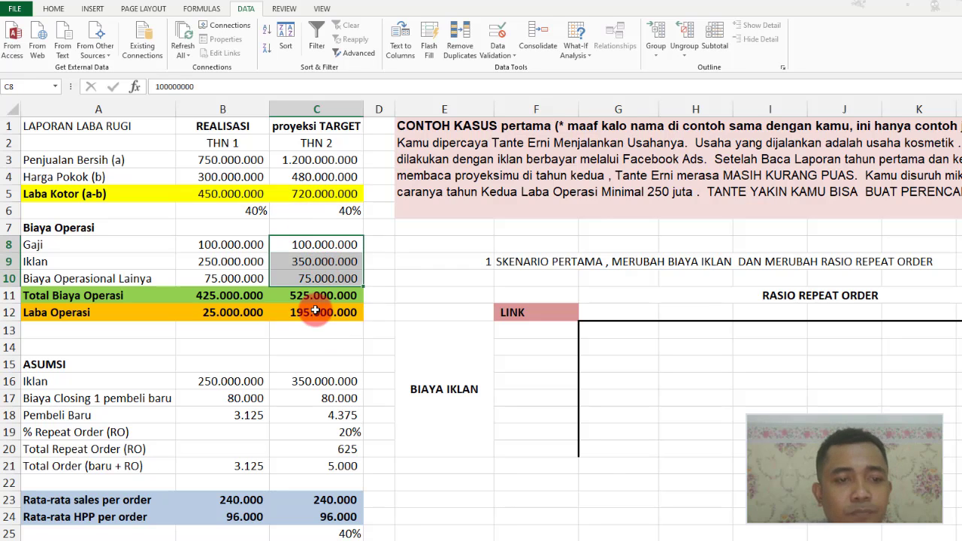
left_click(323, 315)
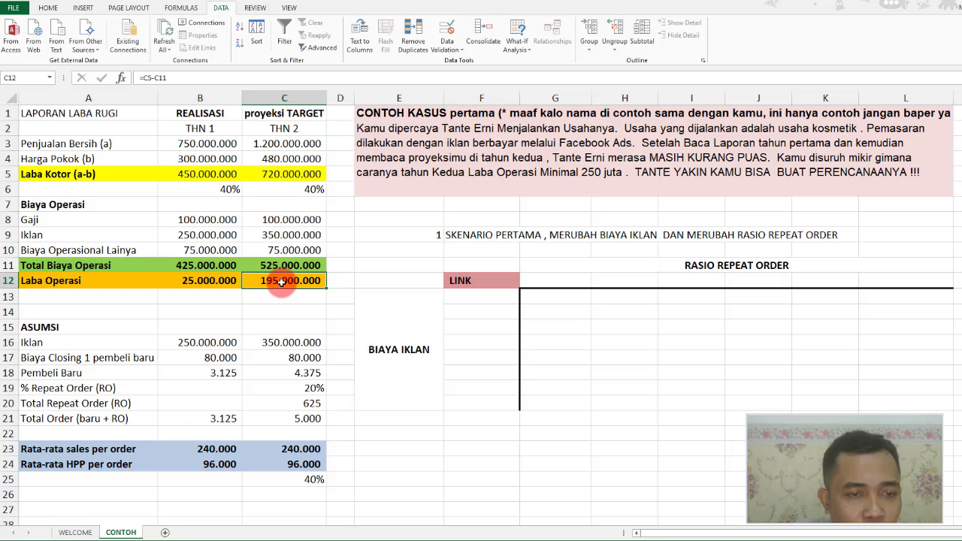
Review the case description, the first scenario's title, the THN 2 Iklan assumption and the empty RASIO REPEAT ORDER table
left_click(602, 172)
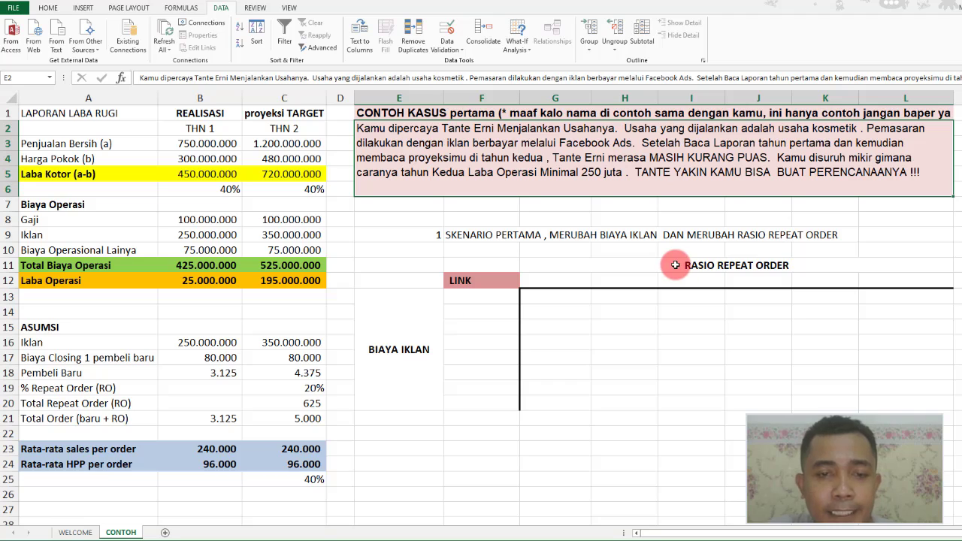
left_click(453, 235)
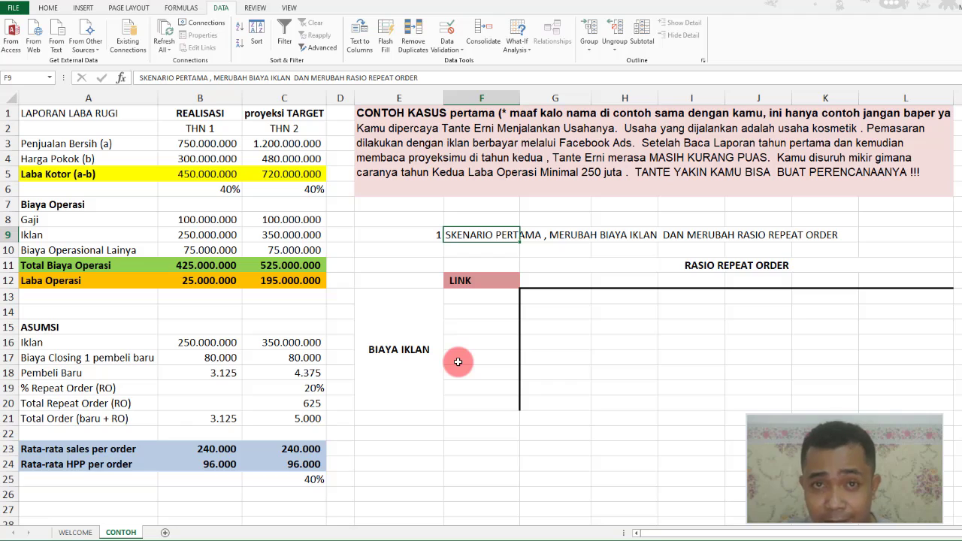
left_click(287, 343)
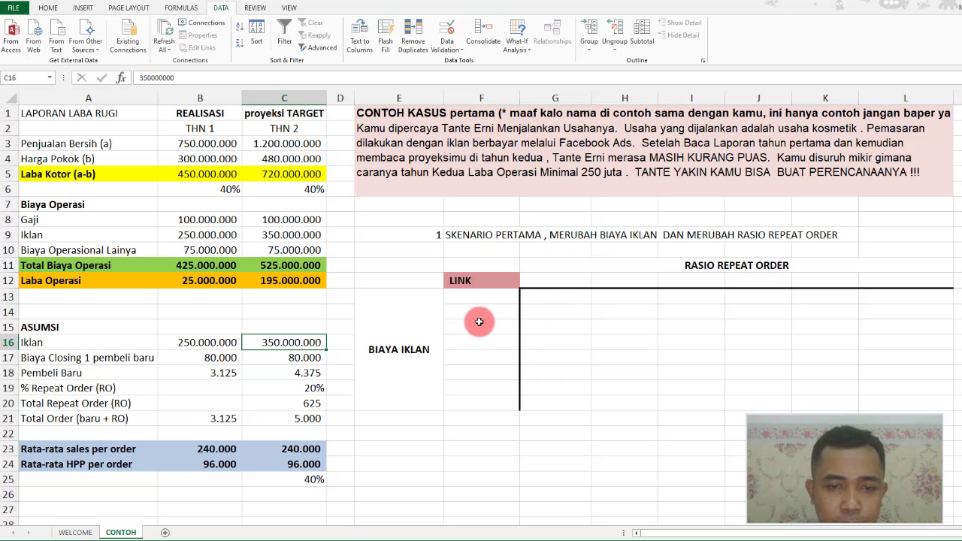
left_click(540, 281)
left_click_drag(540, 281, 877, 371)
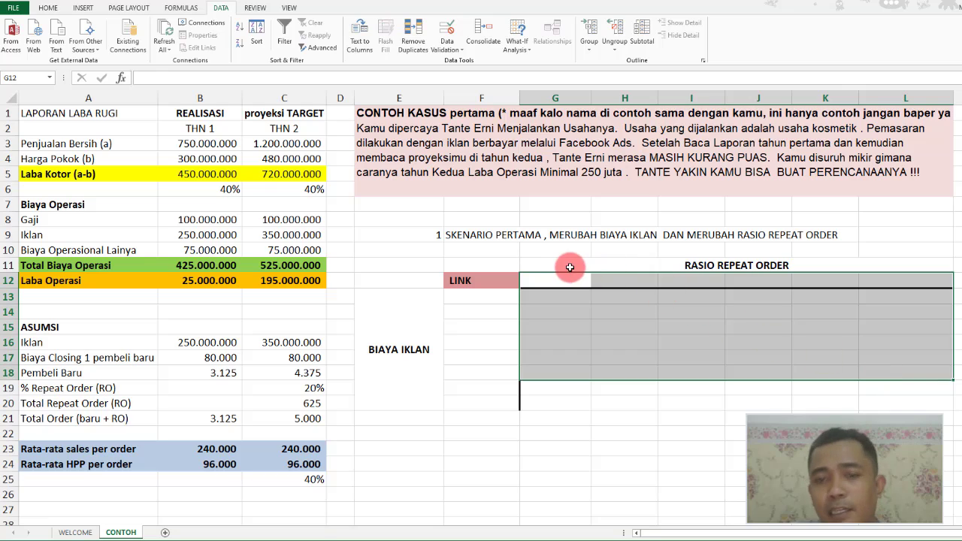
left_click(645, 267)
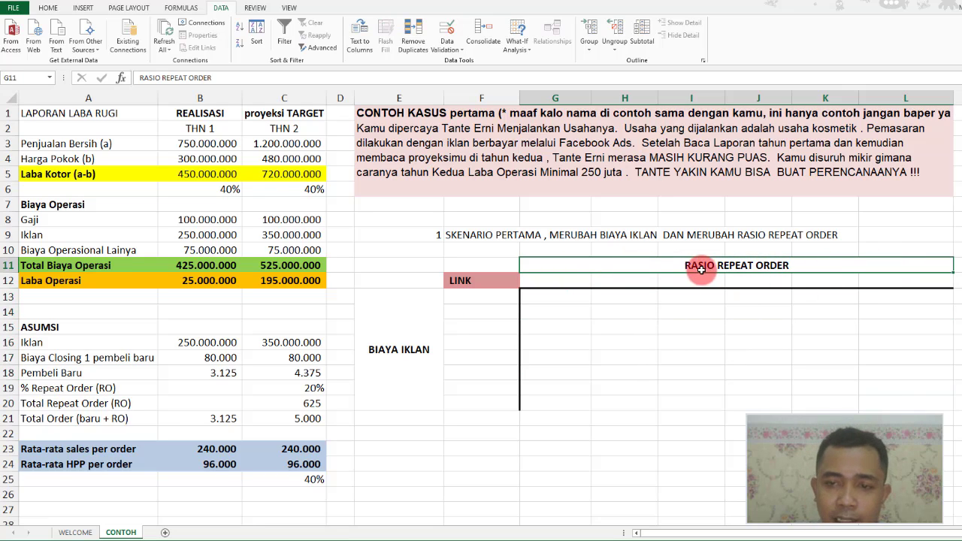
Enter 20% in cell H12 as a ratio under the RASIO REPEAT ORDER heading
left_click(672, 280)
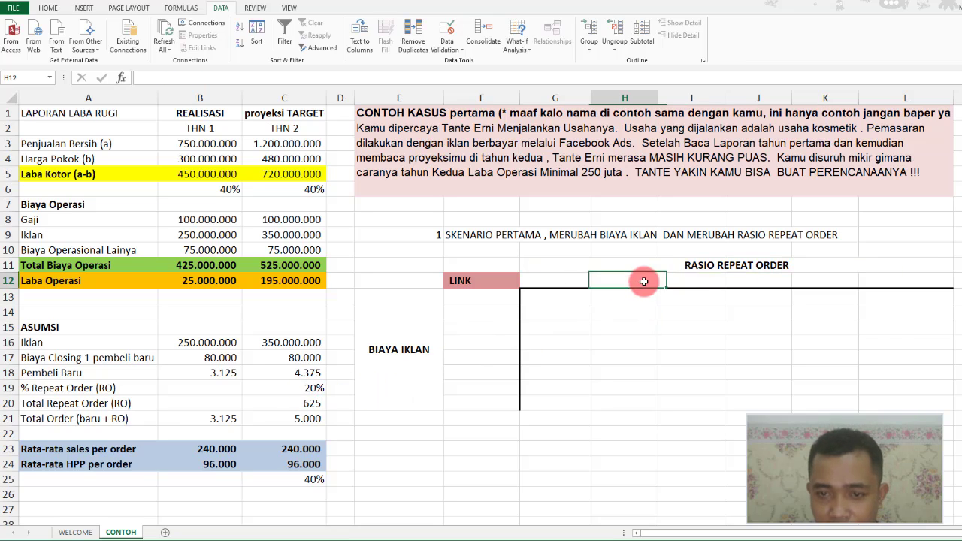
key("Left")
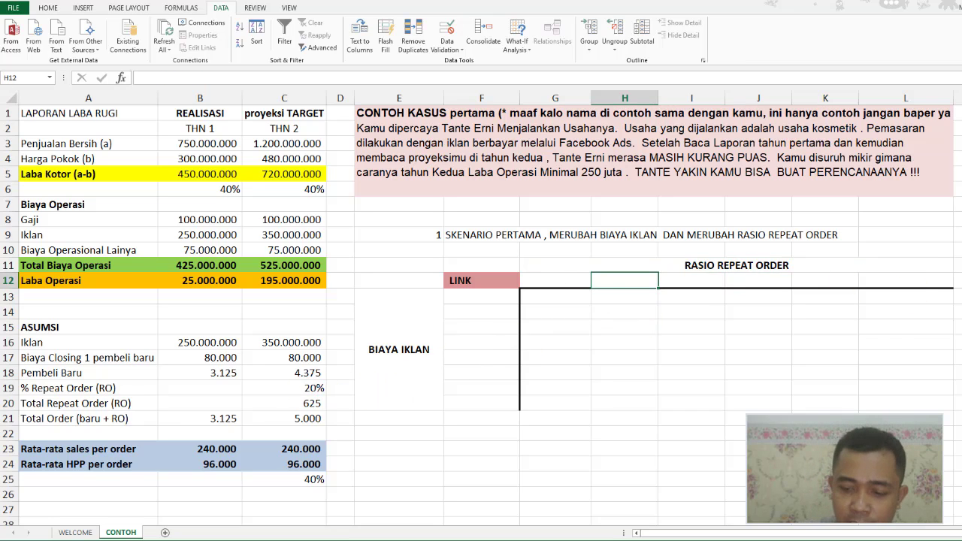
type("20")
key("Return")
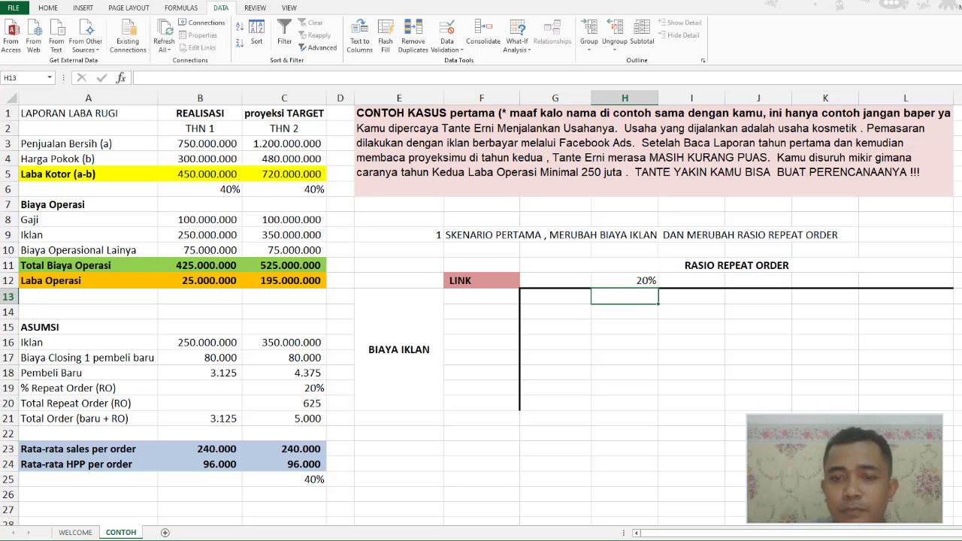
key("Up")
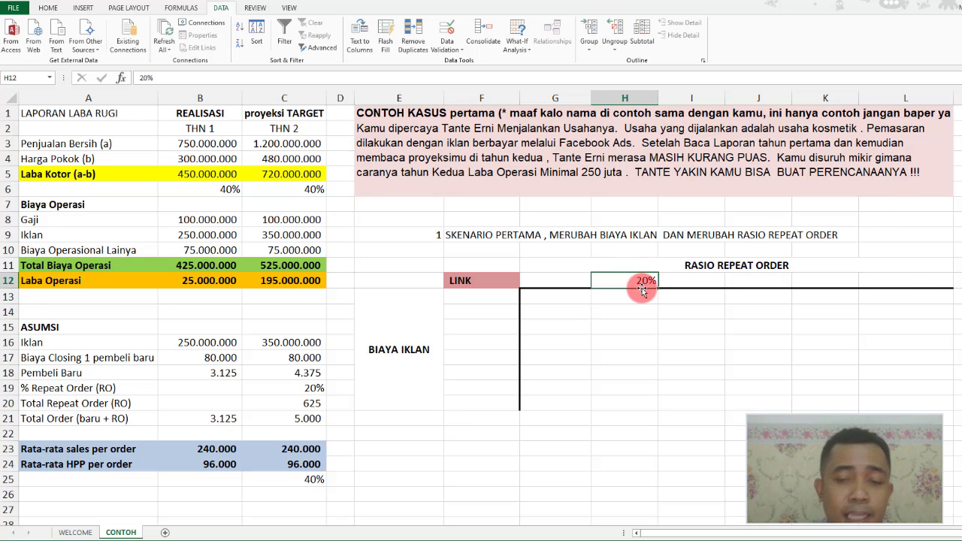
Enter 350.000.000 in cell F16 as an advertising cost beside BIAYA IKLAN
left_click(486, 344)
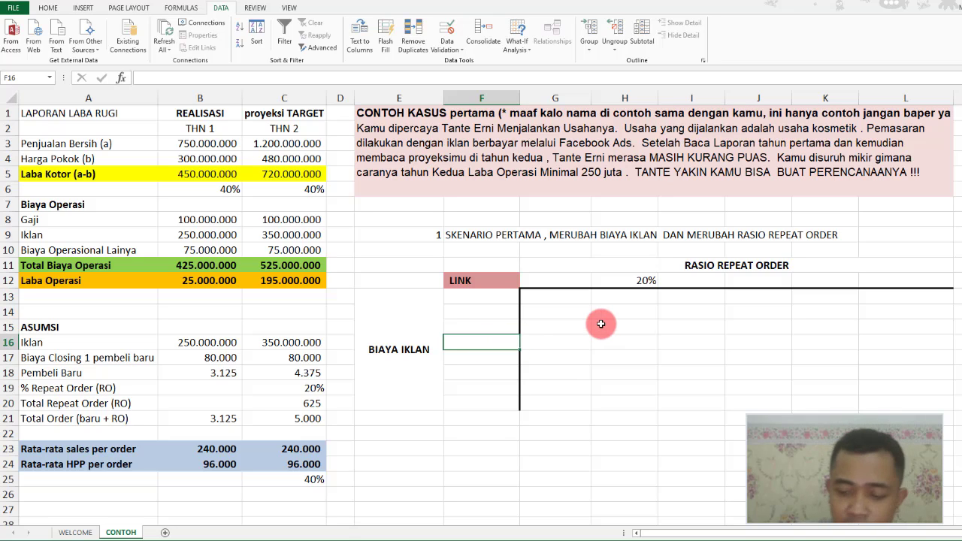
type("350")
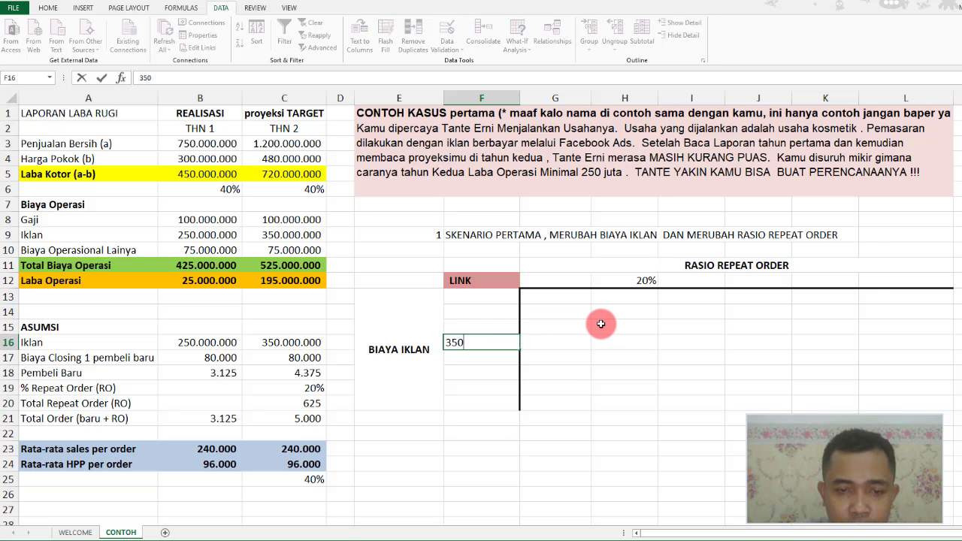
type(".000.000")
key("Return")
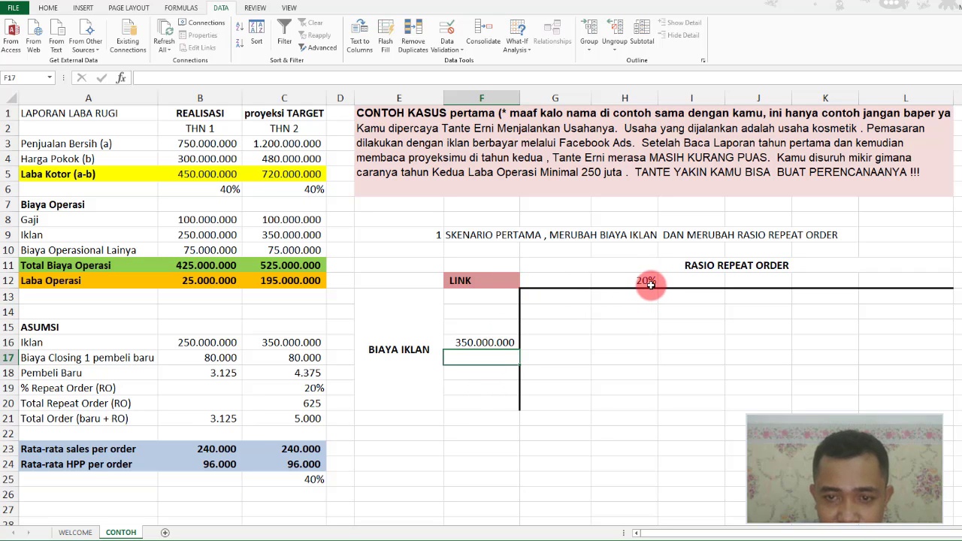
Enter the ratios 25%, 30%, 35% and 40% in cells I12 to L12 under the RASIO REPEAT ORDER heading
left_click(648, 282)
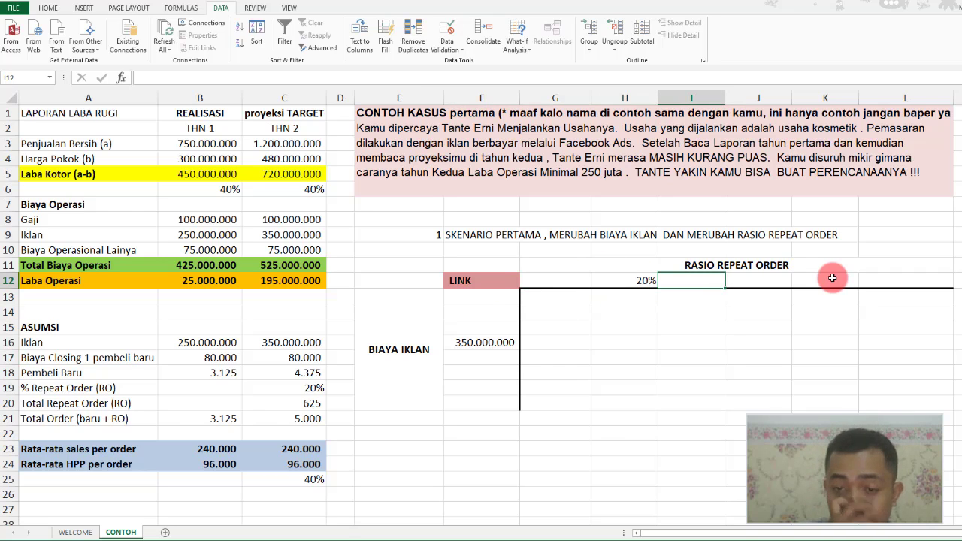
type("25%")
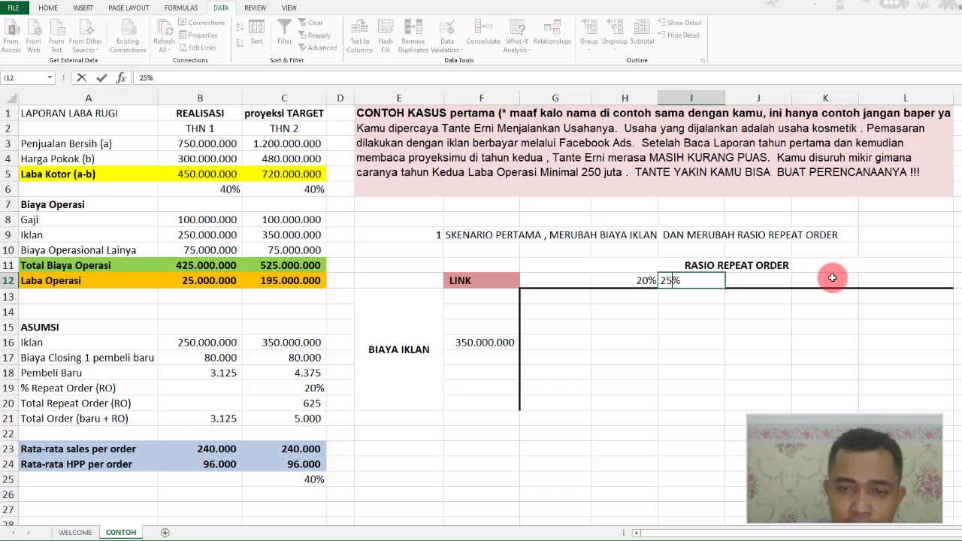
key("Return")
key("Up")
key("Right")
type("3")
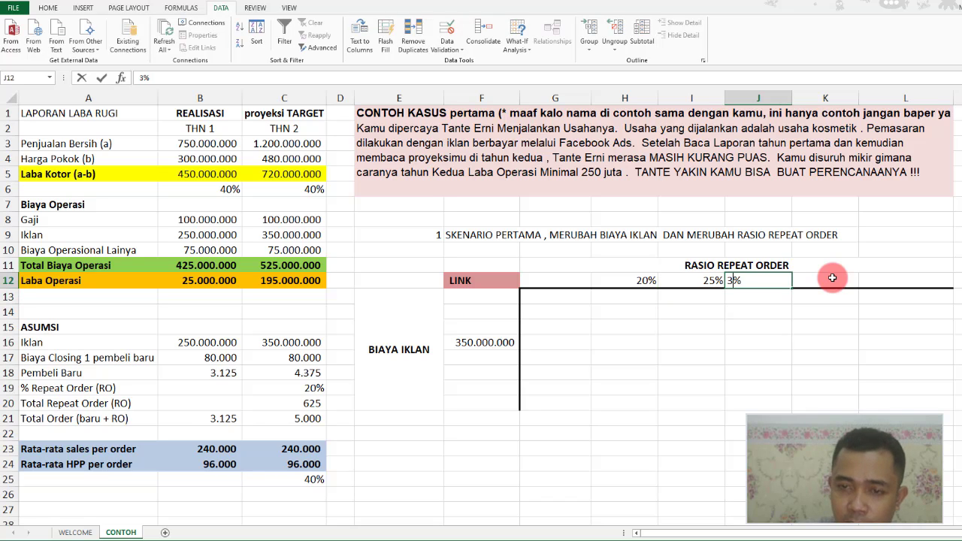
type("0")
key("Tab")
type("35%")
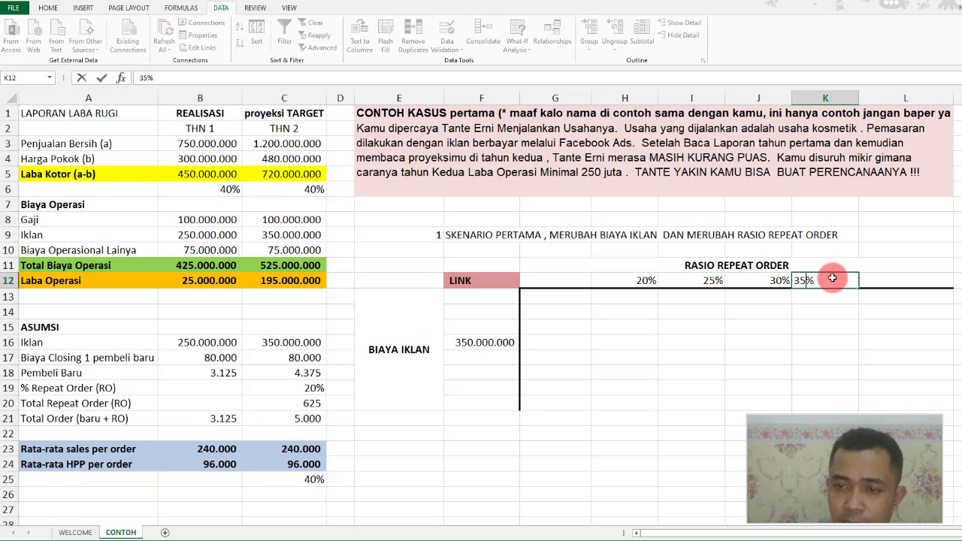
key("Tab")
type("40%")
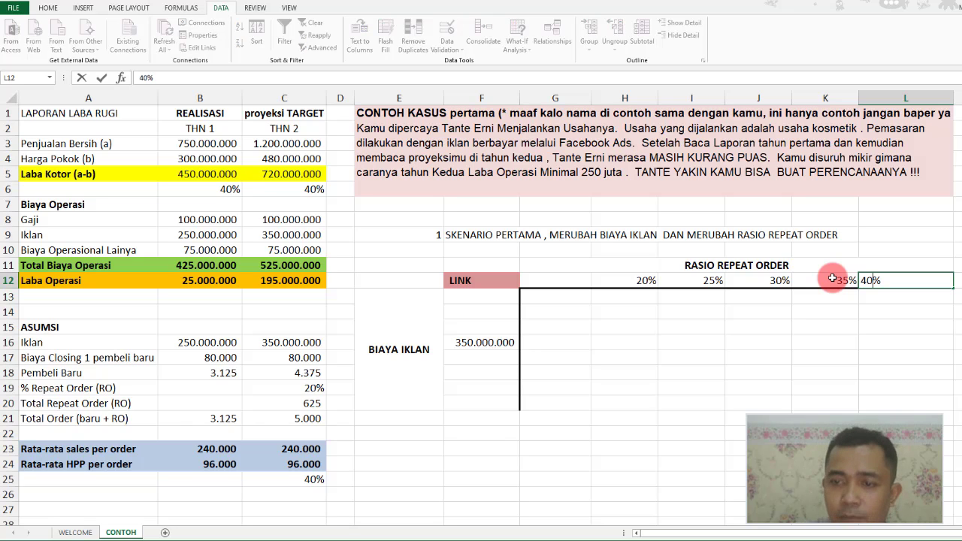
Enter 15% in cell G12 as the first ratio of the RASIO REPEAT ORDER row
key("Left")
key("Left")
key("Left")
key("Left")
key("Left")
type("15%")
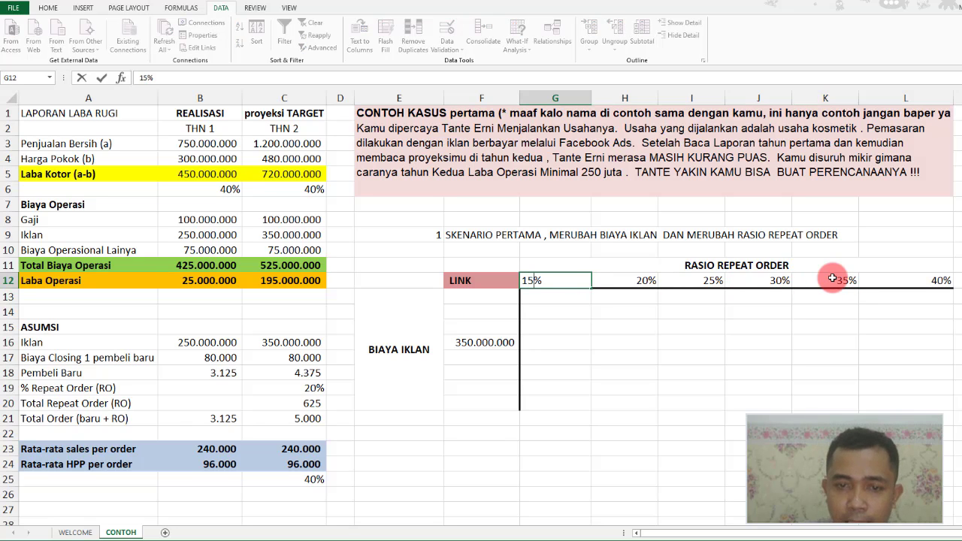
key("Return")
Enter 375.000.000 in cell F17 as the next advertising cost in the BIAYA IKLAN list
key("Left")
key("Left")
key("Down")
key("Down")
key("Right")
key("Up")
key("Up")
key("Up")
key("Up")
key("Up")
key("Up")
key("Up")
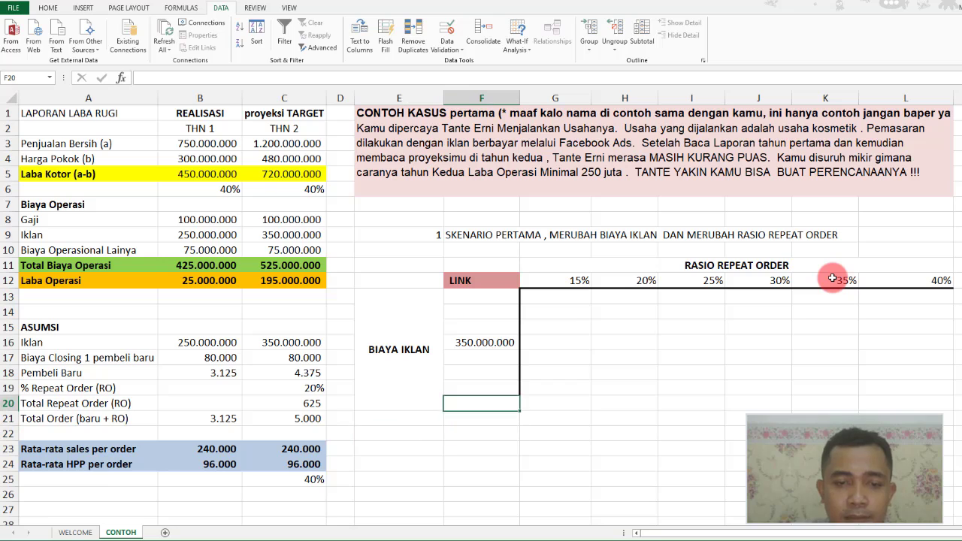
key("Down")
key("Down")
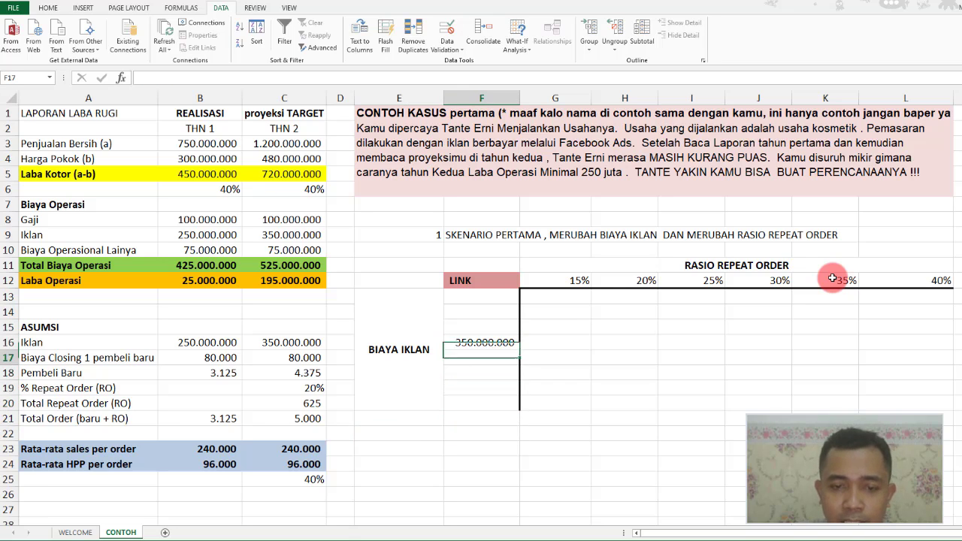
type("375.")
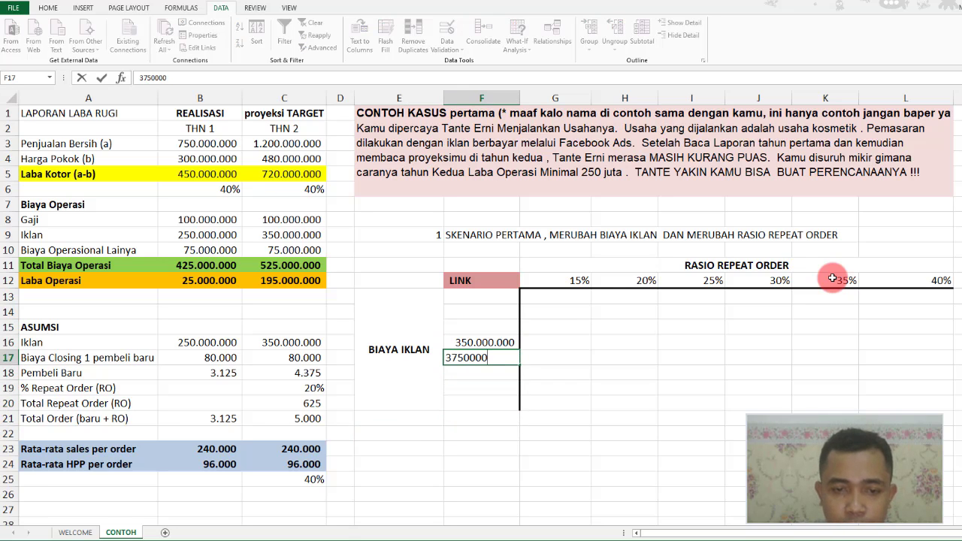
type("000.00")
key("Return")
key("Up")
type("375000000")
key("Return")
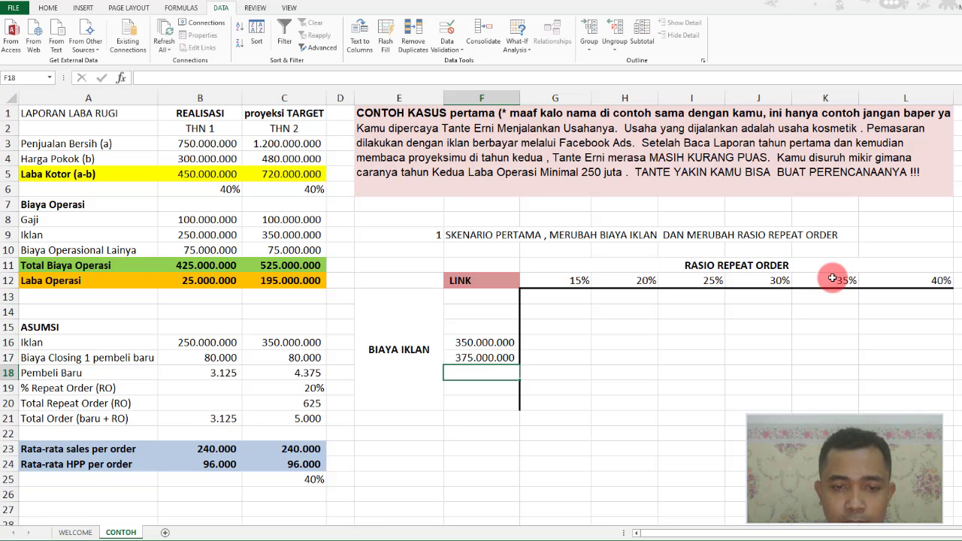
Copy the F17 advertising cost into cell F18 and change the copy to 400.000.000
key("Up")
key("ctrl+c")
key("Down")
key("ctrl+v")
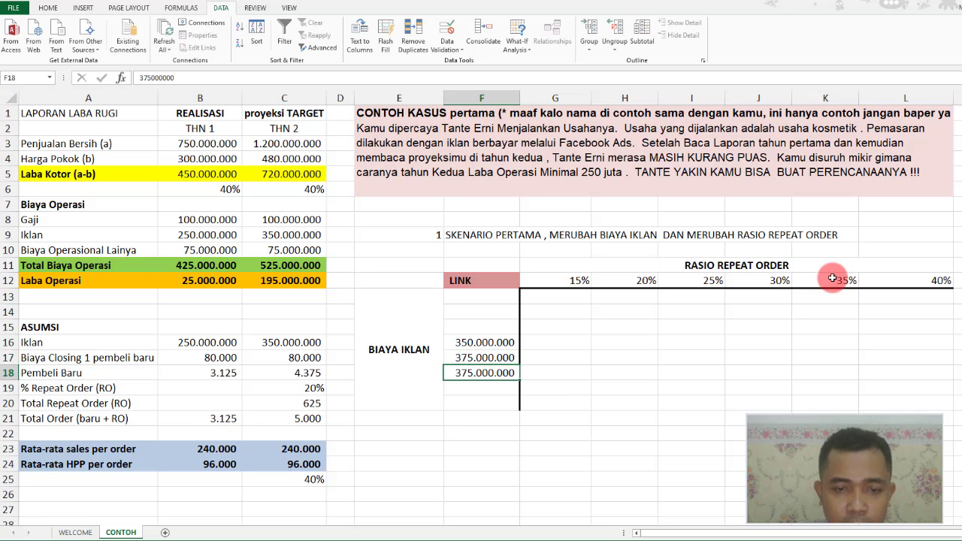
key("F2")
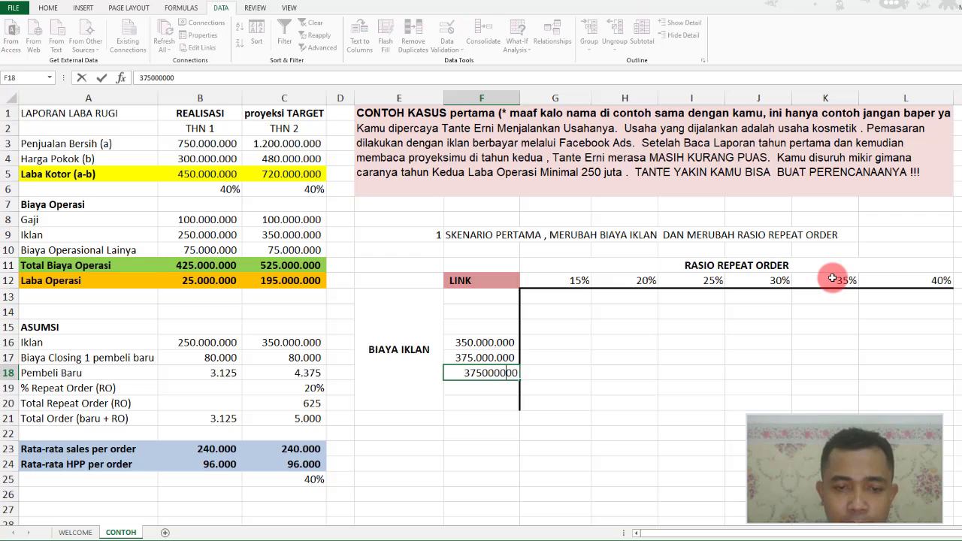
type("400")
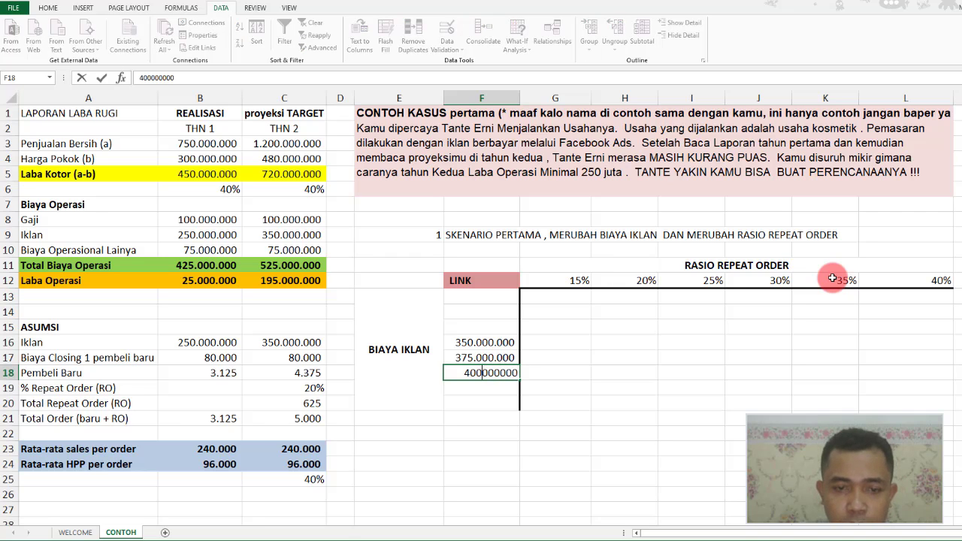
key("Return")
Enter the advertising costs 425.000.000 in cell F19 and 450.000.000 in cell F20
type("42")
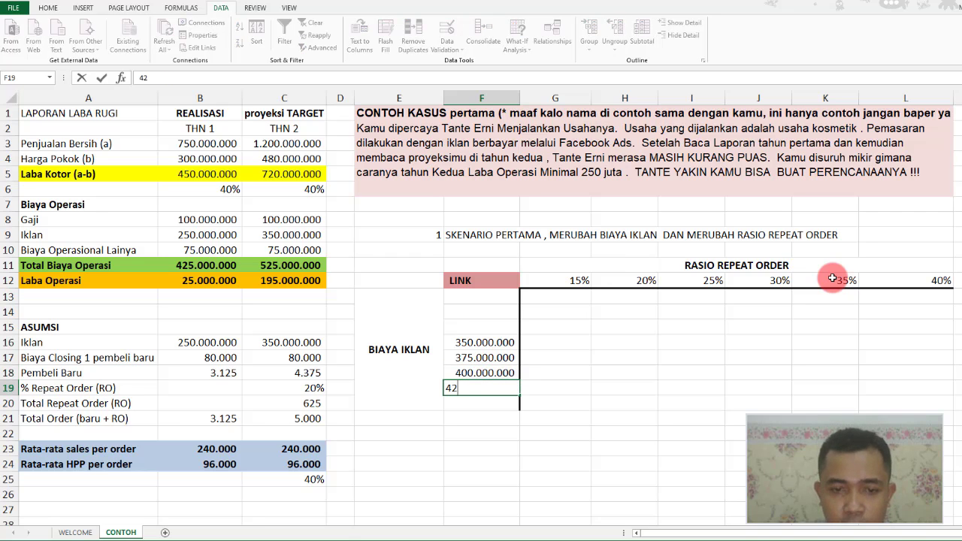
type("5.000.0")
key("Return")
key("Up")
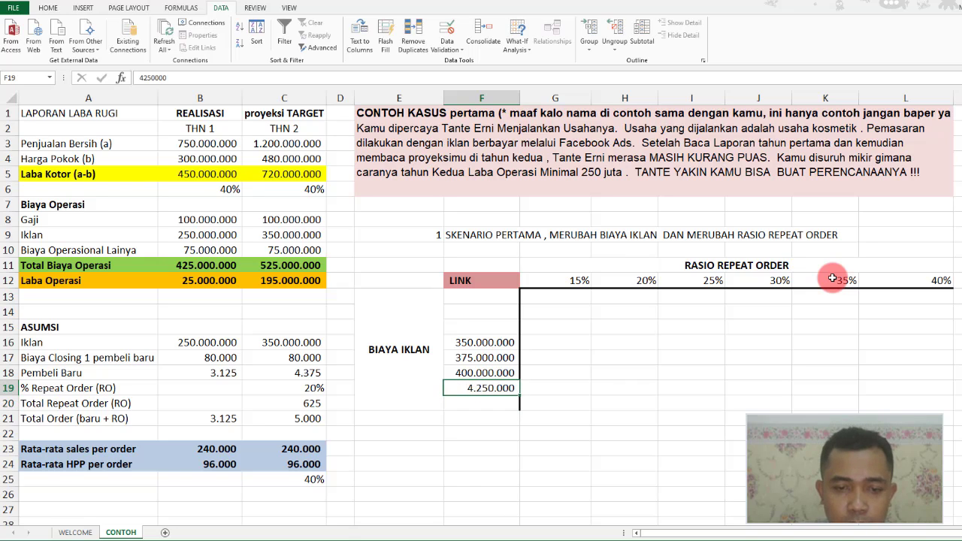
key("F2")
type("00")
key("Return")
type("45")
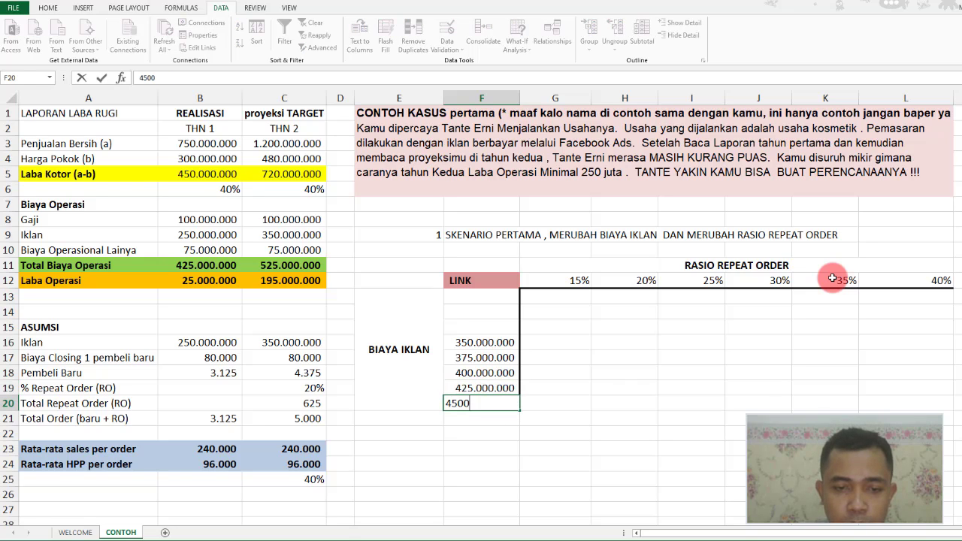
type("0.000.000")
key("Return")
Enter 325.000.000 in cell F15 as the advertising cost above 350.000.000
key("Up")
key("Up")
key("Up")
key("Up")
key("Up")
key("Up")
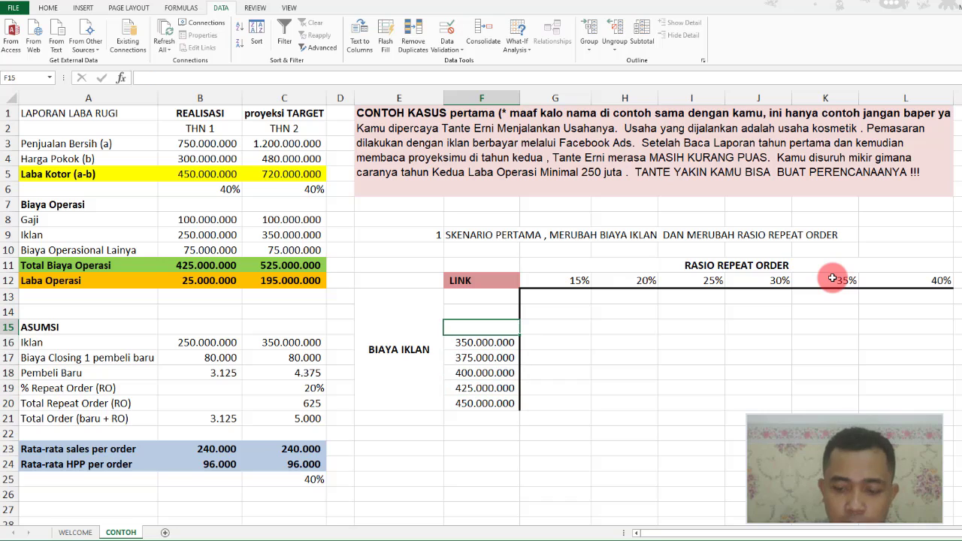
type("37")
type("32")
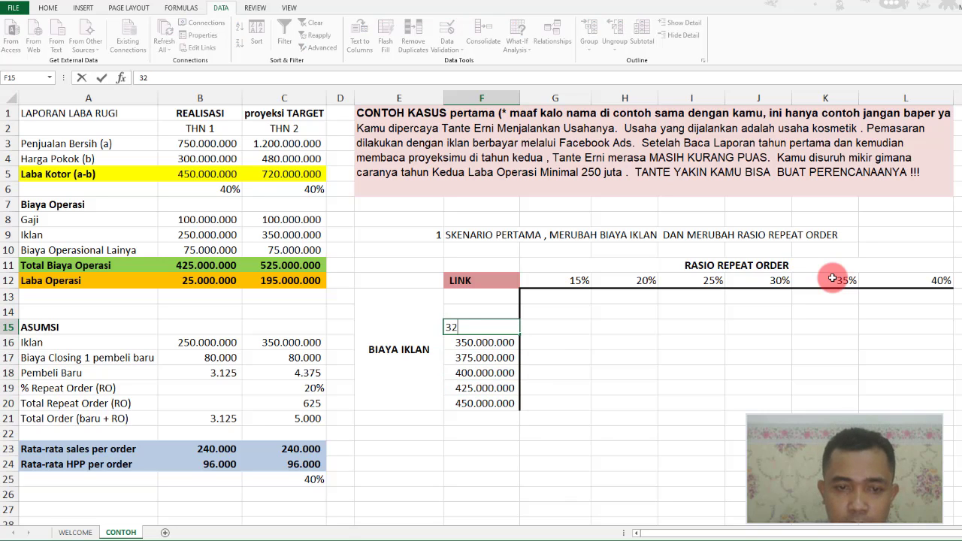
type("500000")
key("Return")
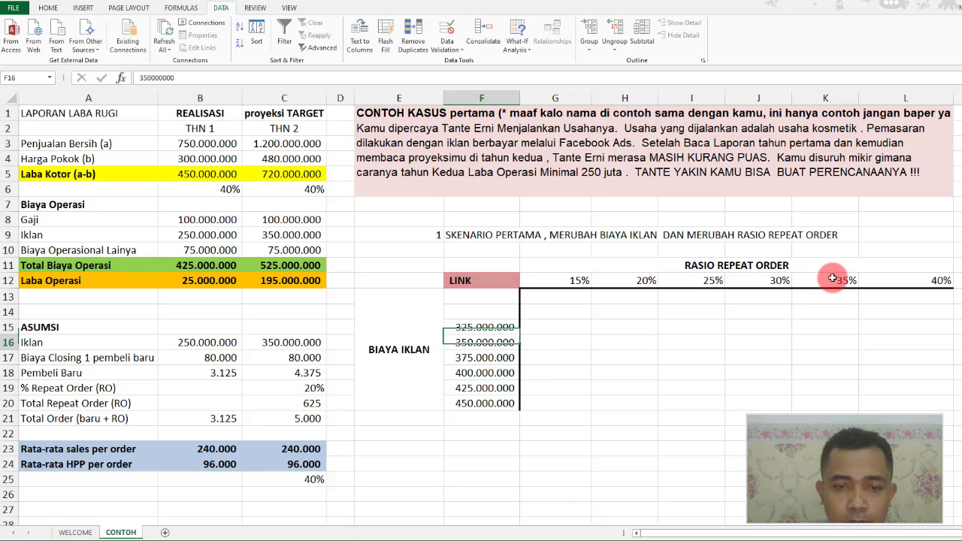
Complete the upper end of the BIAYA IKLAN list with 300.000.000 in cell F14 and 275.000.000 in cell F13
key("Up")
key("Up")
type("325.0")
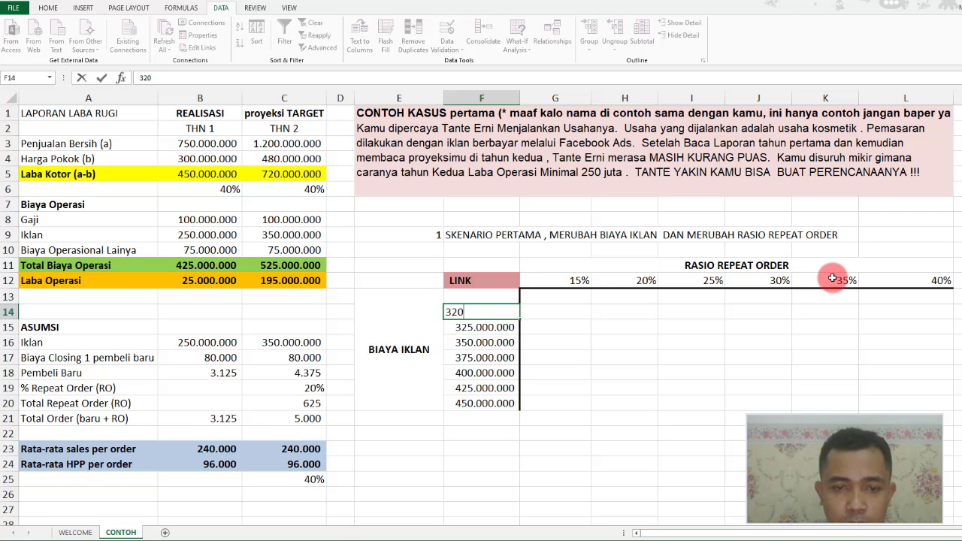
key("Escape")
type("3000000")
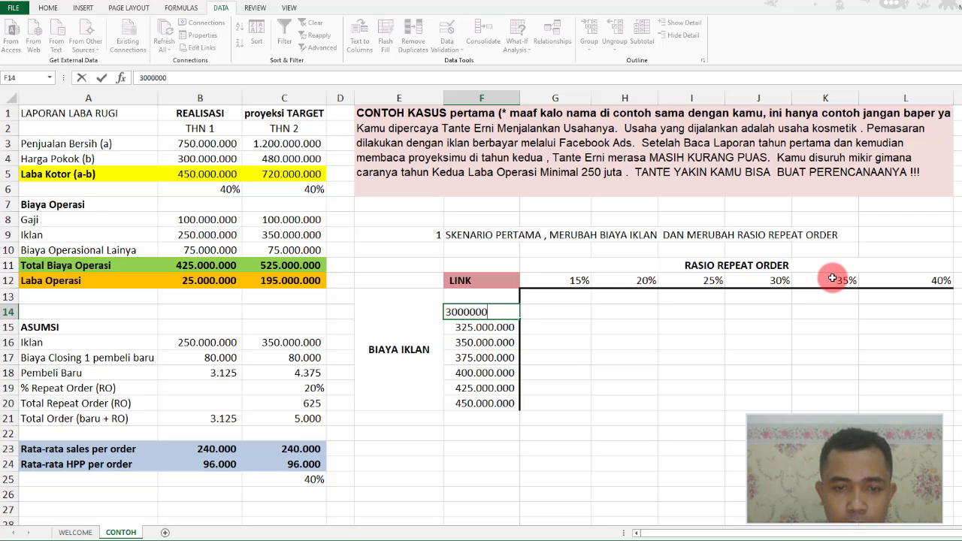
key("Return")
key("Up")
key("Up")
type("2")
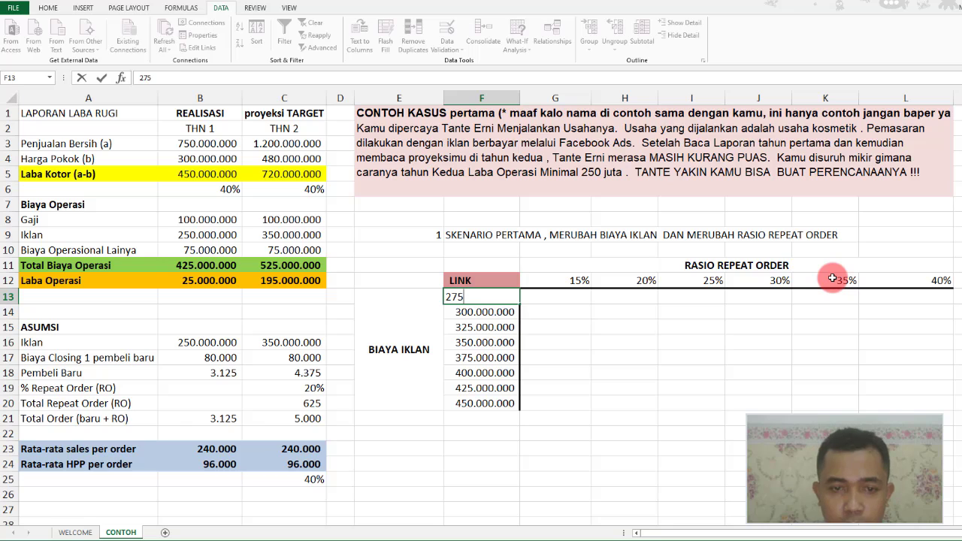
type("75.000.000")
key("Return")
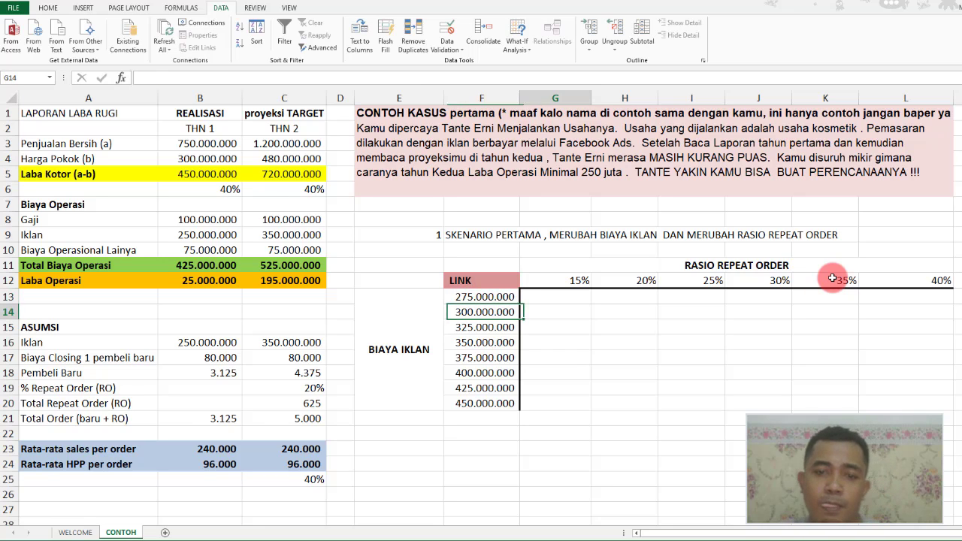
Review the scenario table's empty result area, the THN 2 figures, the repeat-order ratio row and the advertising cost column
key("Up")
key("Right")
key("Right")
key("Right")
key("Left")
key("Left")
key("Left")
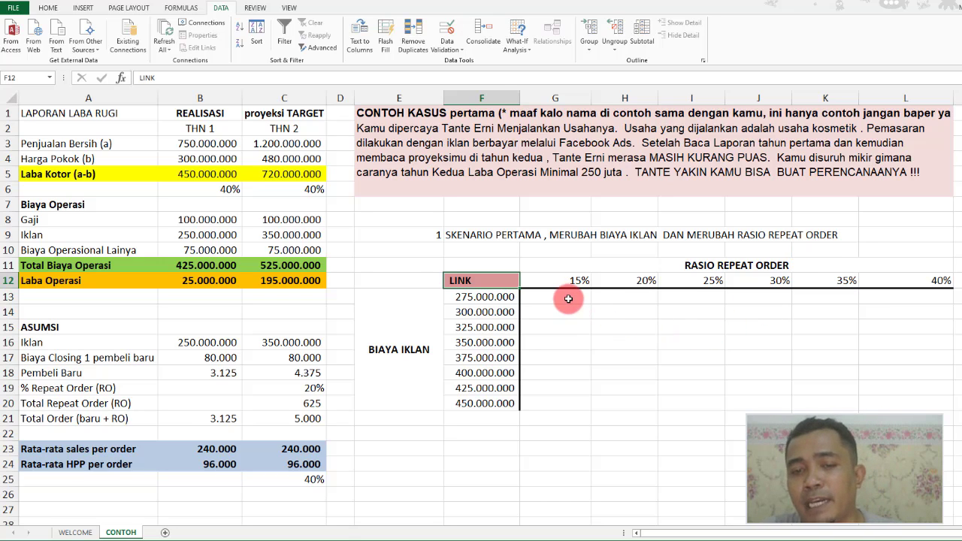
left_click_drag(562, 297, 906, 406)
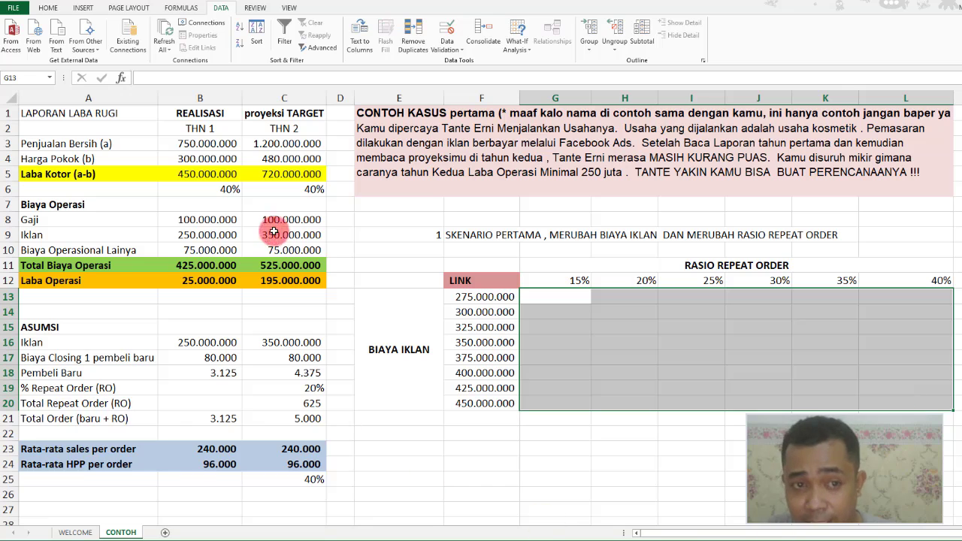
left_click_drag(293, 143, 300, 351)
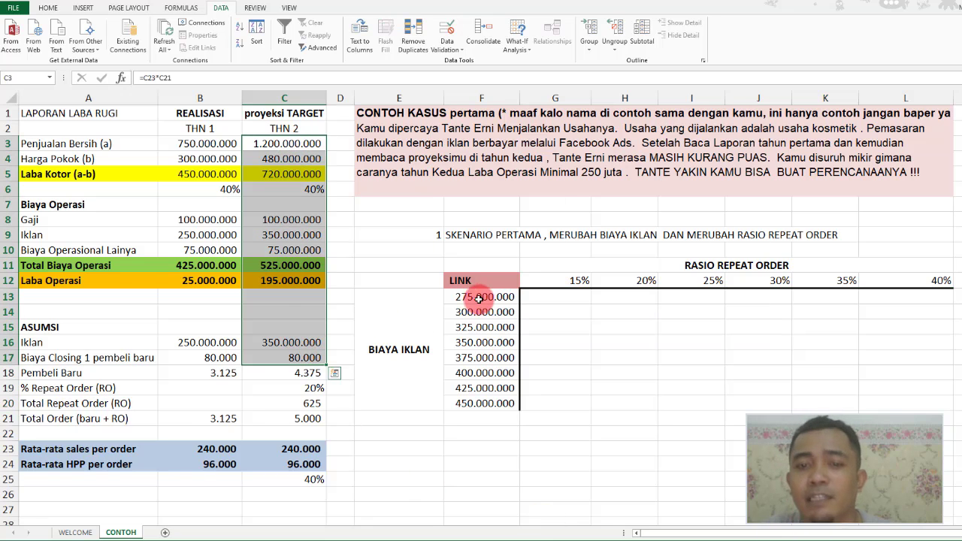
left_click(575, 280)
left_click_drag(635, 281, 920, 280)
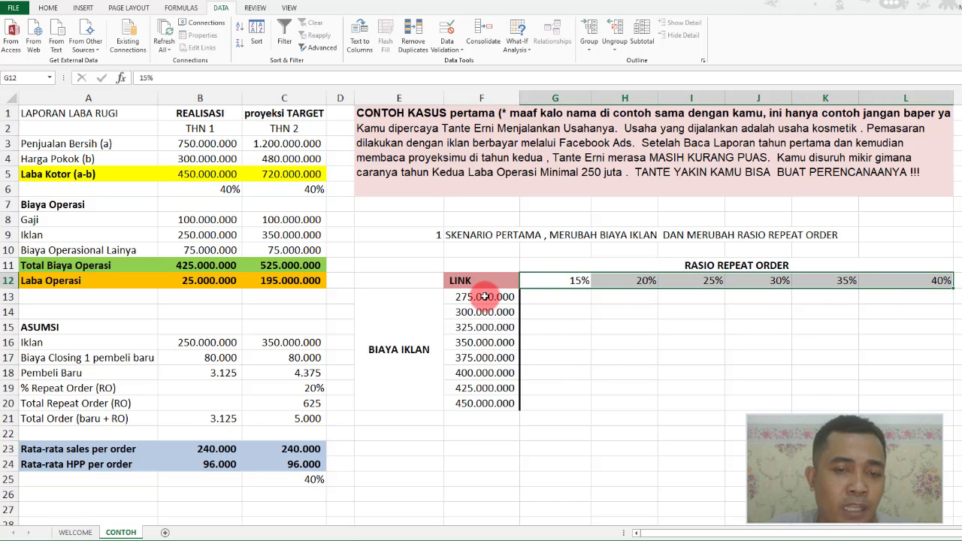
left_click_drag(485, 297, 490, 399)
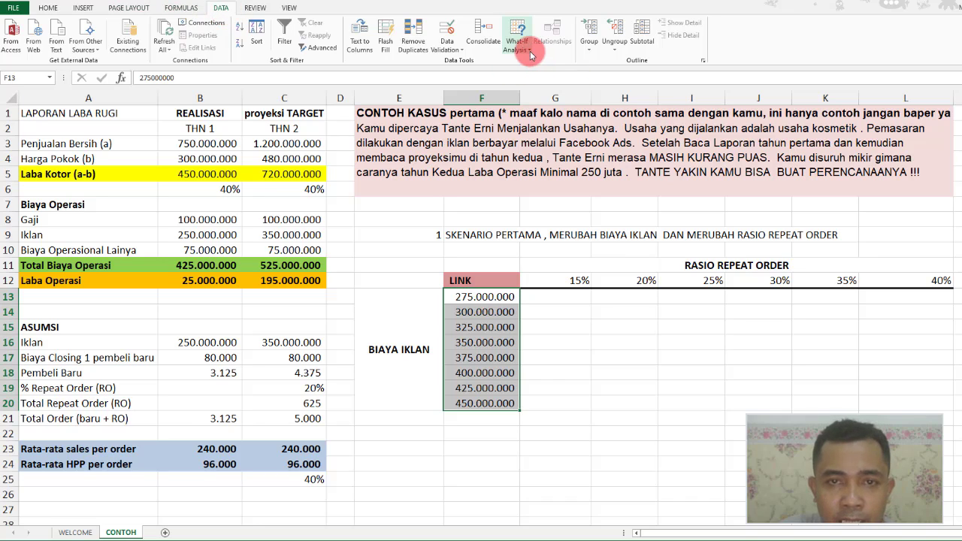
Replace the LINK text in F12 with the formula =C12, linking the table corner to the THN 2 Laba Operasi
left_click(499, 279)
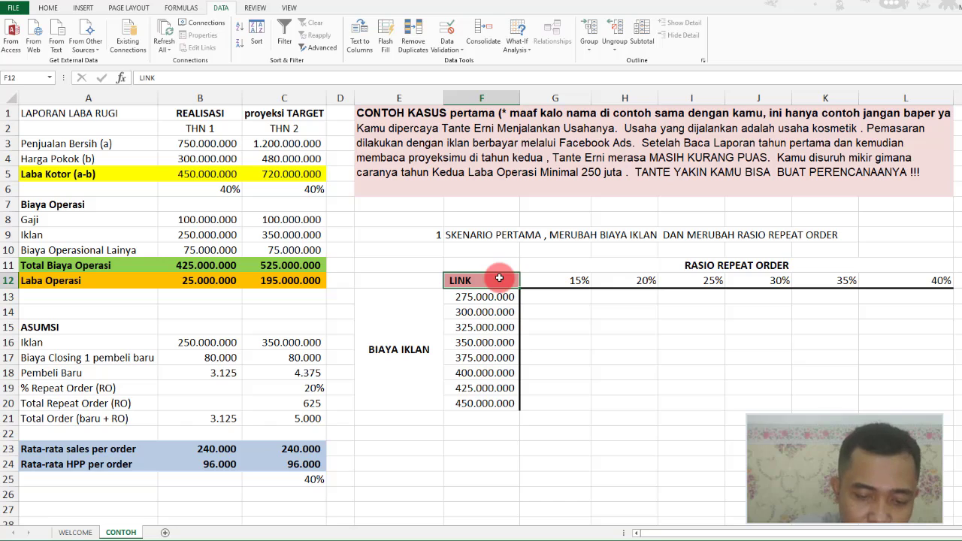
type("=")
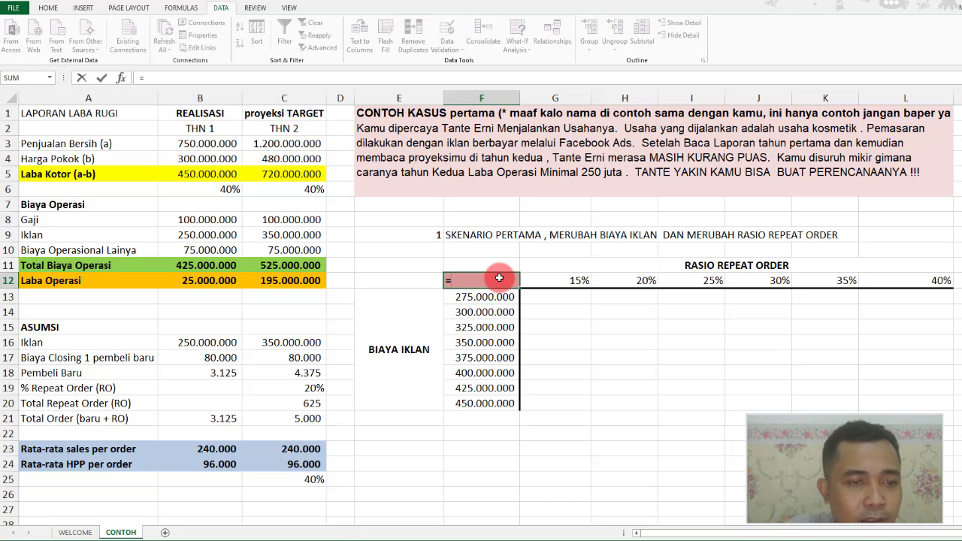
key("Left")
key("Left")
key("Left")
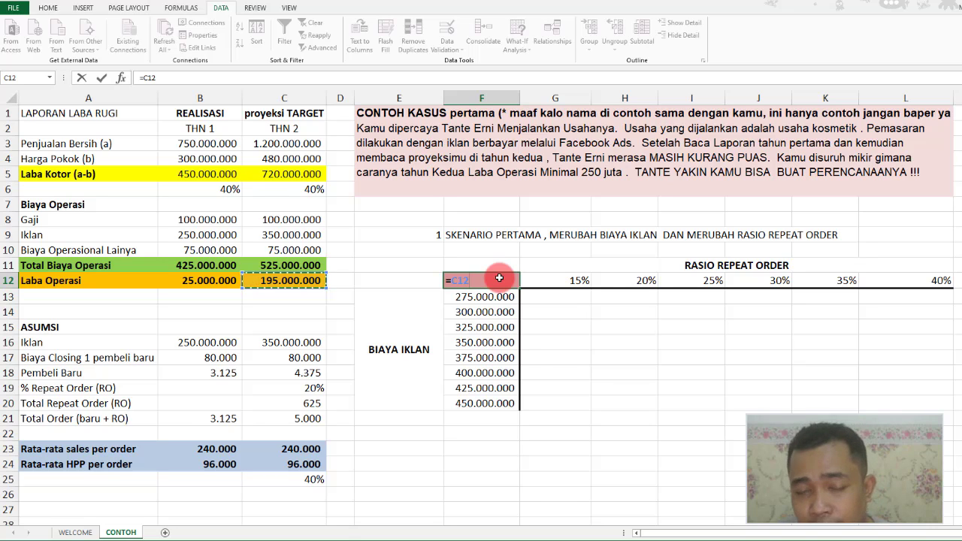
key("Return")
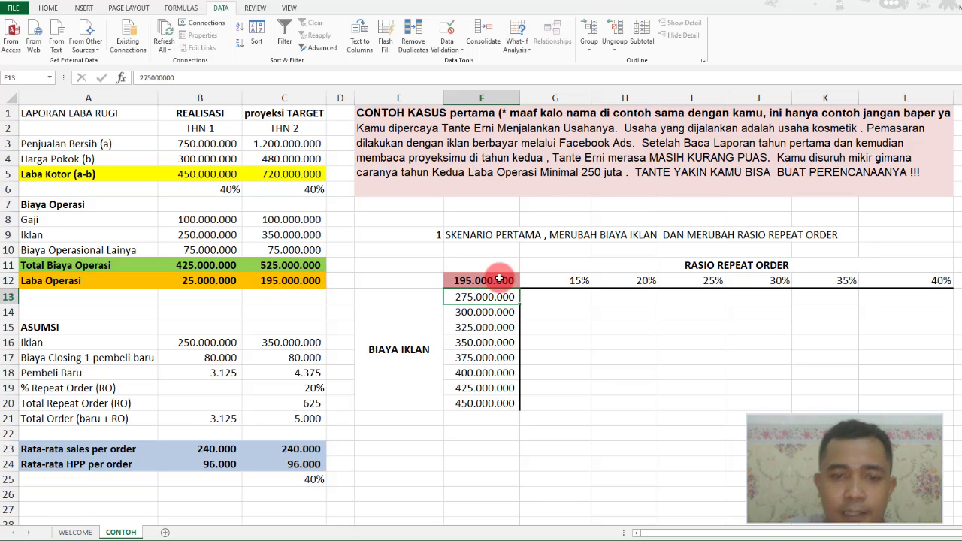
Create a What-If data table over F12:L20 with C19 as the row input cell and C16 as the column input cell
left_click_drag(499, 280, 922, 401)
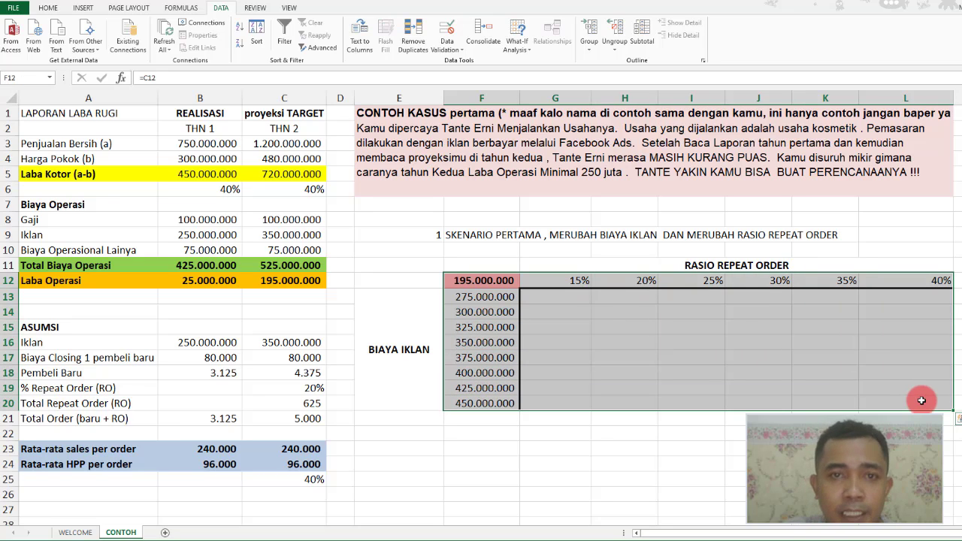
left_click(529, 51)
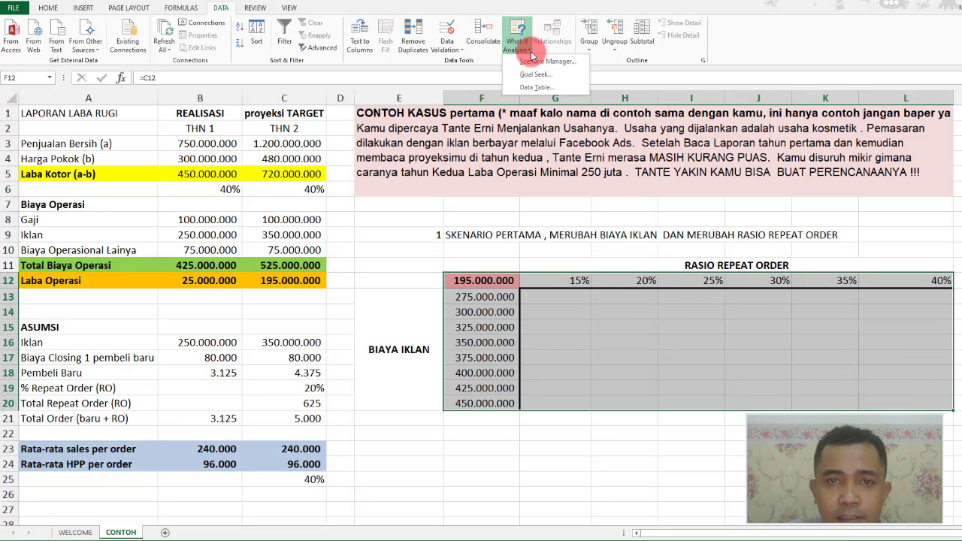
left_click(536, 88)
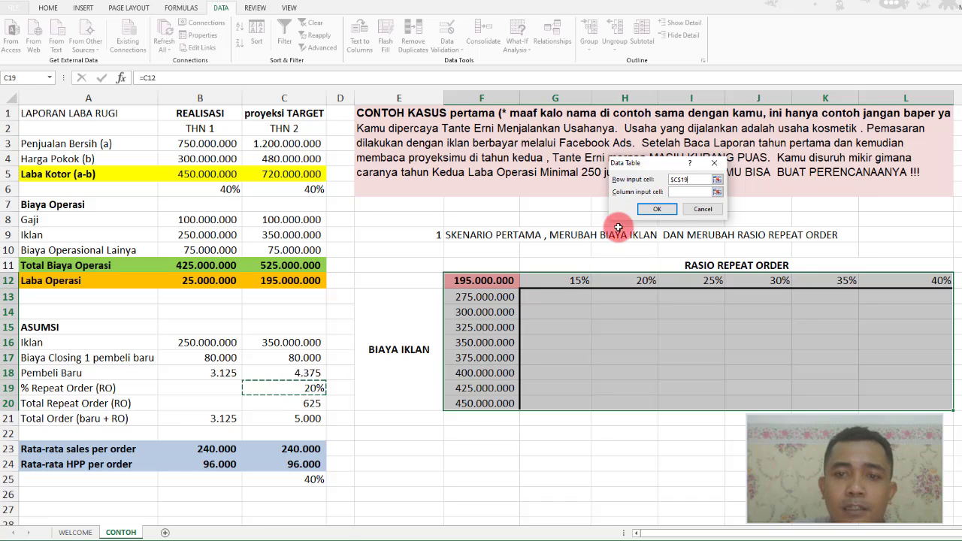
left_click(684, 194)
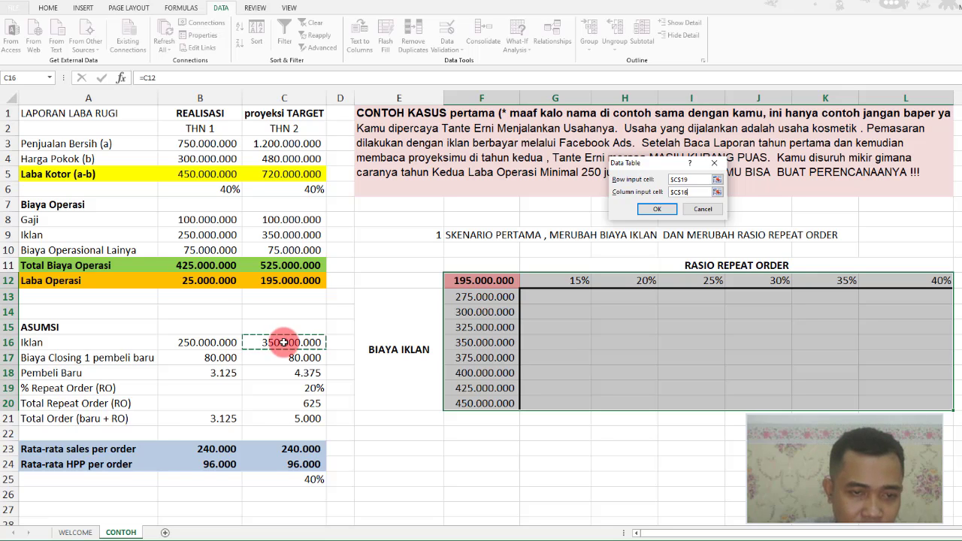
left_click(651, 210)
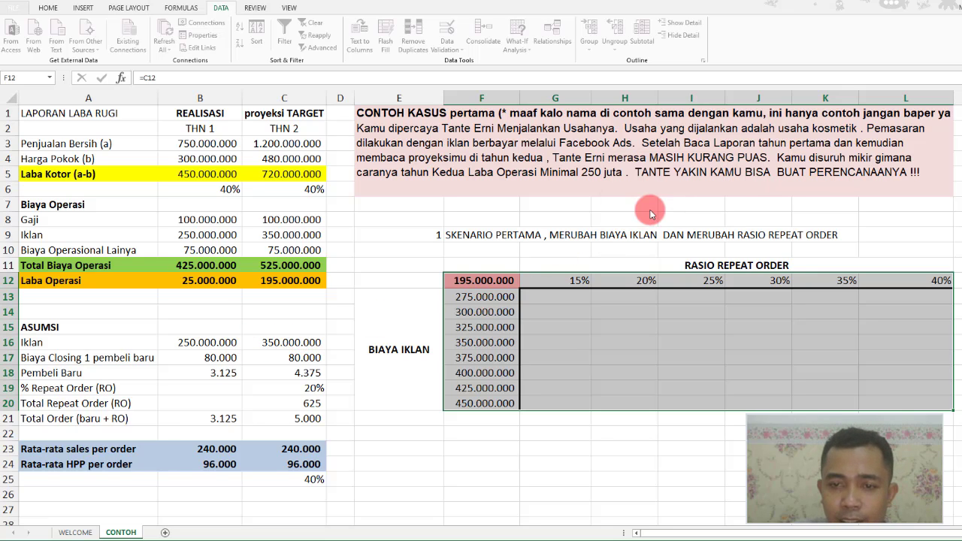
Format the data table results in G13:L20 with the comma number style
left_click_drag(573, 301, 895, 402)
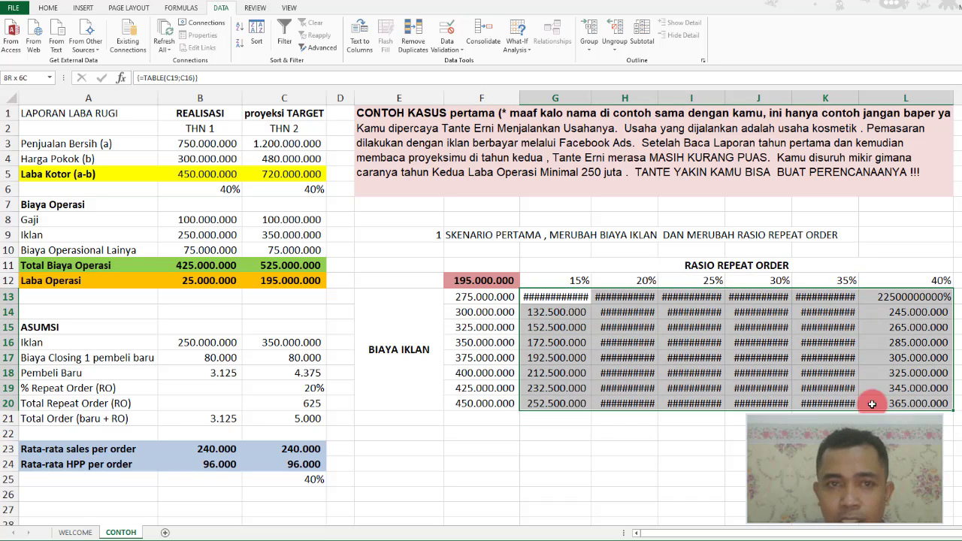
left_click(47, 7)
left_click(377, 43)
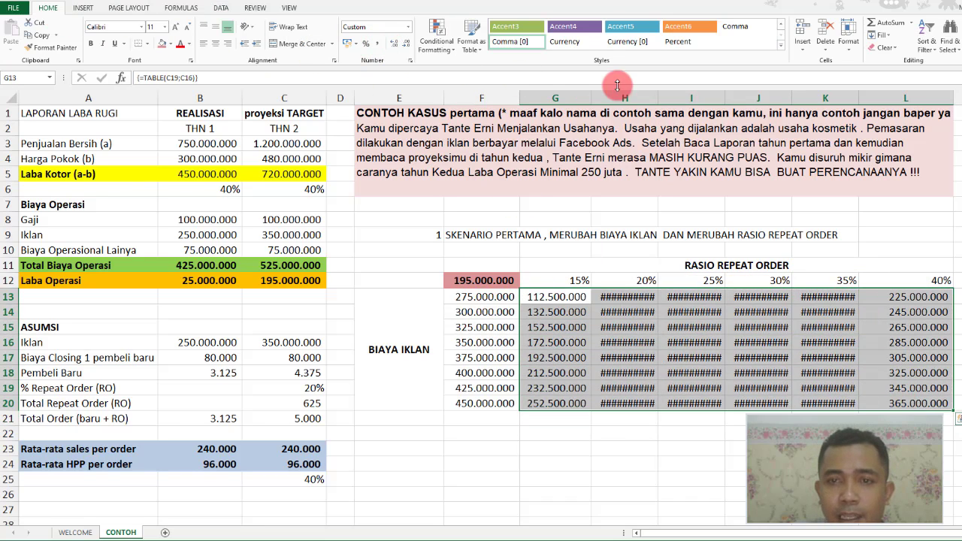
Widen columns H, I, J and K to fit the data table's profit figures
double_click(660, 95)
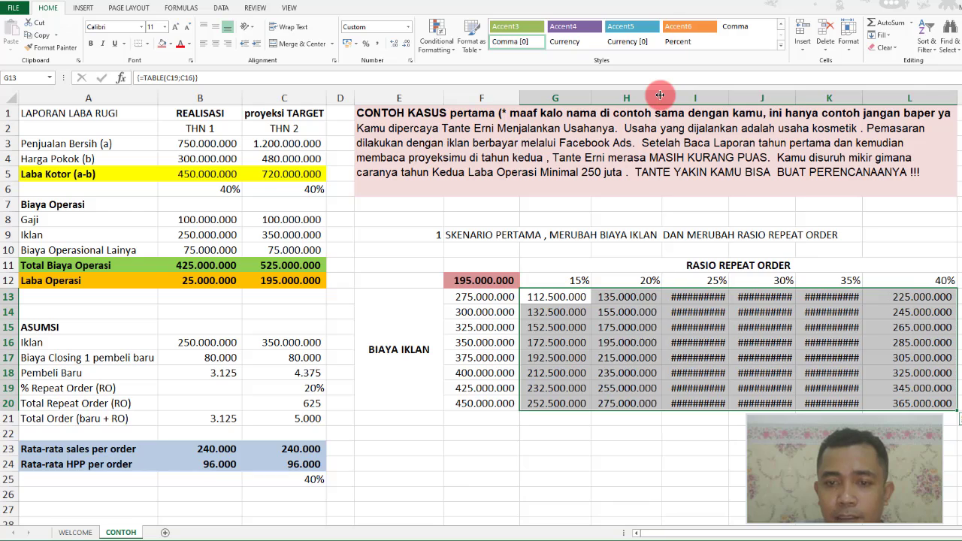
double_click(730, 94)
double_click(800, 98)
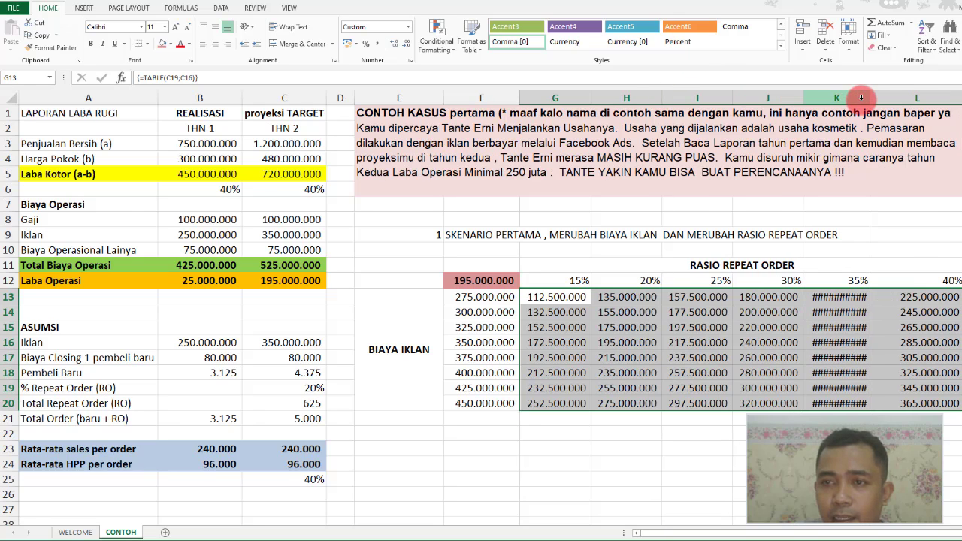
double_click(870, 98)
left_click(815, 374)
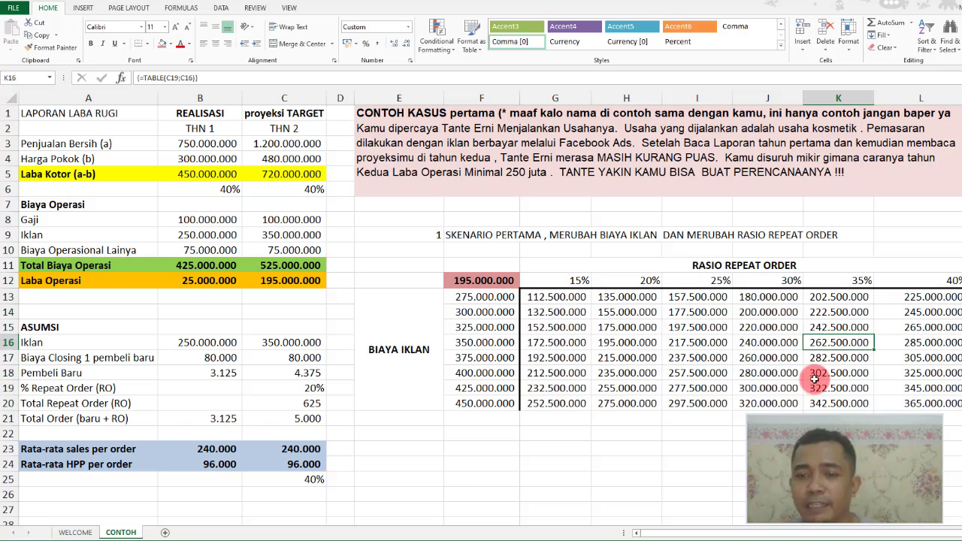
left_click(727, 458)
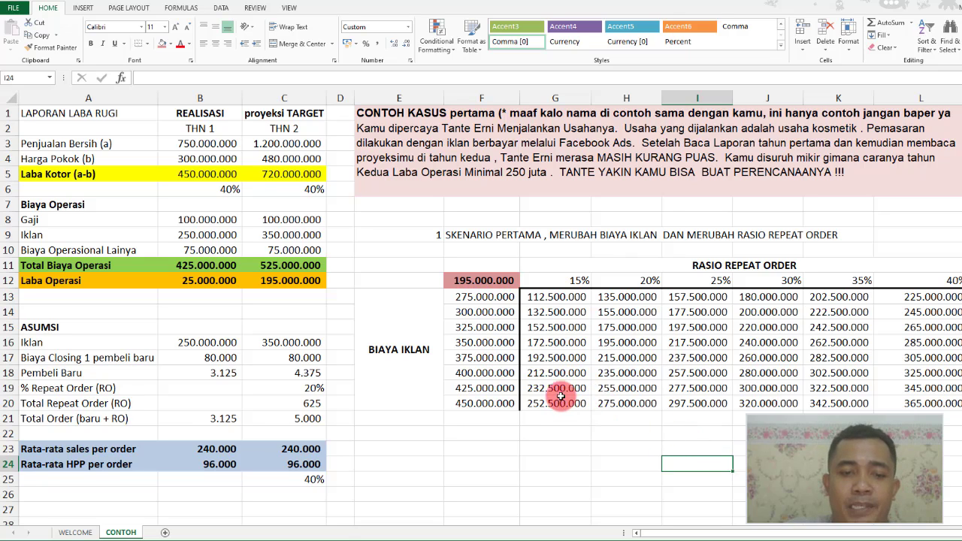
Fill the current scenario yellow: the 350.000.000 advertising cost in F16, the 20% ratio in H12 and their profit in H16
left_click(493, 342)
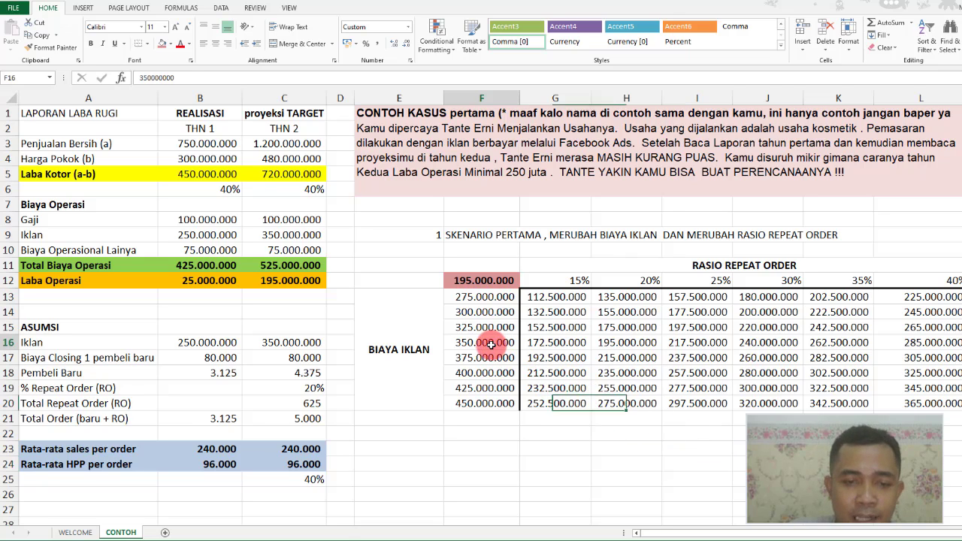
left_click(171, 44)
left_click(194, 130)
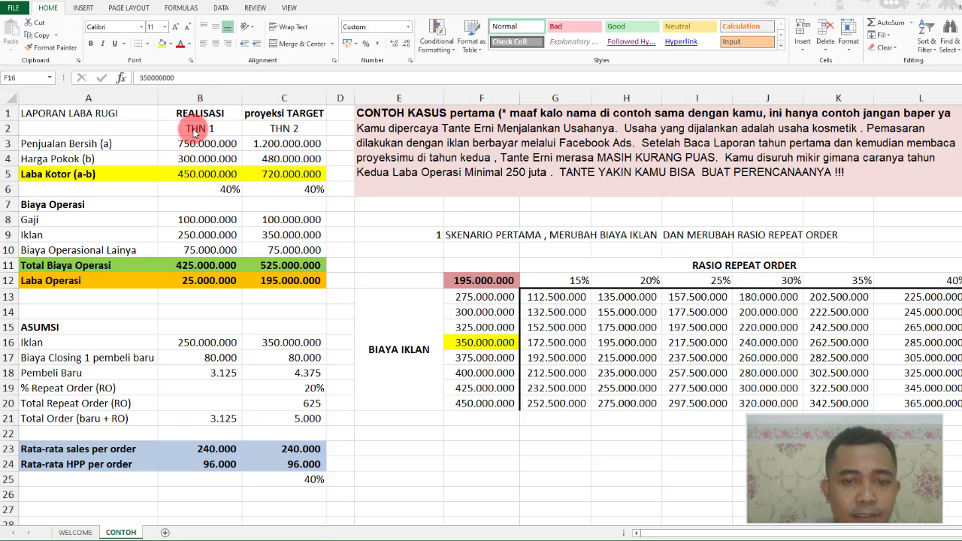
left_click(648, 278)
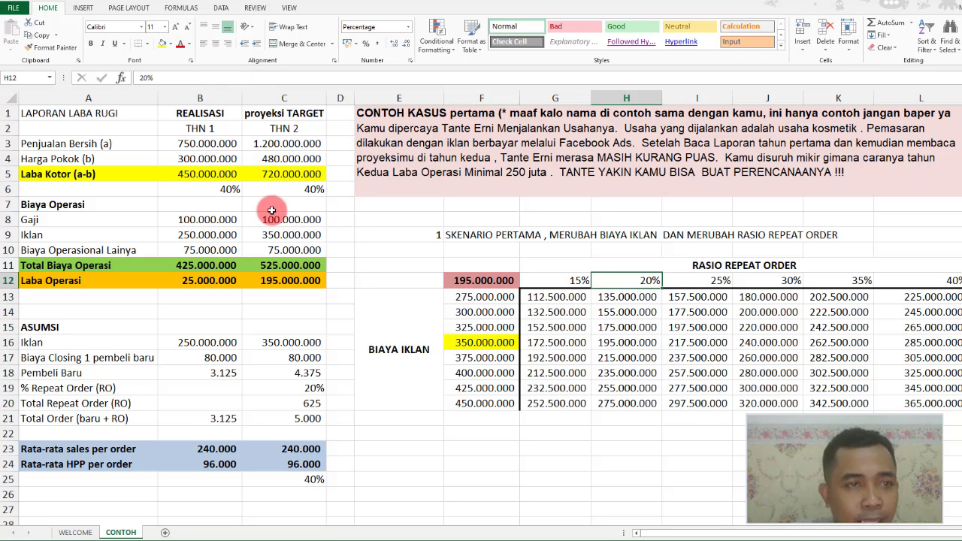
left_click(163, 44)
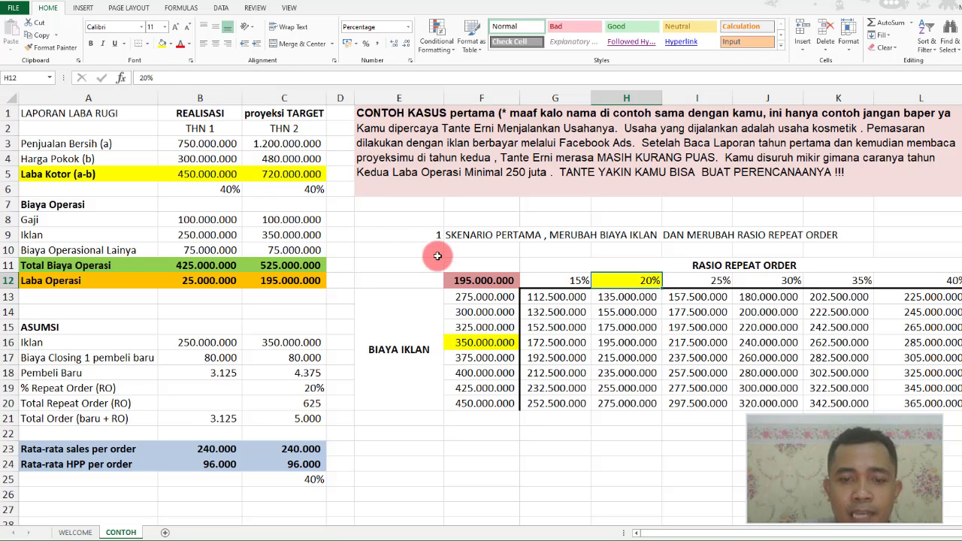
left_click(617, 345)
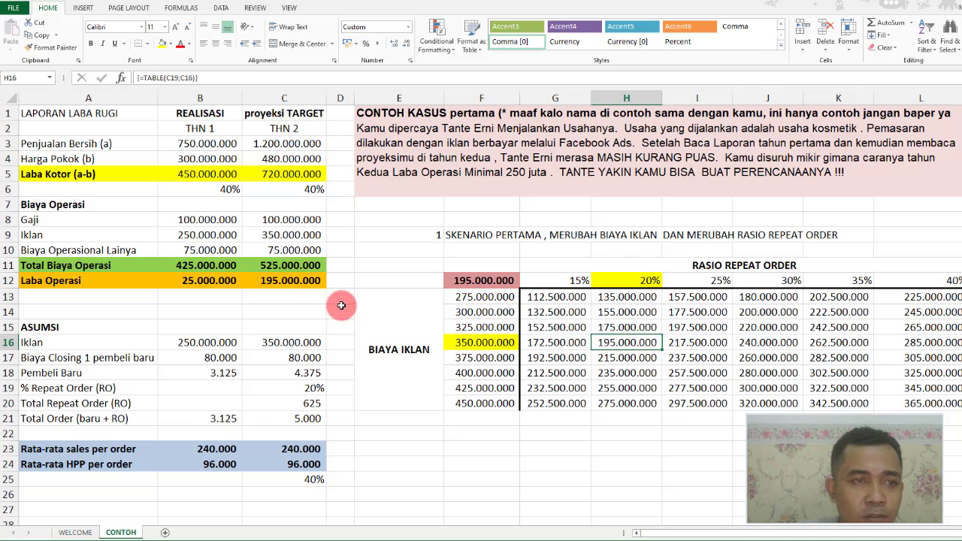
left_click(161, 45)
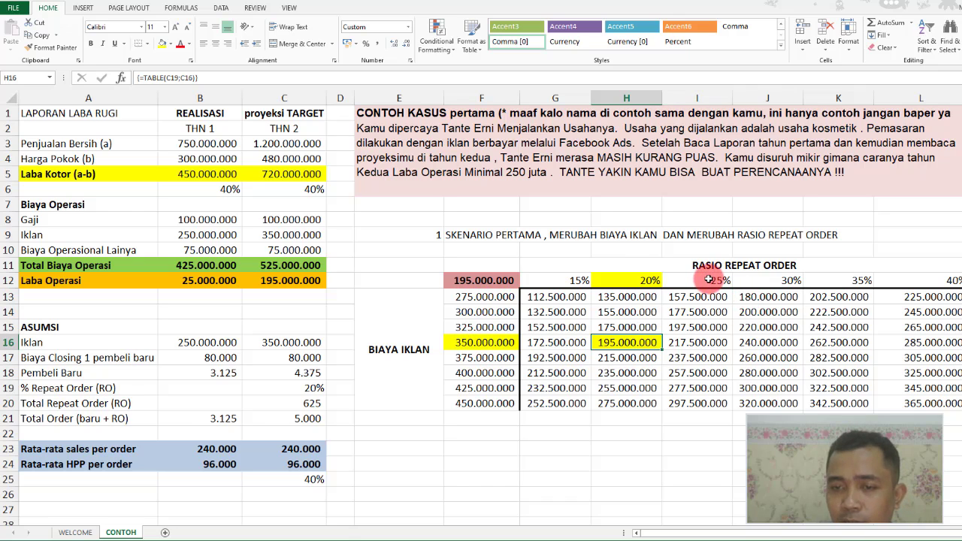
Compare the higher ratios along the 350.000.000 row, and fill profit cell K16 and its ratio cell K12 yellow
left_click_drag(709, 279, 944, 281)
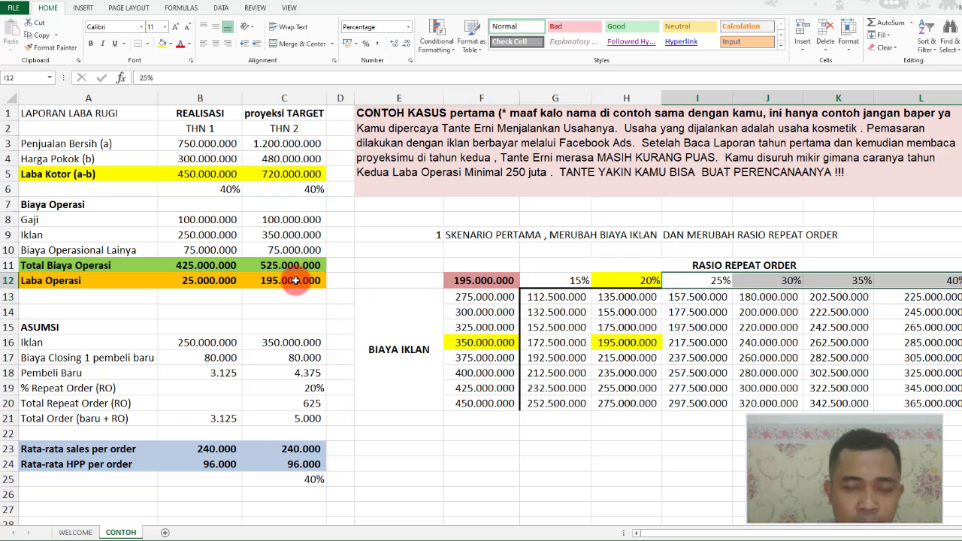
left_click(711, 344)
left_click(757, 343)
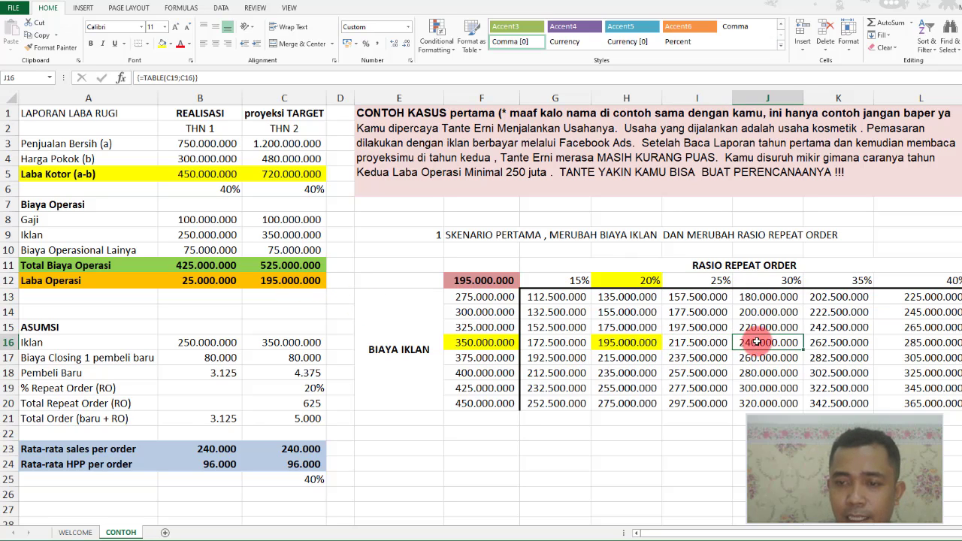
left_click(836, 343)
left_click(161, 43)
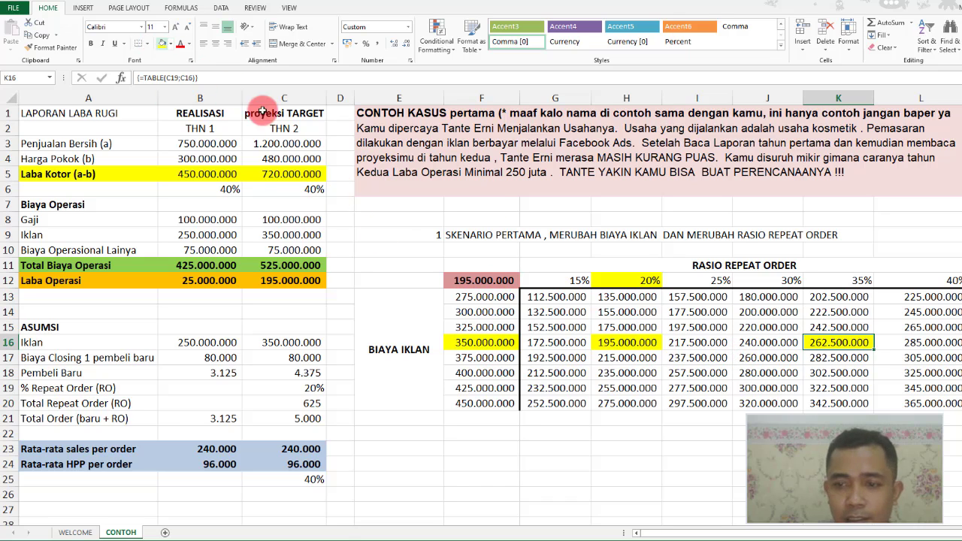
left_click(858, 282)
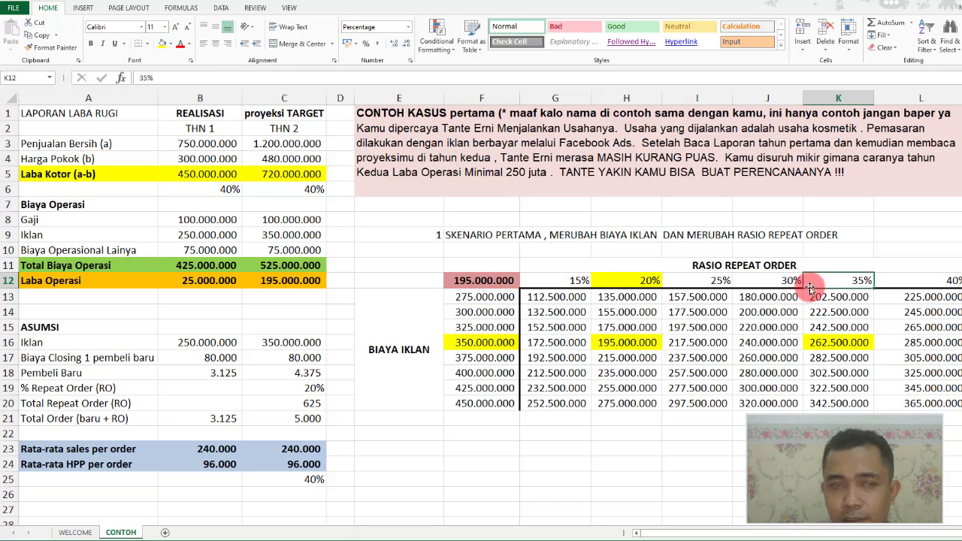
left_click(161, 43)
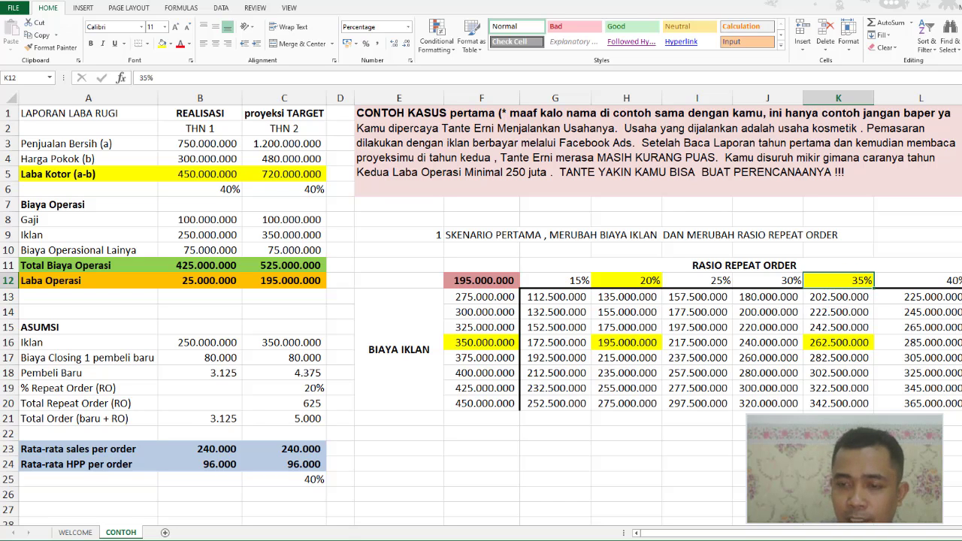
Set the repeat-order ratio in K12 to 33% and check the operating profit for the 350.000.000 advertising cost
type("33")
key("Return")
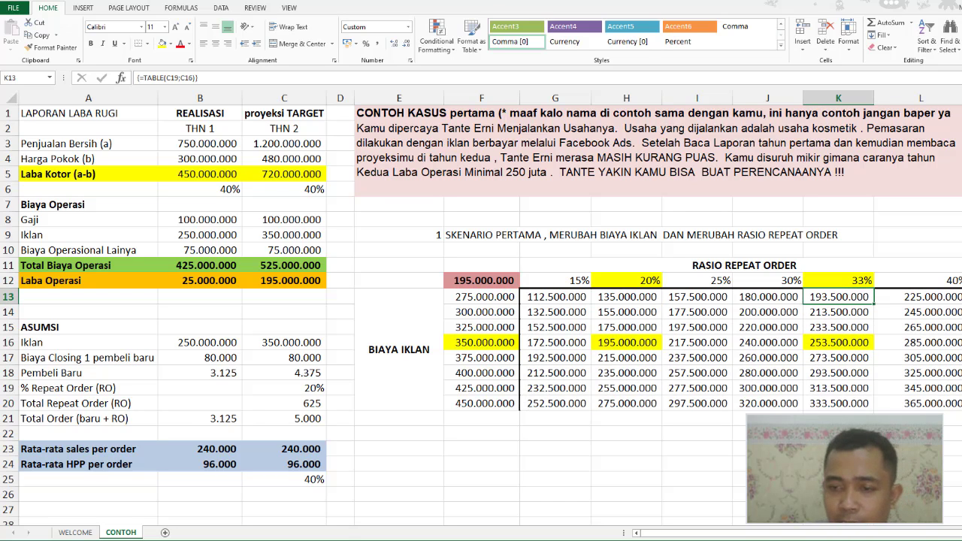
left_click(844, 342)
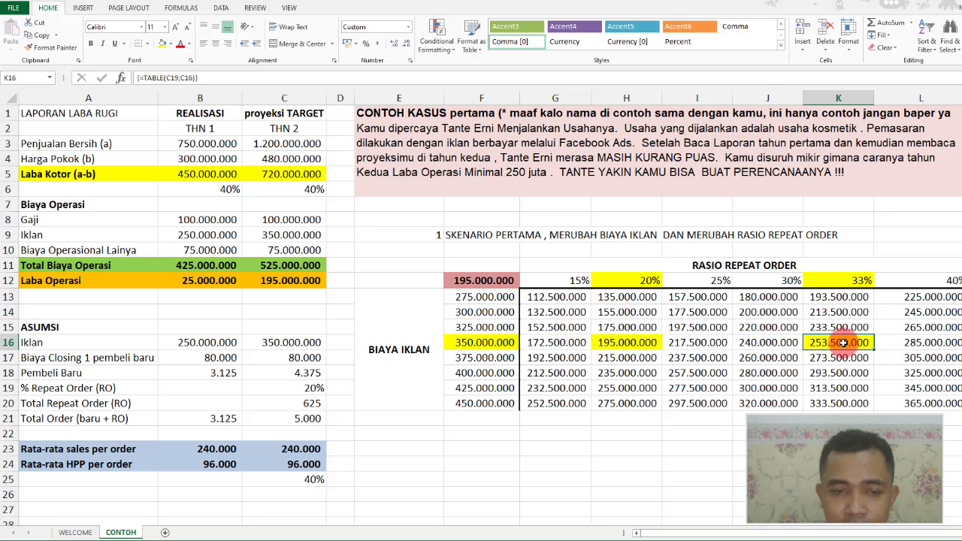
left_click(465, 342)
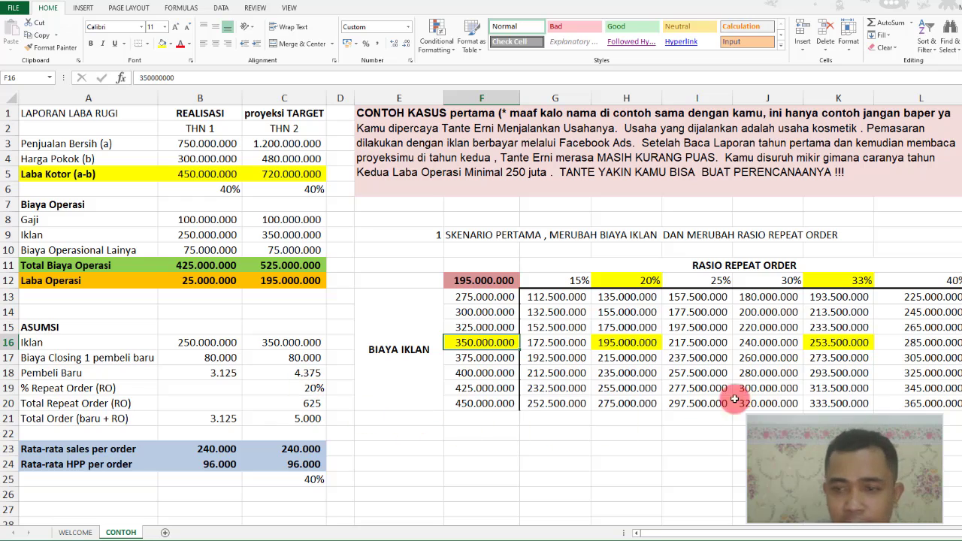
left_click(825, 344)
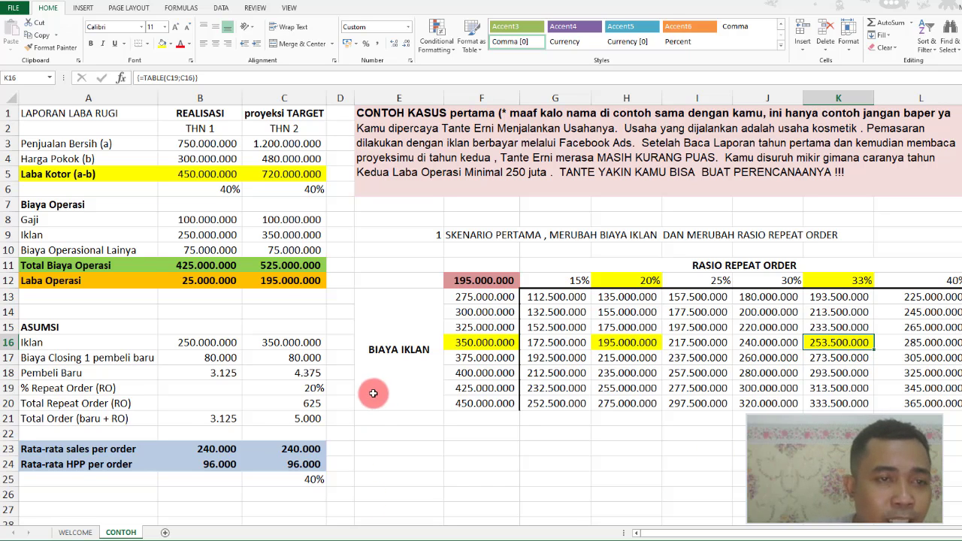
Copy the profit-and-loss report and assumptions in A1:C24 to cell A1 of a new sheet
left_click_drag(46, 114, 303, 468)
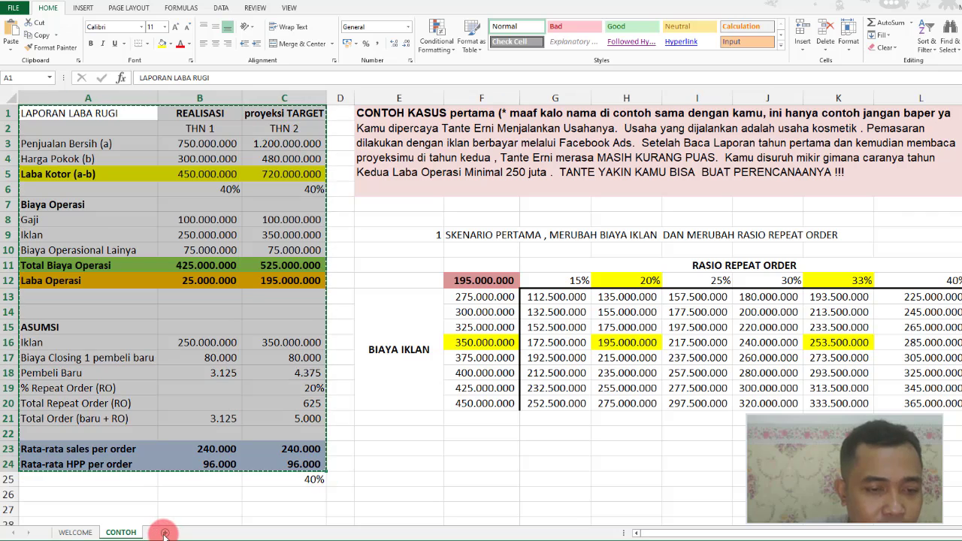
left_click(165, 532)
key("ctrl+v")
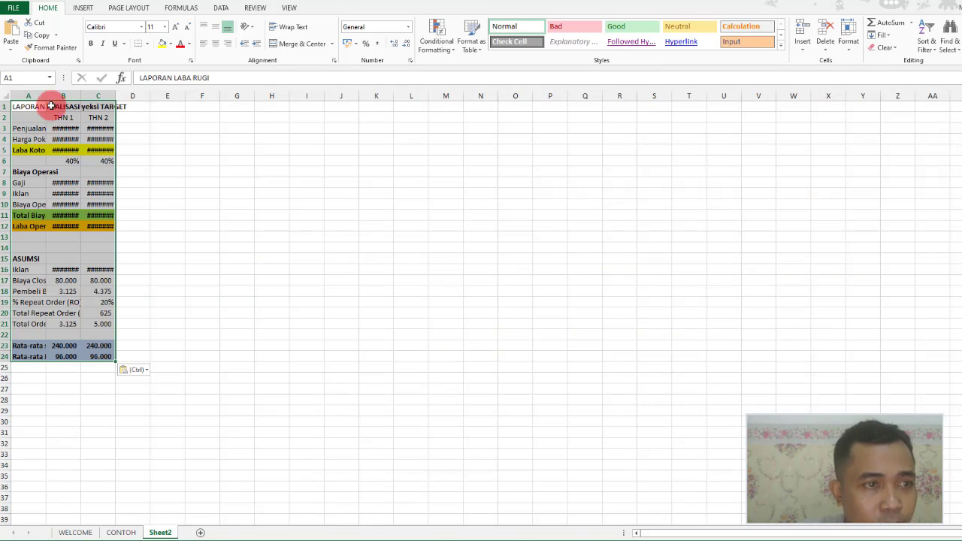
Fit columns B and C of the pasted report to their contents
double_click(80, 96)
double_click(129, 95)
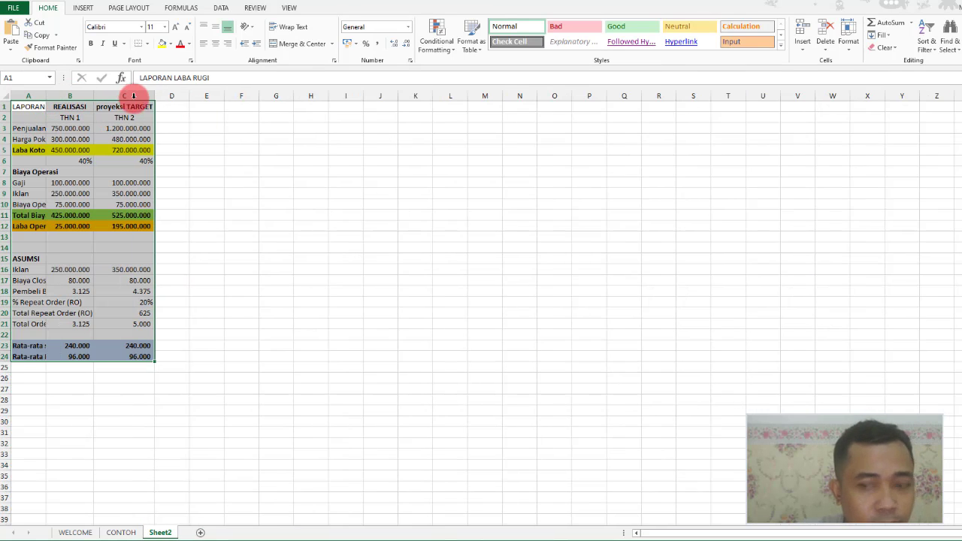
scroll(228, 141, "up", 5)
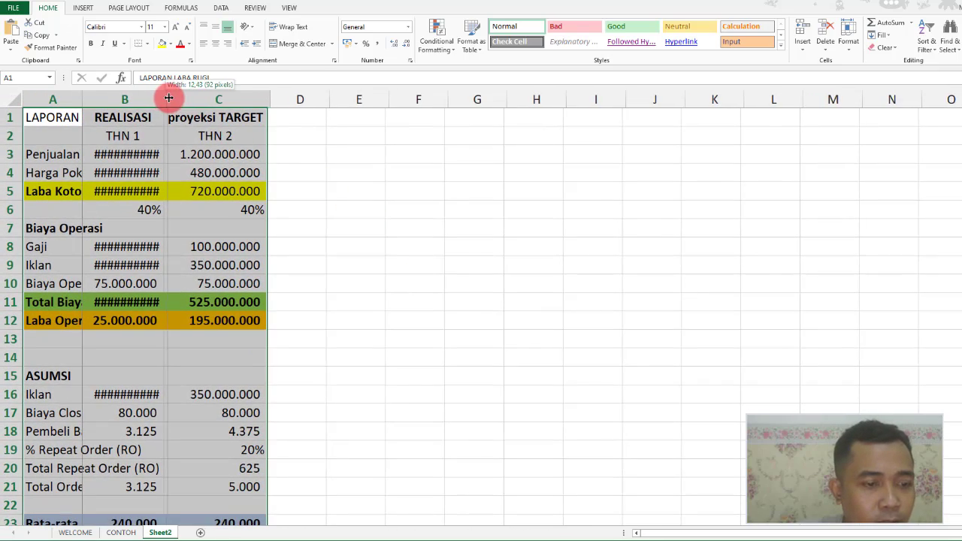
double_click(163, 99)
scroll(339, 248, "down", 1)
scroll(339, 248, "up", 1)
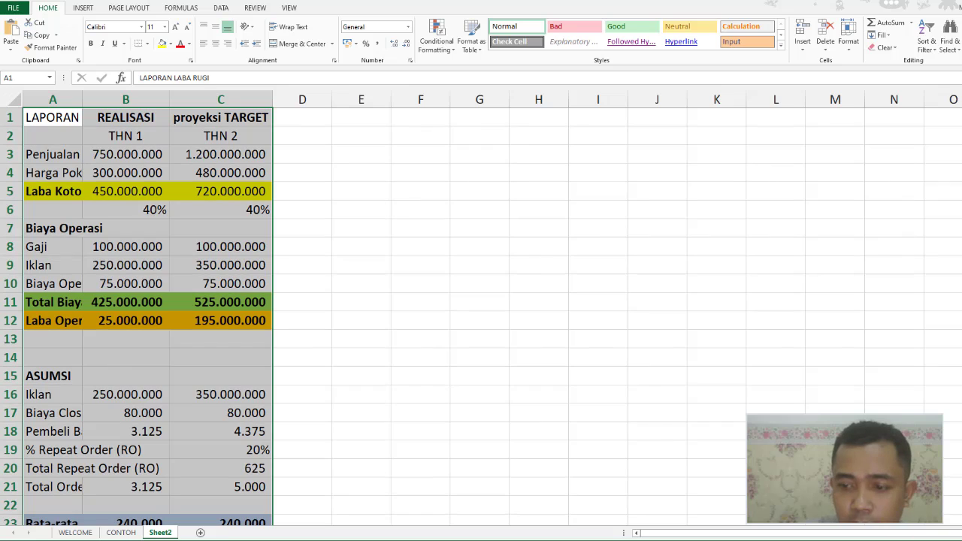
left_click(951, 538)
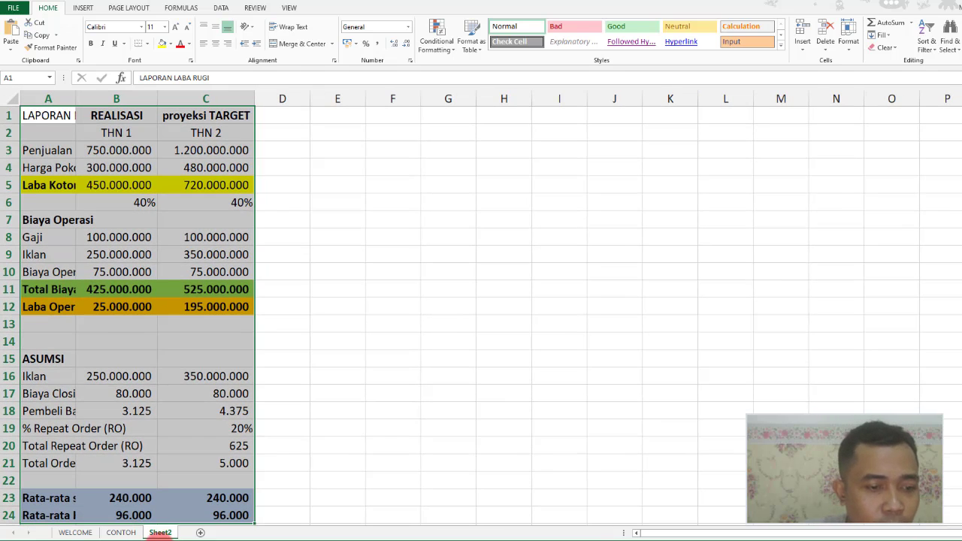
Rename the new sheet PEMBUKTIAN and fit column A to its row labels
double_click(160, 532)
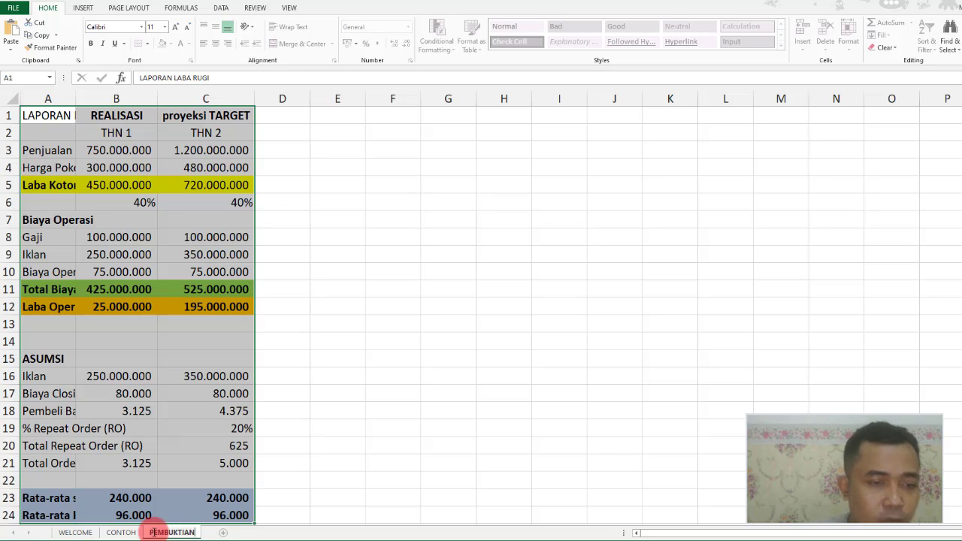
type("PEMBUKTIAN")
left_click(373, 446)
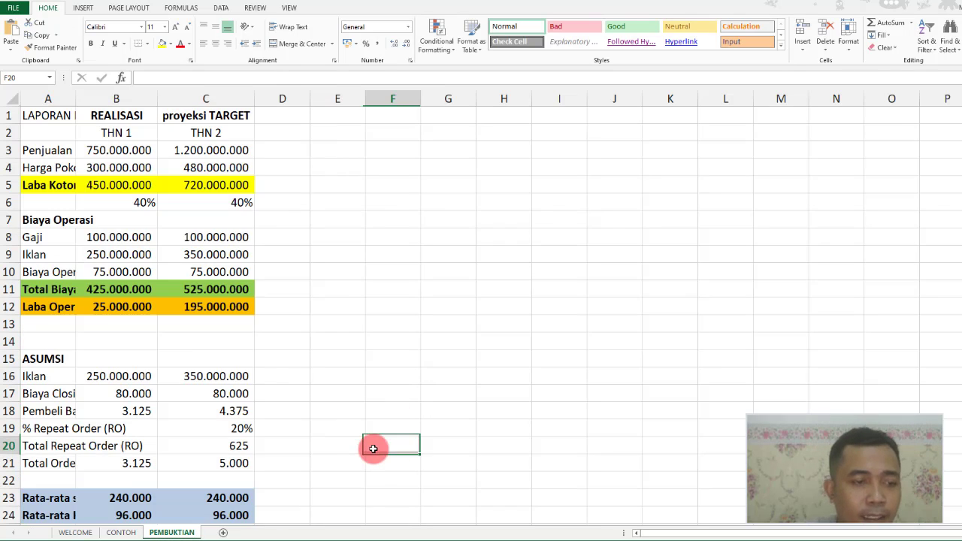
double_click(78, 99)
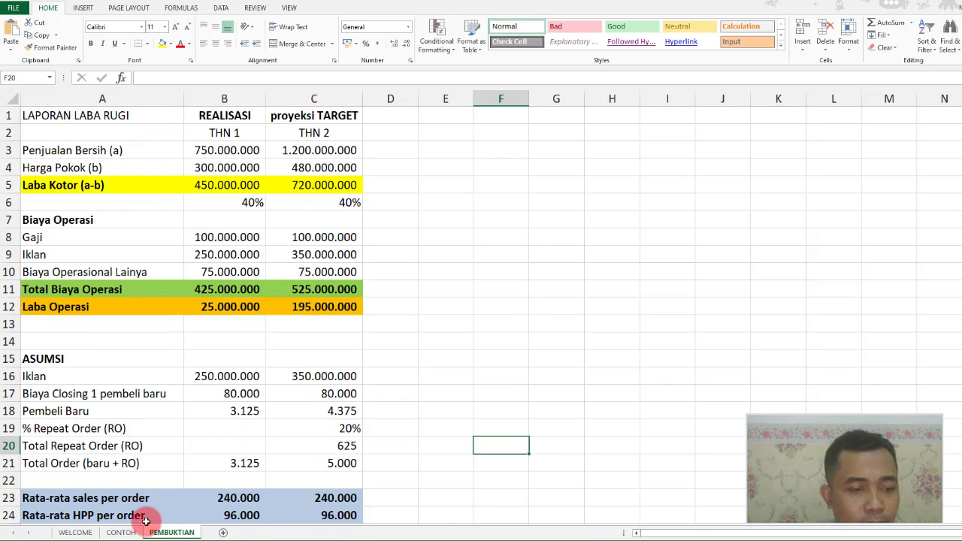
Recheck the 350.000.000 and 33% combination on the CONTOH sheet and set the repeat-order ratio in C19 of PEMBUKTIAN to 33%
left_click(120, 532)
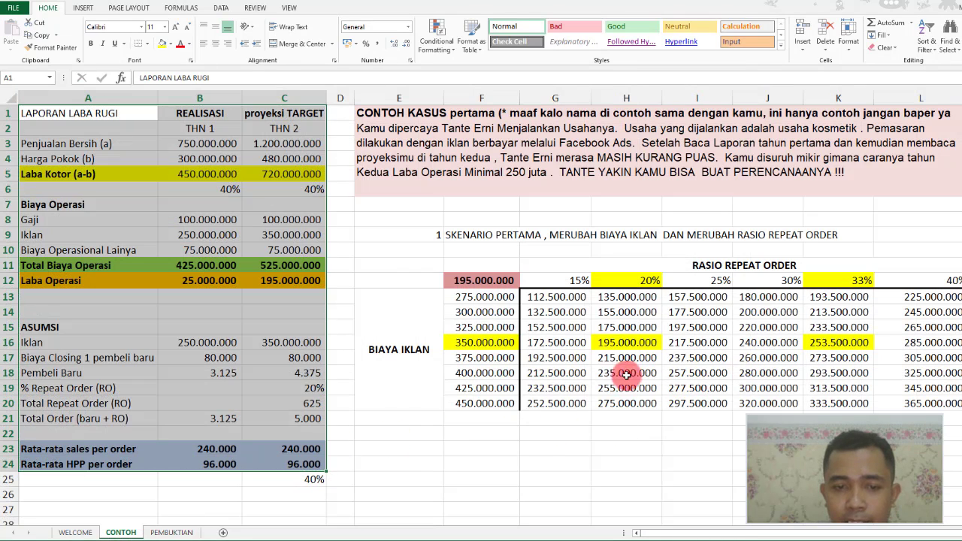
left_click(481, 344)
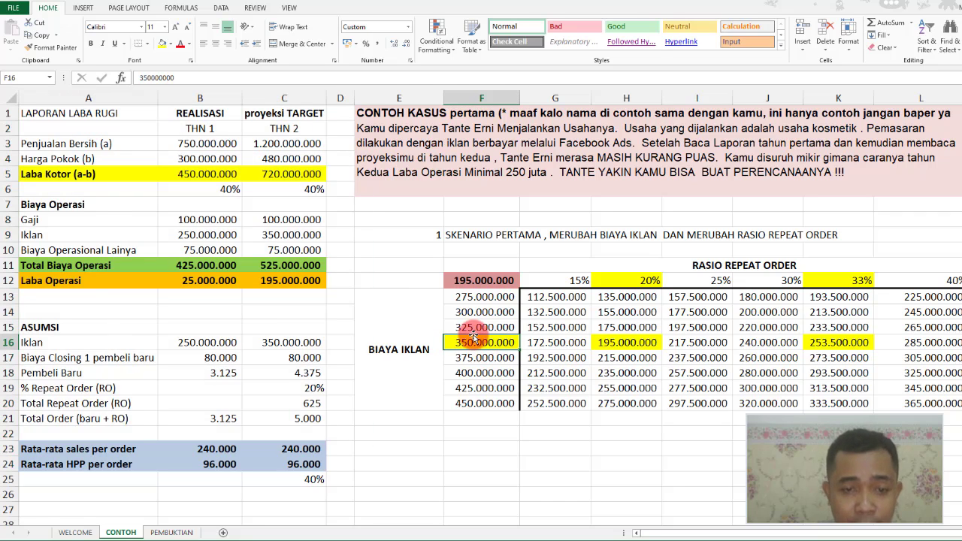
left_click(857, 281)
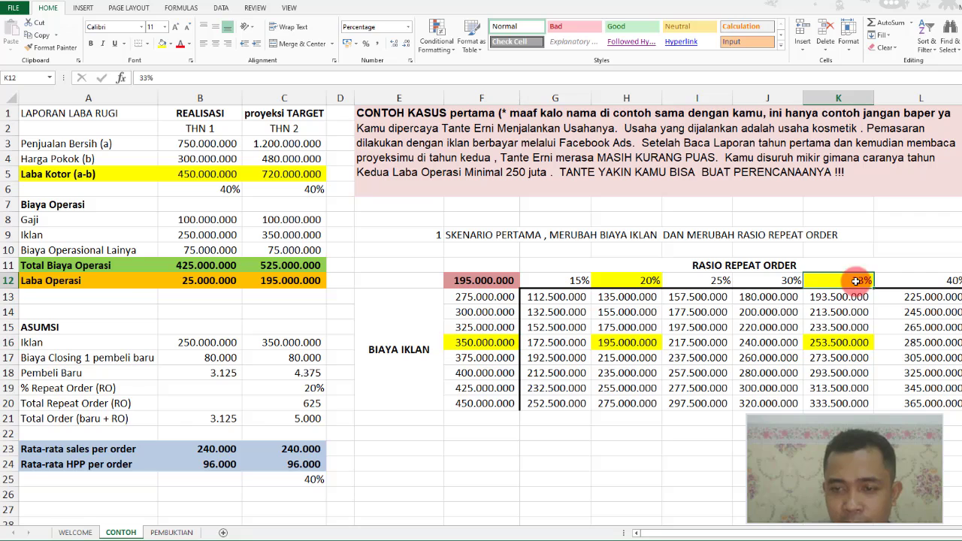
left_click(173, 532)
left_click(340, 431)
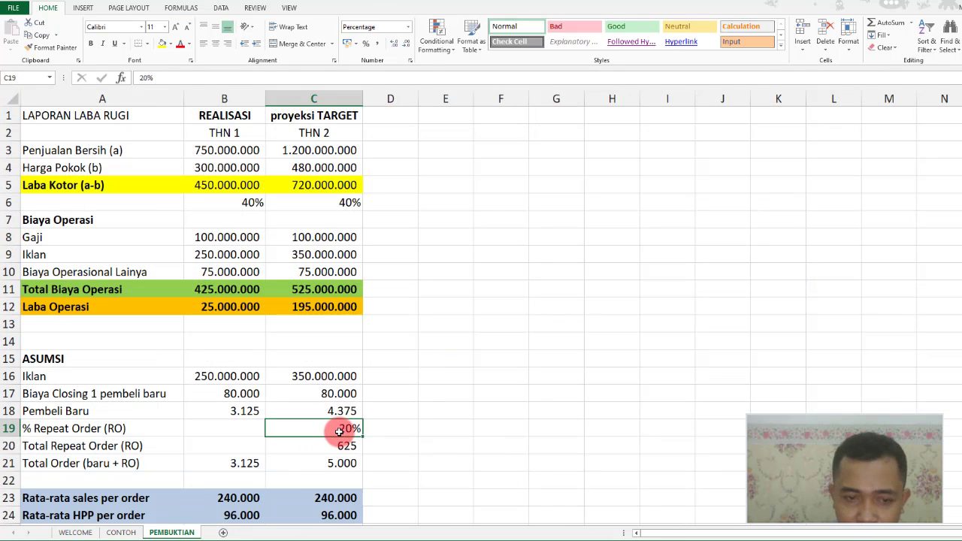
type("33")
key("Return")
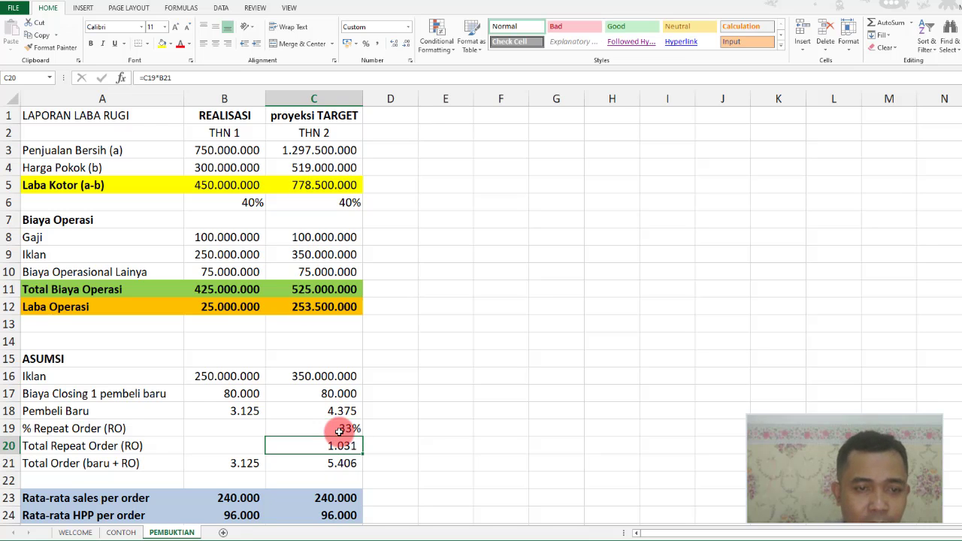
Compare the year-two operating profit in C12 of PEMBUKTIAN with the data table result in K16 of the CONTOH sheet
left_click(316, 309)
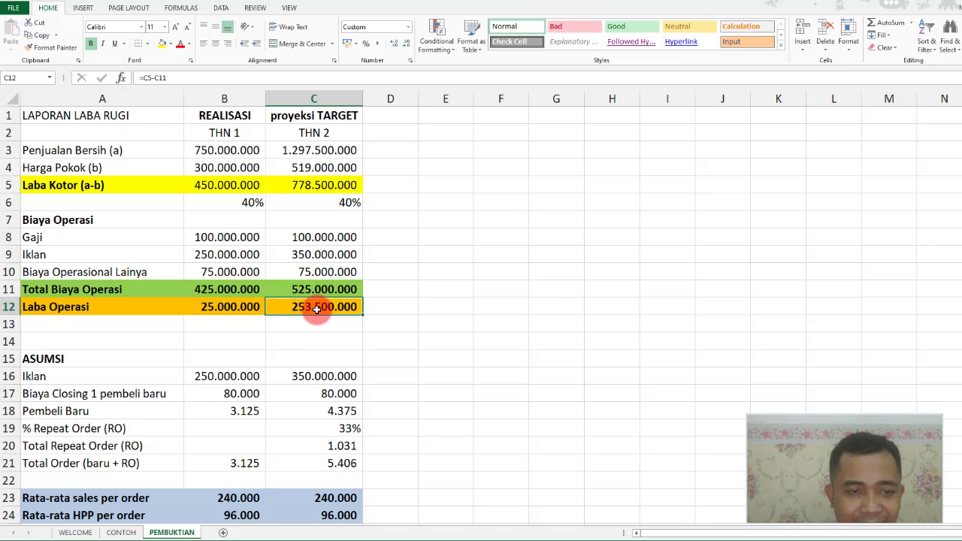
left_click(120, 533)
left_click(811, 344)
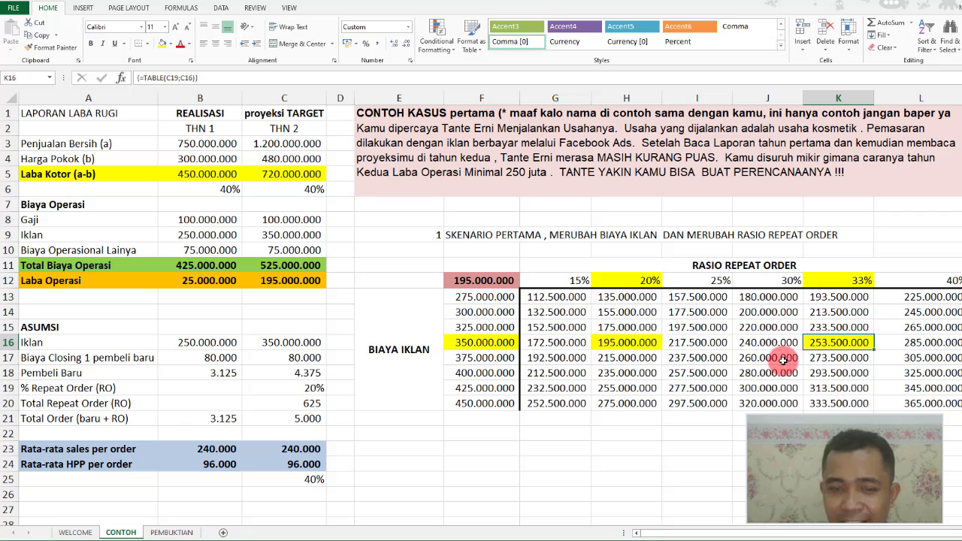
left_click(172, 532)
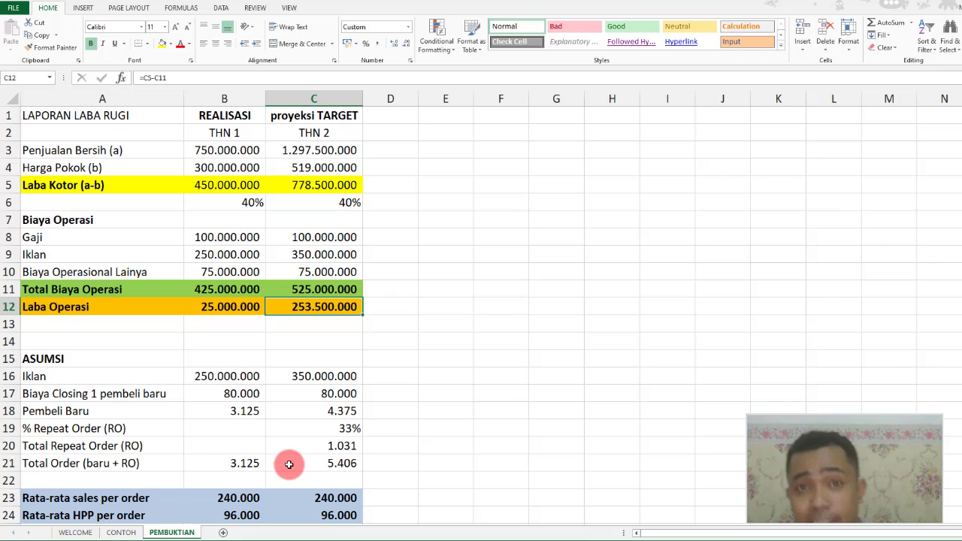
Set the repeat-order ratio in I12 of the CONTOH data table to 27% and check the operating profit for the 350.000.000 advertising cost
left_click(119, 534)
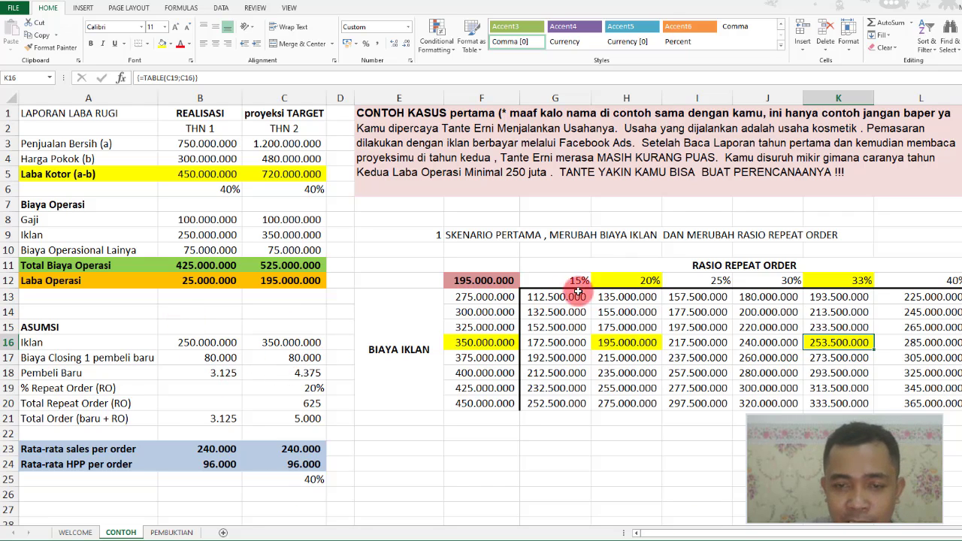
left_click(773, 277)
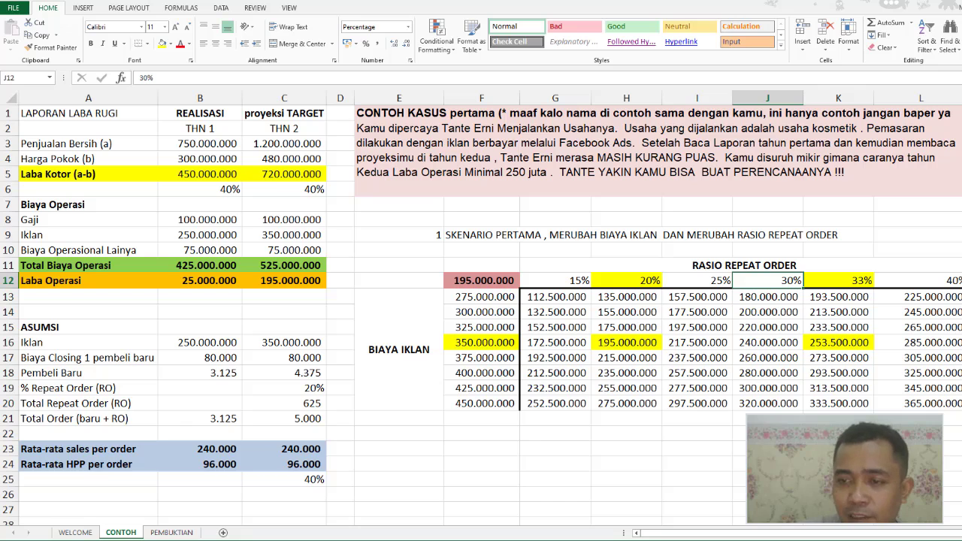
key("Right")
key("Left")
key("Left")
type("2")
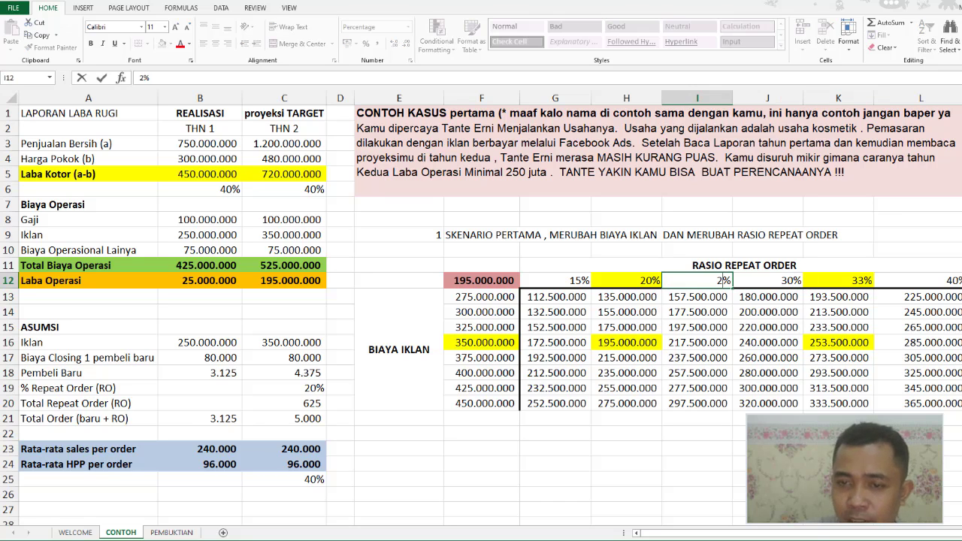
type("7")
key("Return")
key("Down")
key("Down")
key("Down")
key("Right")
key("F2")
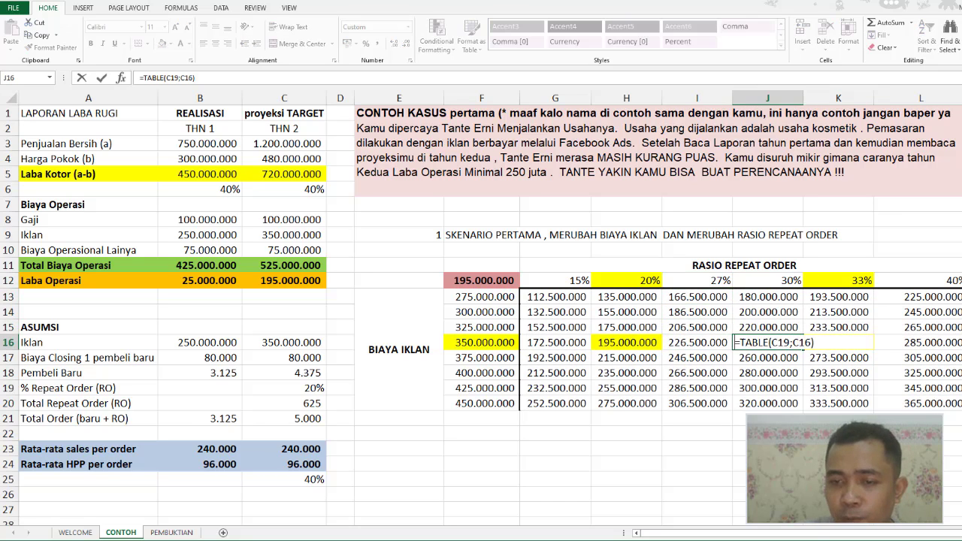
key("Escape")
key("Left")
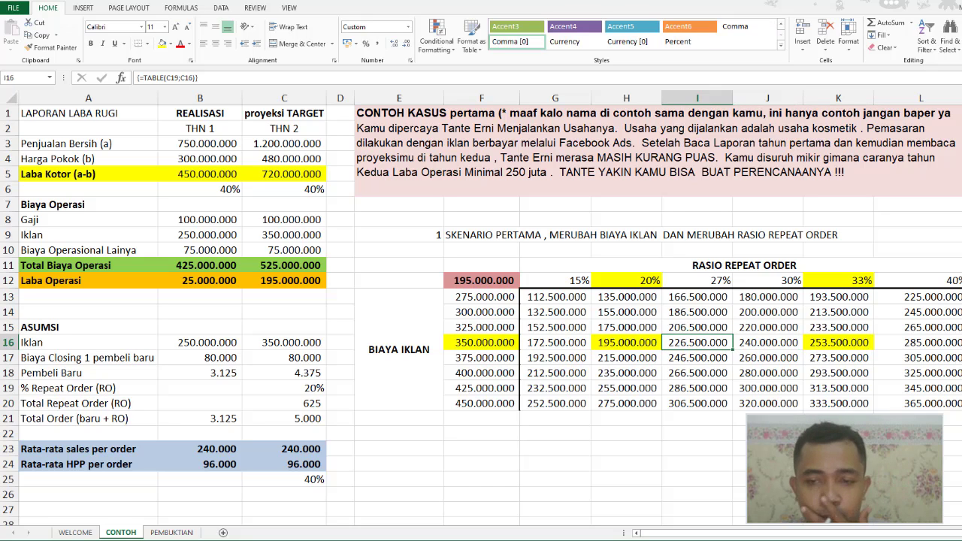
Review the 350.000.000 and 33% scenario and look down the 20% ratio column for an operating profit of at least 250 juta
left_click(834, 343)
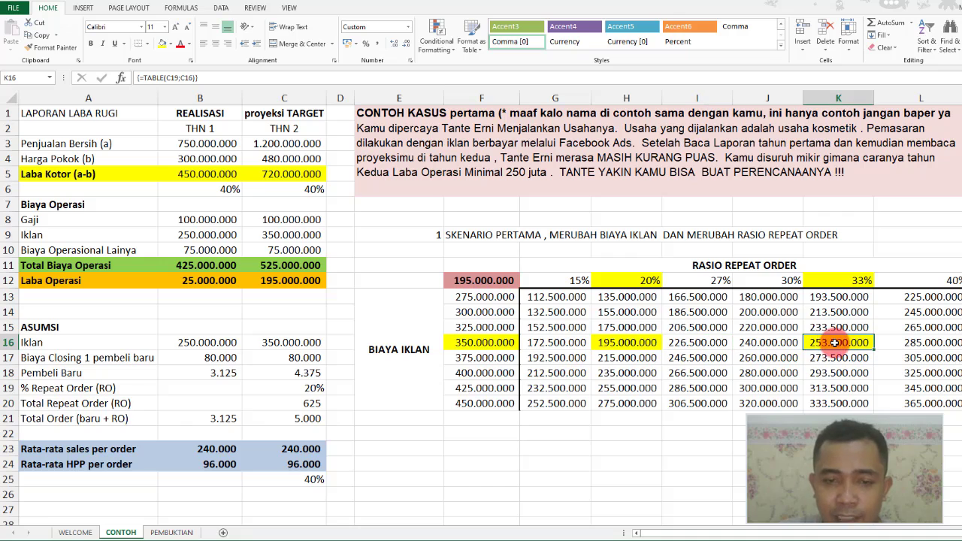
left_click(466, 342)
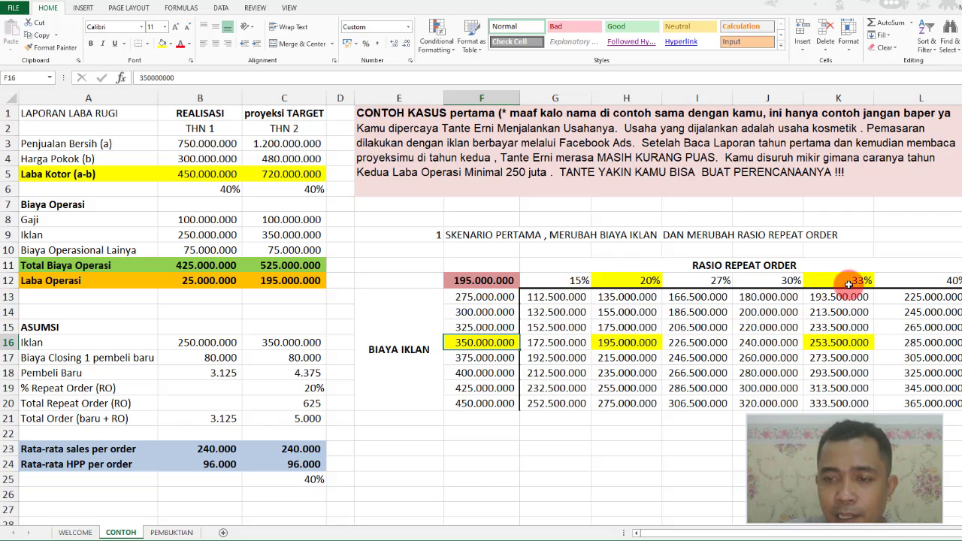
left_click(850, 283)
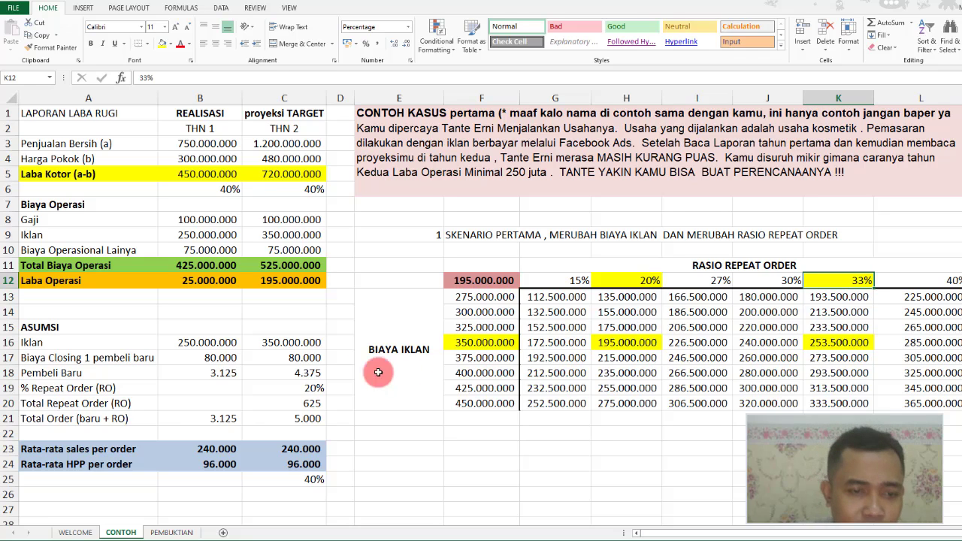
left_click_drag(632, 280, 637, 388)
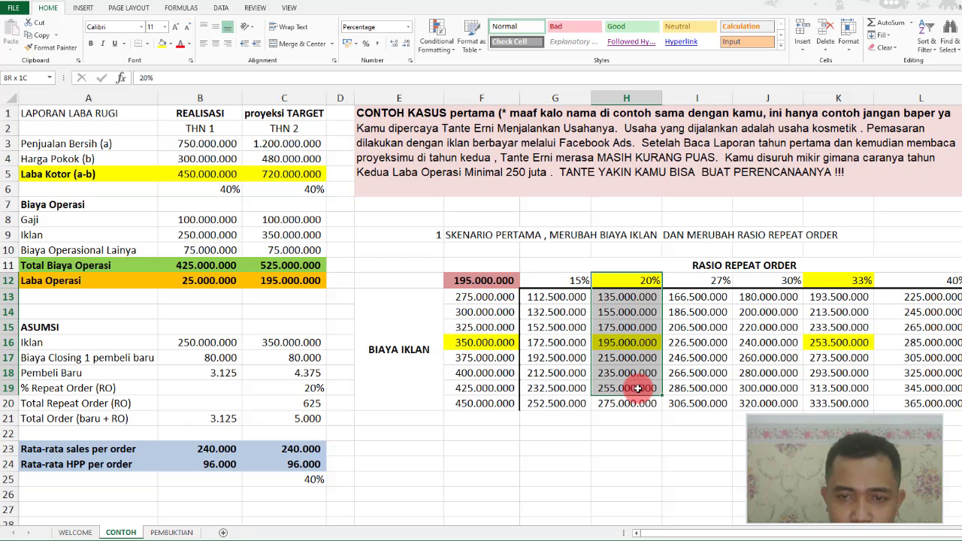
left_click(641, 281)
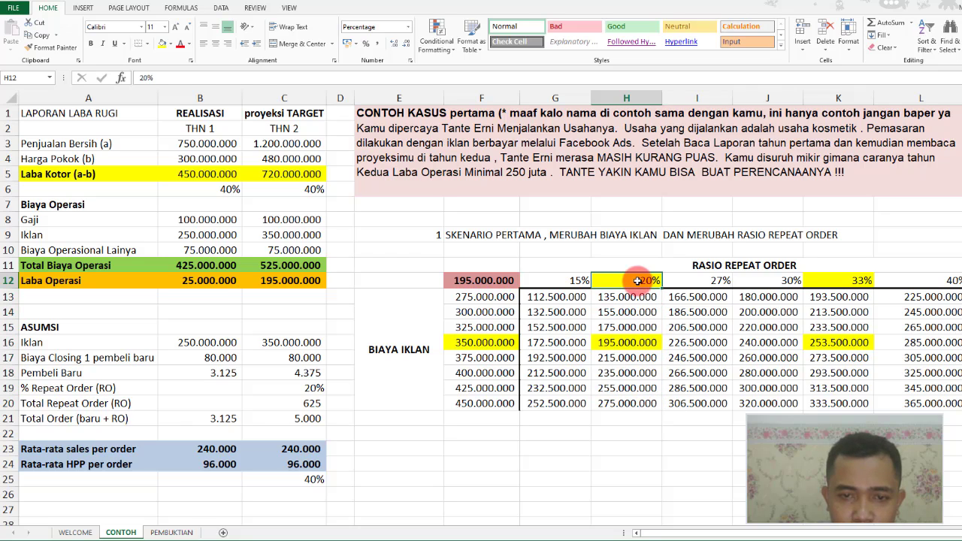
left_click(613, 365)
left_click(627, 388)
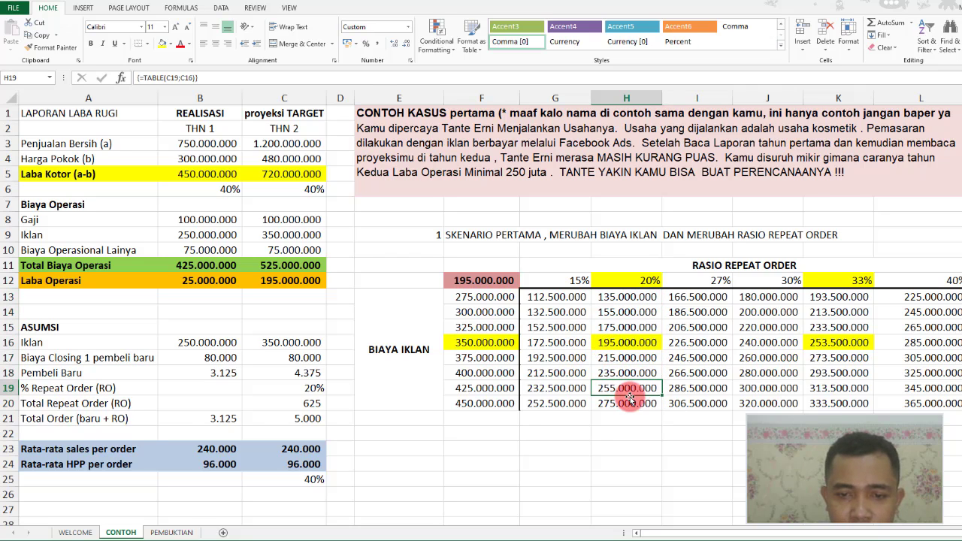
Highlight the 425.000.000 advertising cost in F19 and its operating profit at the 20% ratio in H19 with yellow fill
left_click(488, 389)
left_click(161, 45)
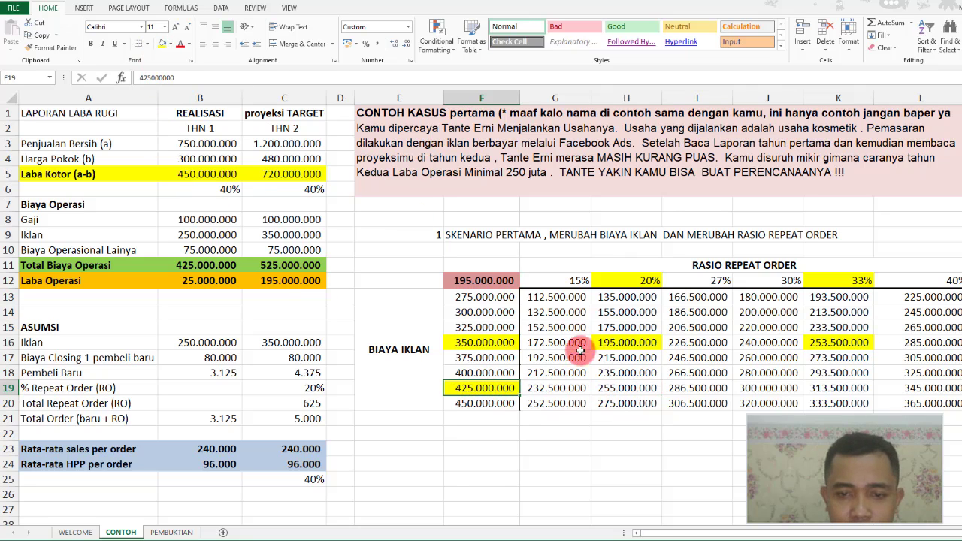
left_click(624, 388)
left_click(160, 45)
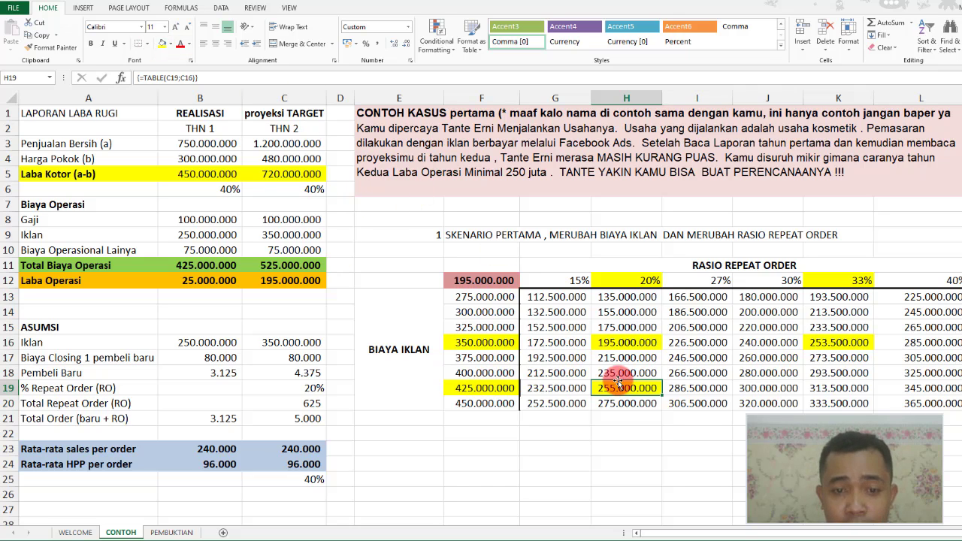
Check the operating profit in H19 against its advertising cost in F19 and repeat-order ratio in H12
left_click(464, 388)
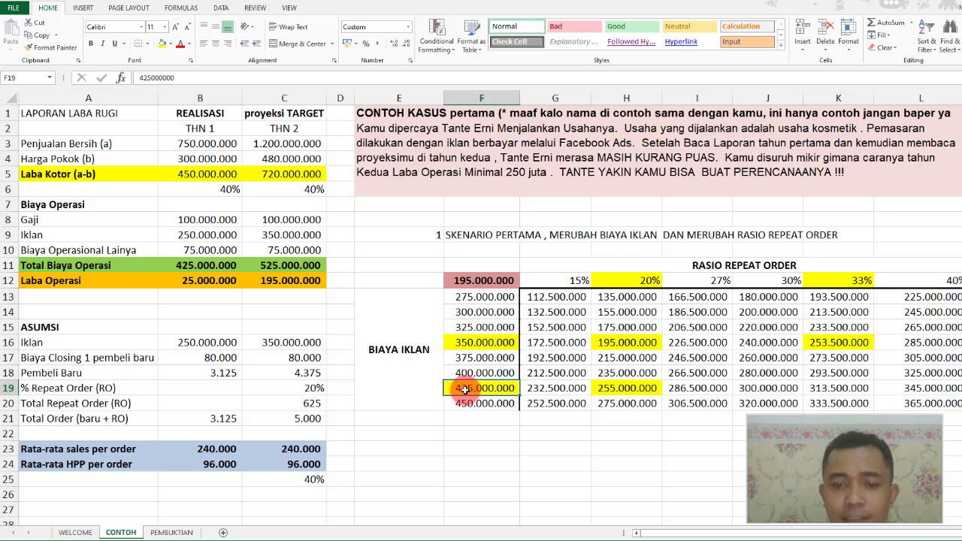
left_click(643, 282)
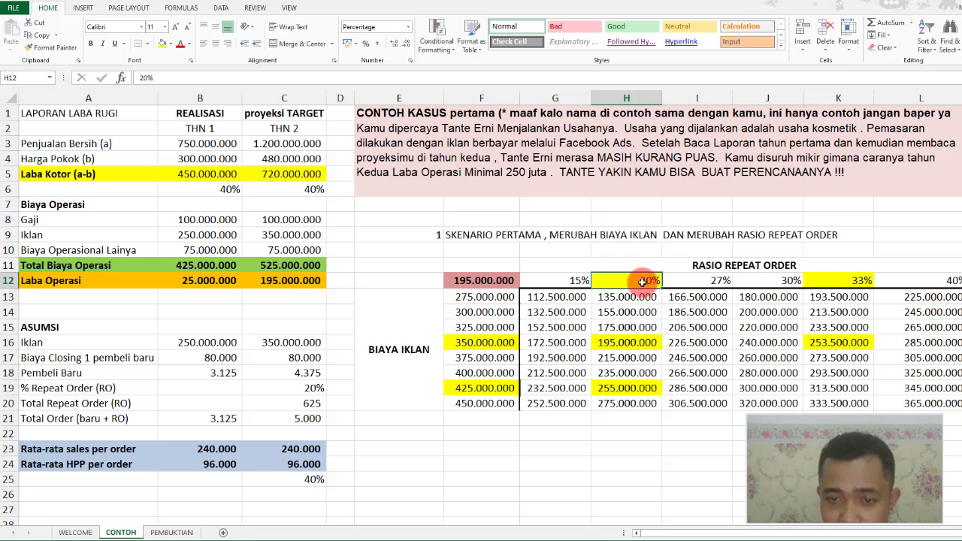
left_click(618, 389)
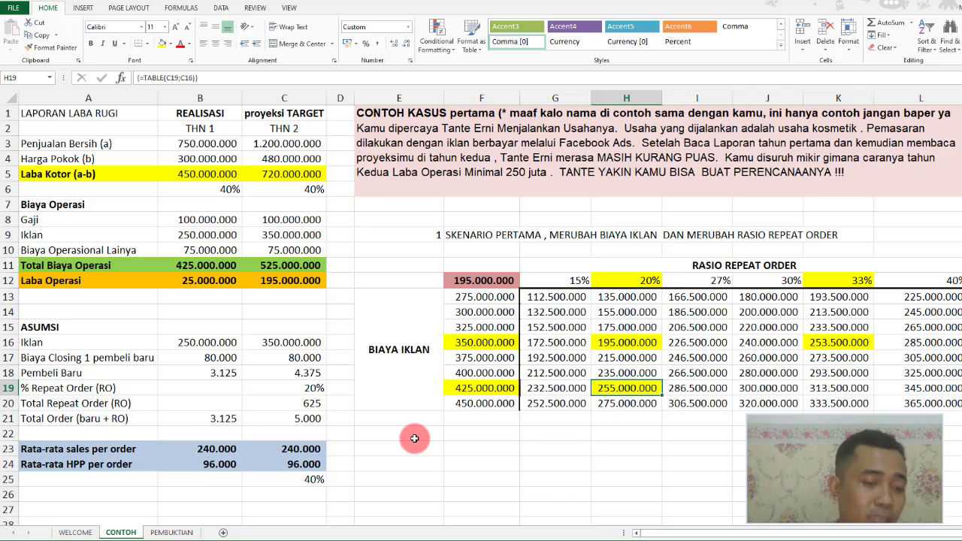
Copy the year-two projection in C1:C24 of the PEMBUKTIAN sheet to column D and fit the column to its contents
left_click(174, 532)
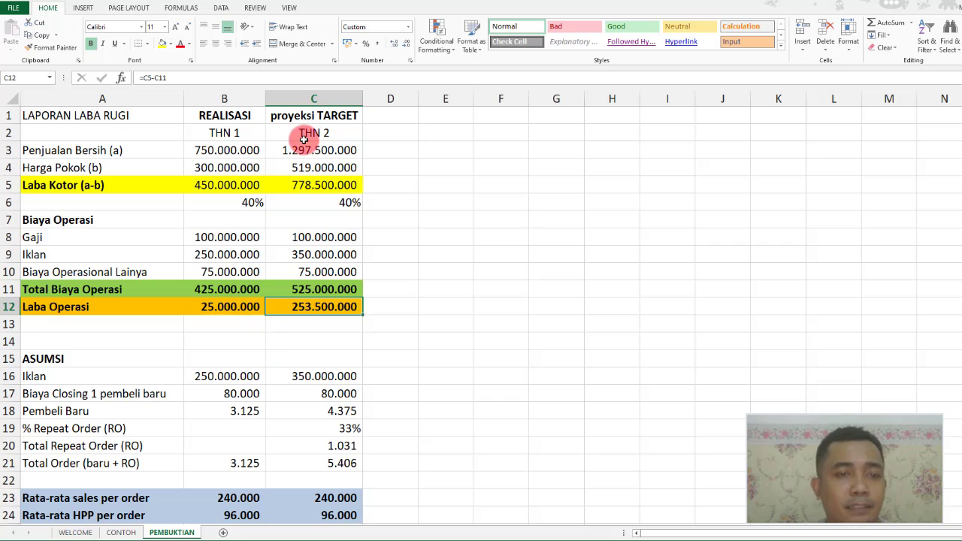
left_click_drag(312, 117, 327, 514)
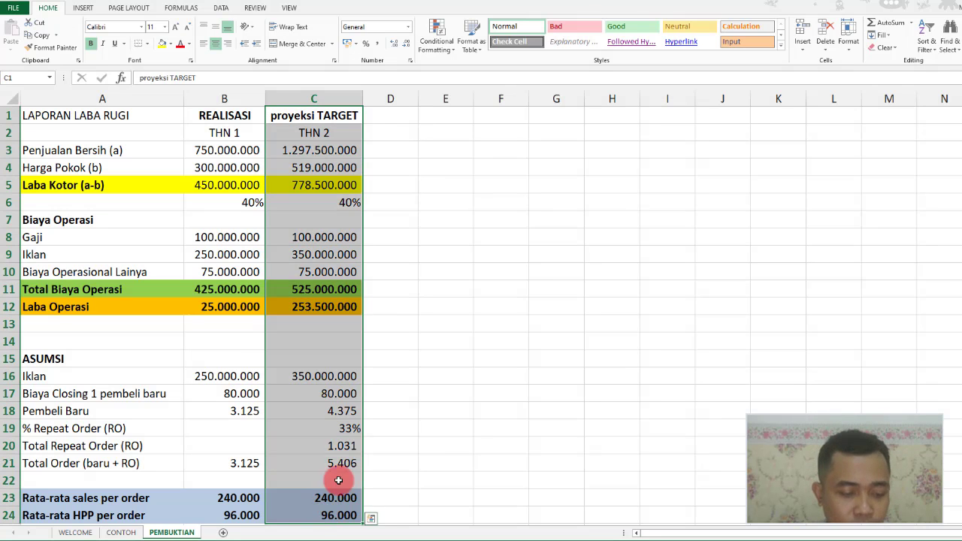
key("ctrl+c")
left_click(404, 113)
key("ctrl+v")
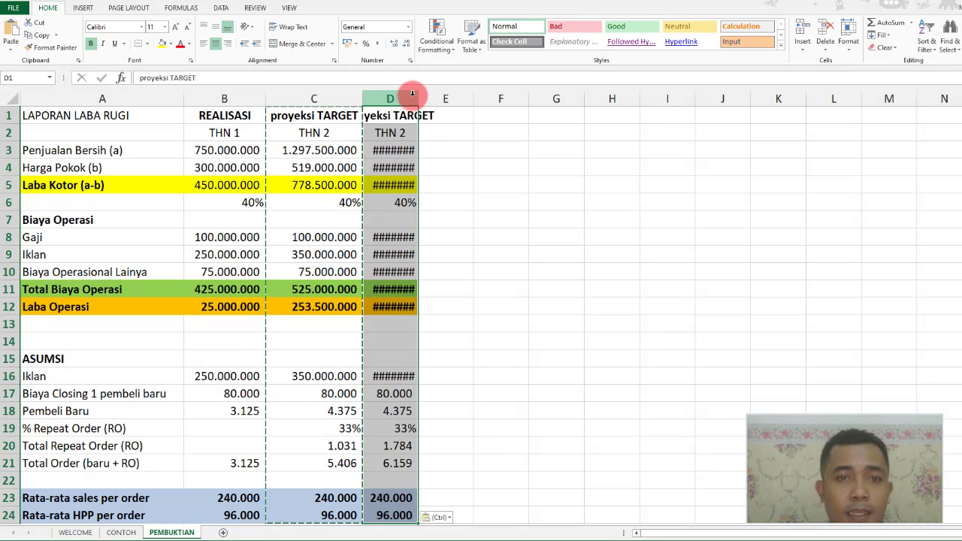
double_click(418, 99)
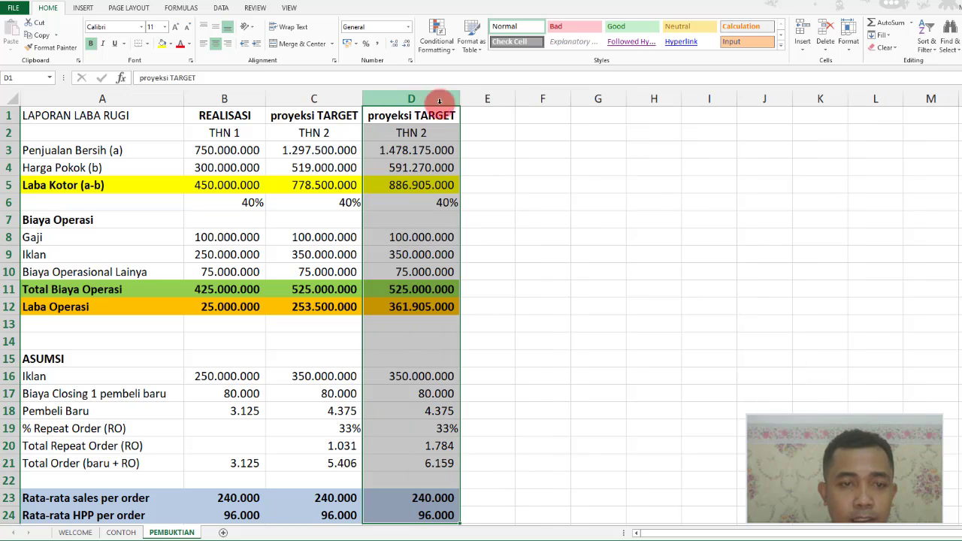
Delete the copied projection column D from the PEMBUKTIAN sheet
left_click(429, 150)
left_click(423, 99)
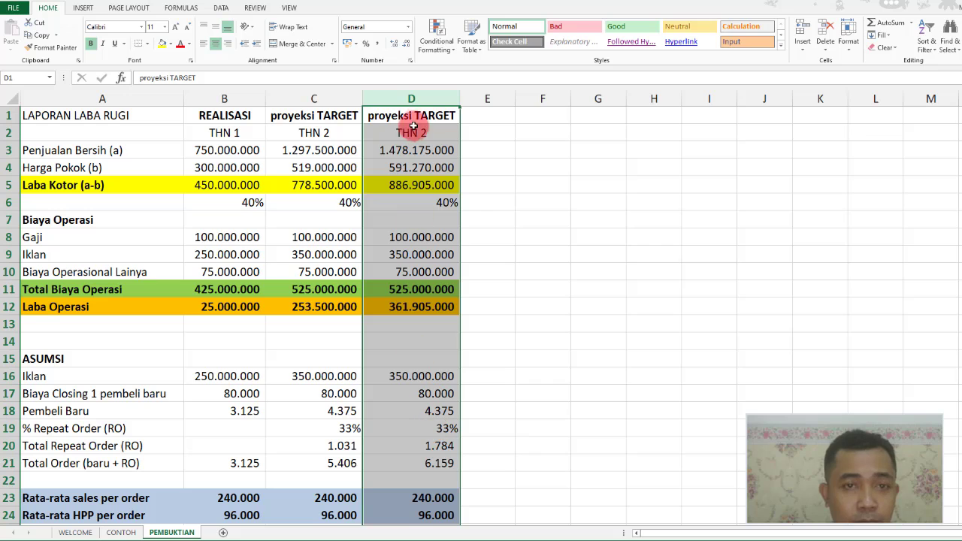
right_click(421, 100)
left_click(451, 189)
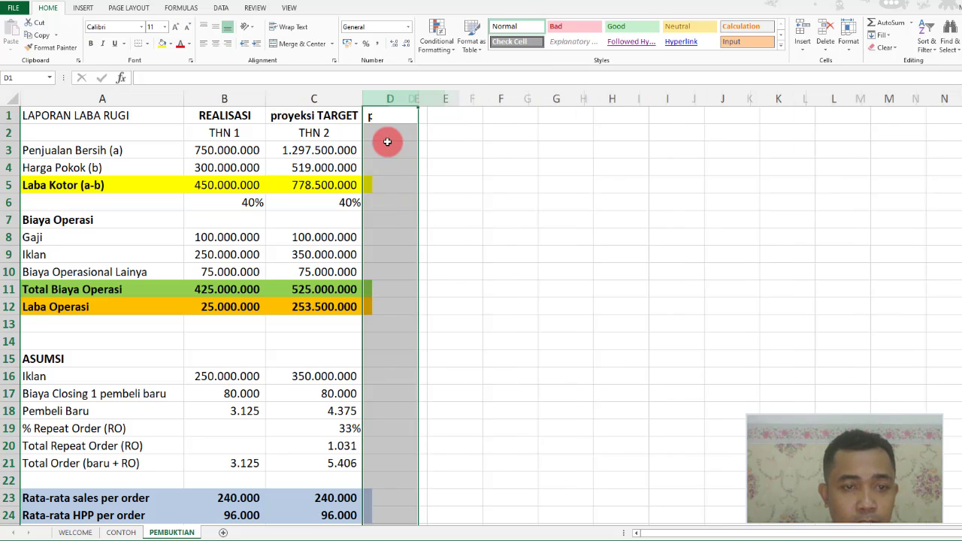
Set the year-two advertising cost in C16 of the PEMBUKTIAN sheet to 425.000.000
left_click(333, 427)
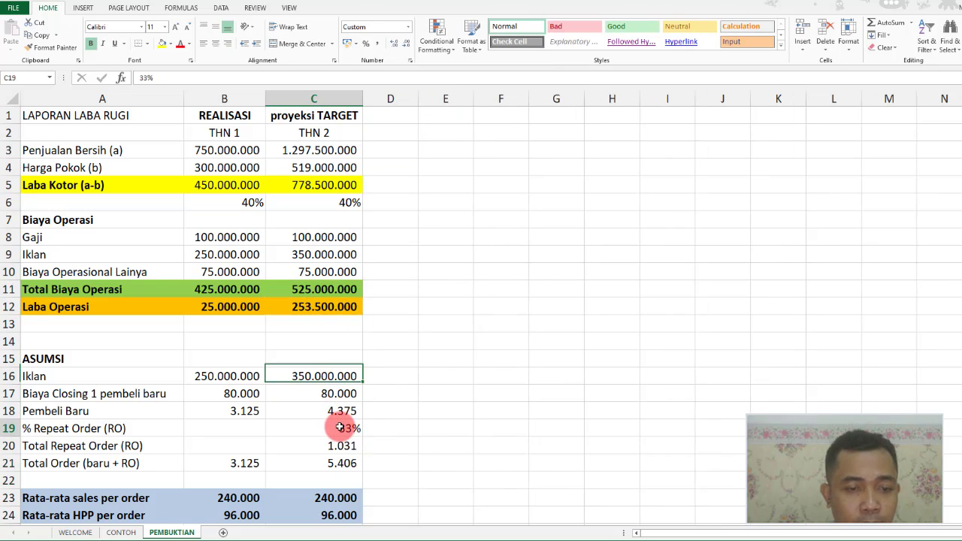
left_click(120, 532)
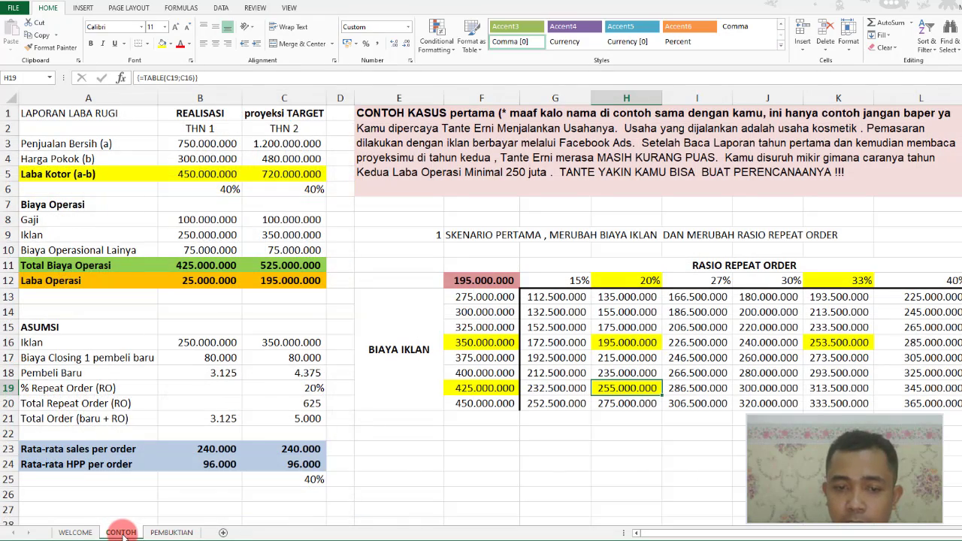
left_click(173, 533)
key("Up")
key("Up")
key("Up")
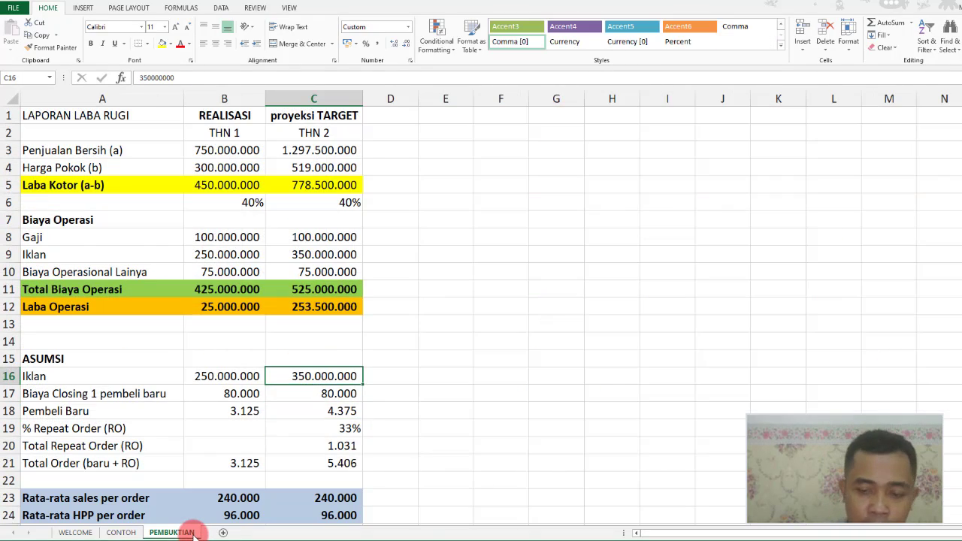
type("42")
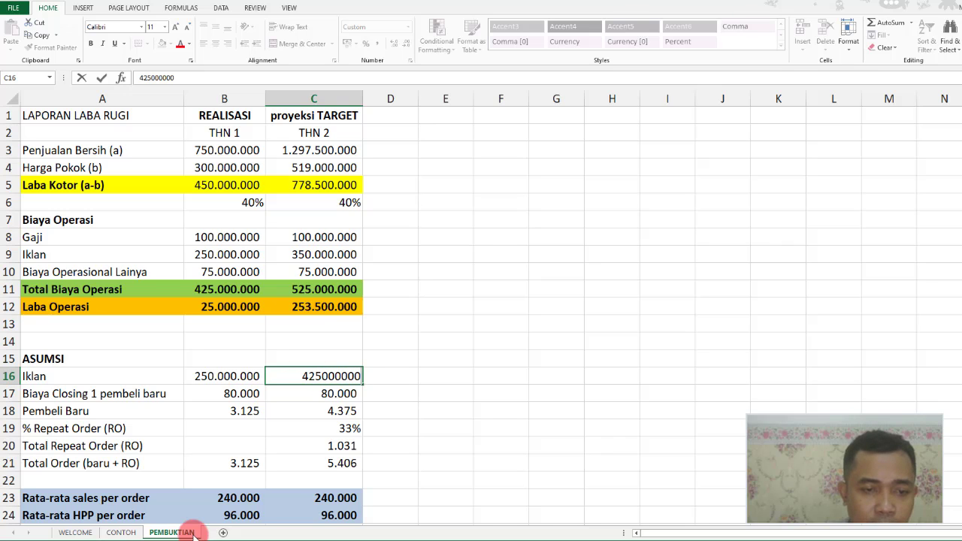
key("Return")
Set the year-two repeat-order percentage in C19 to 20% and check the operating profit in C12
key("Down")
key("Down")
type("20")
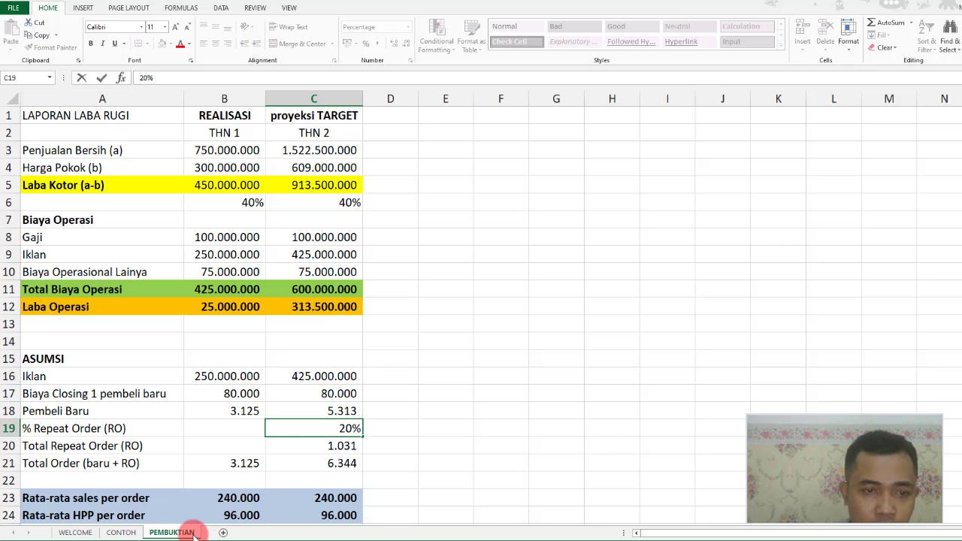
key("Return")
double_click(301, 308)
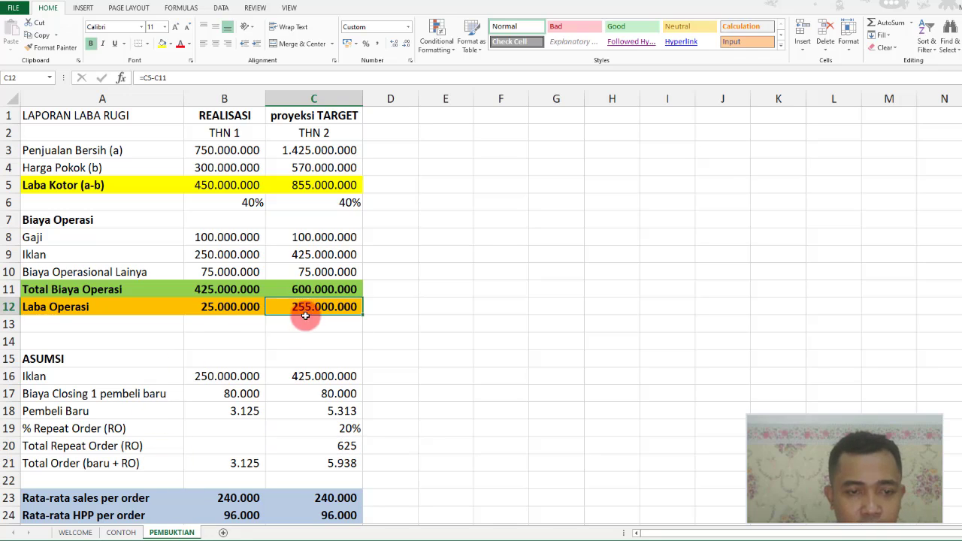
key("Escape")
Review the highlighted advertising costs, repeat-order ratios and operating profits in the first scenario table on the CONTOH sheet
left_click(122, 533)
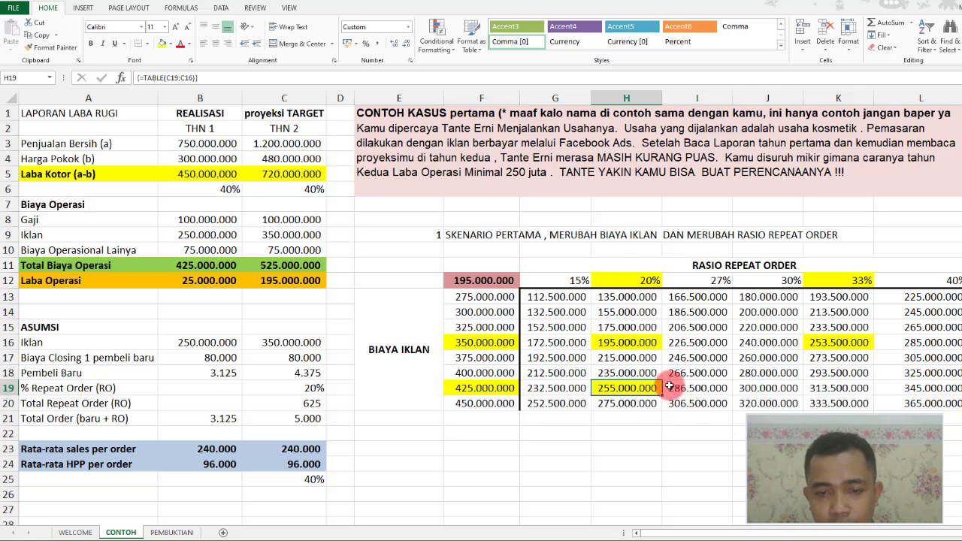
left_click(846, 344)
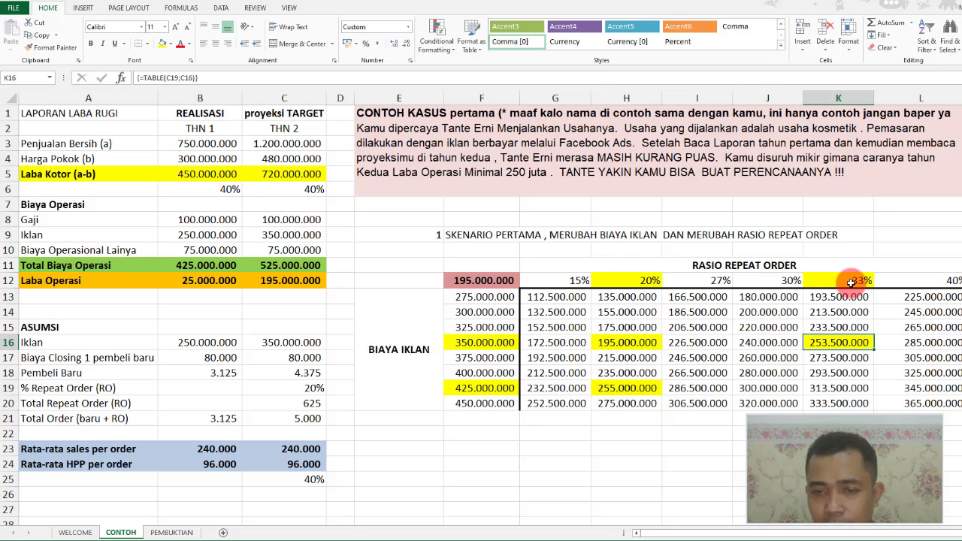
left_click(471, 342)
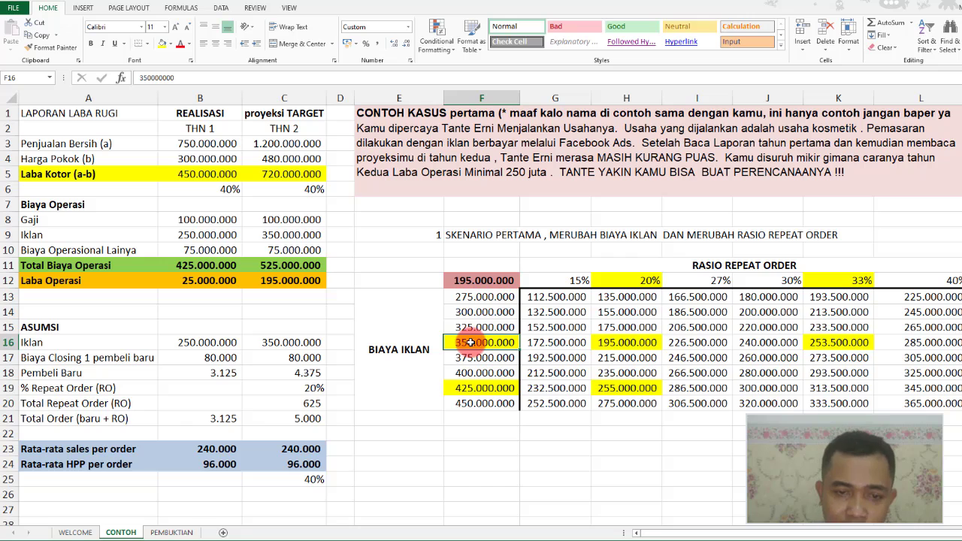
left_click(858, 282)
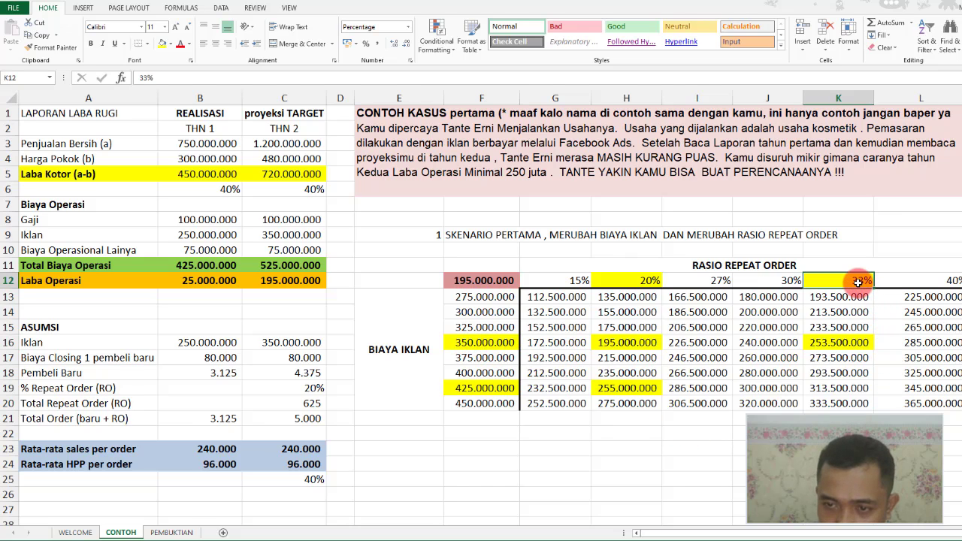
left_click(463, 387)
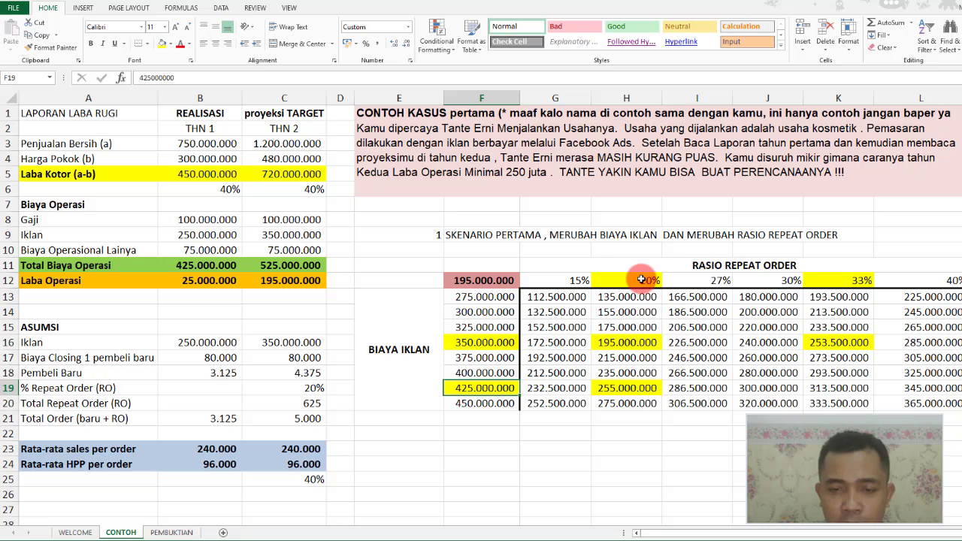
left_click(642, 279)
left_click(638, 386)
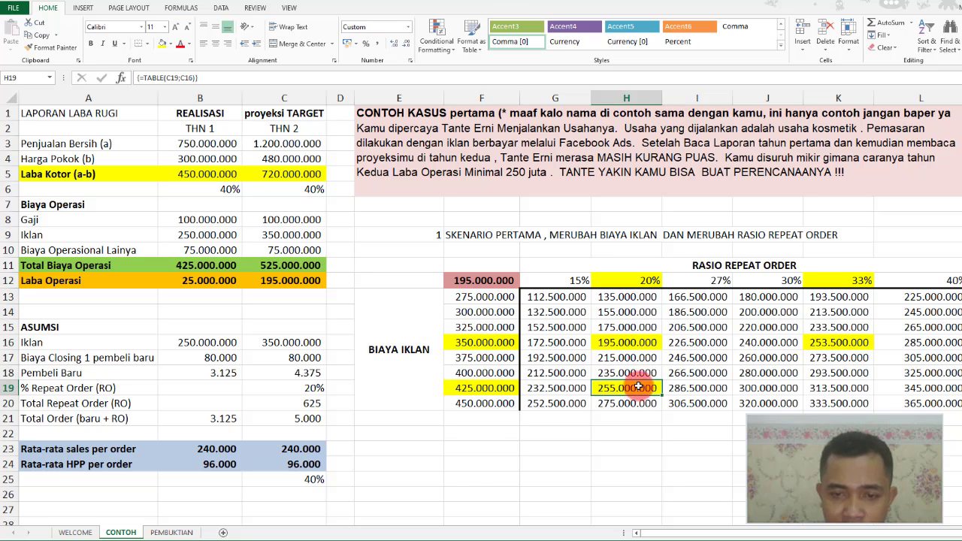
left_click(632, 344)
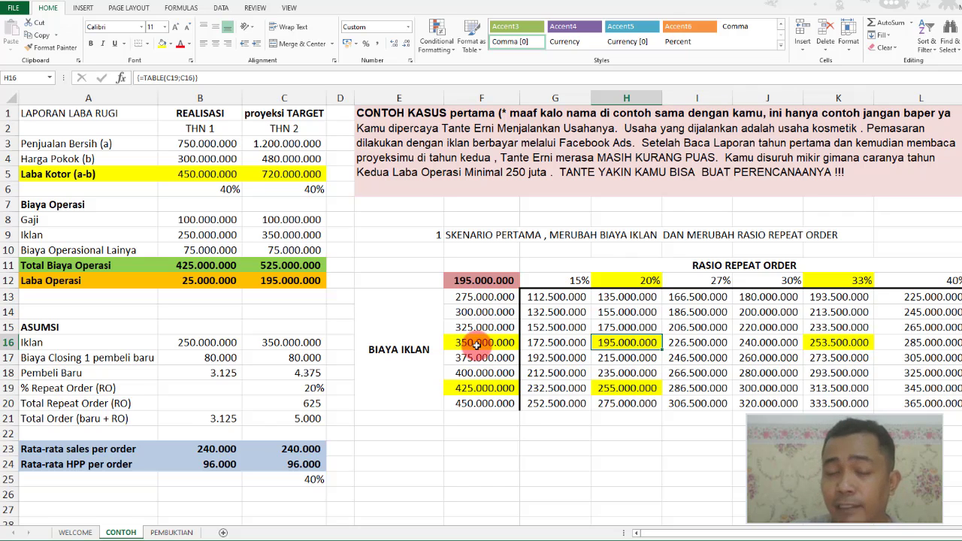
left_click(471, 236)
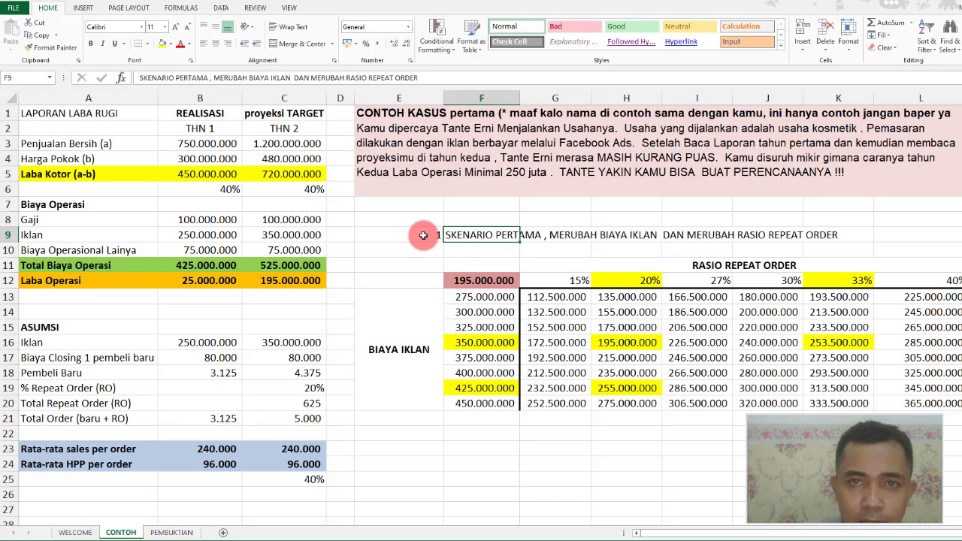
mouse_move(423, 235)
left_mouse_down()
mouse_move(873, 281)
mouse_move(871, 295)
left_mouse_up()
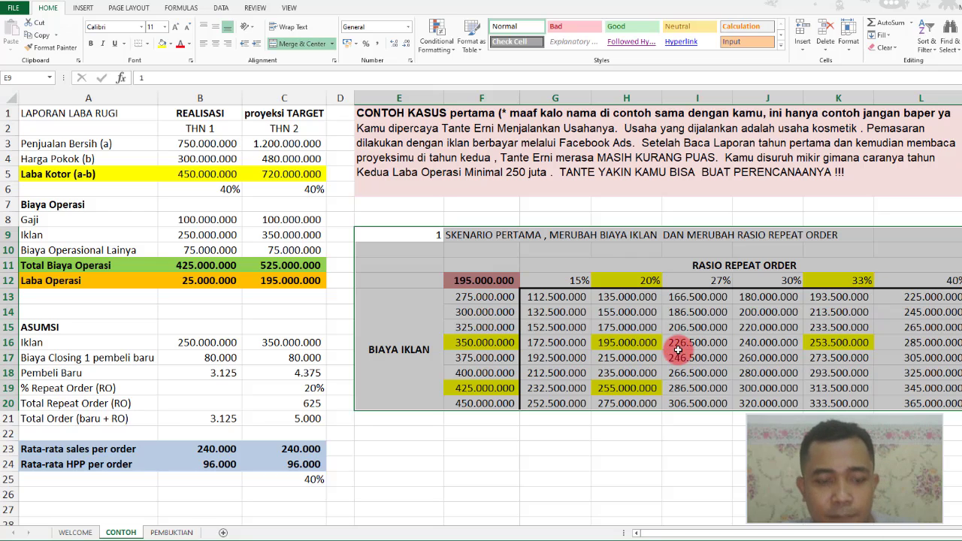
key("ctrl+c")
scroll(423, 412, "down", 1)
left_click(423, 411)
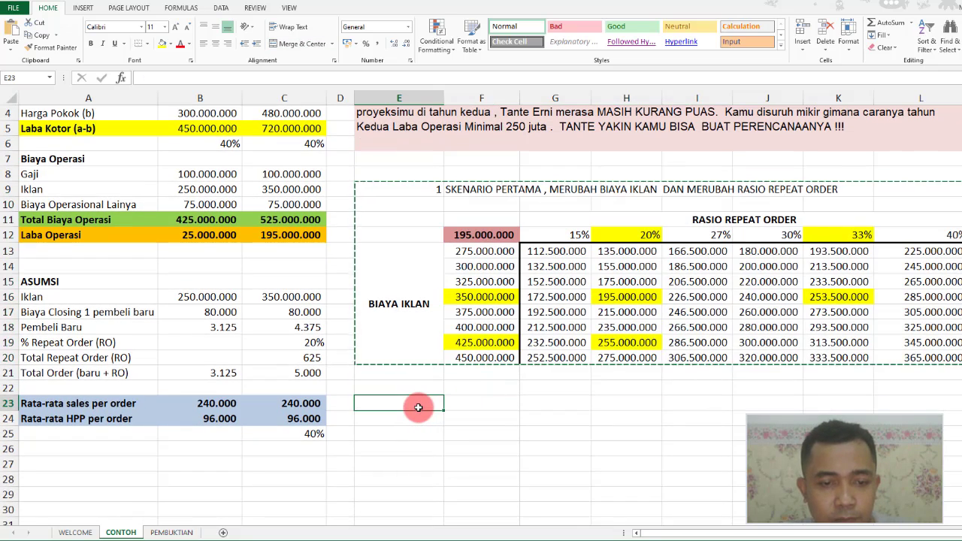
key("Escape")
Copy the whole first scenario block, from its heading in row 9 through row 20, to E24
mouse_move(423, 192)
left_mouse_down()
mouse_move(764, 323)
mouse_move(746, 324)
left_mouse_up()
key("ctrl+c")
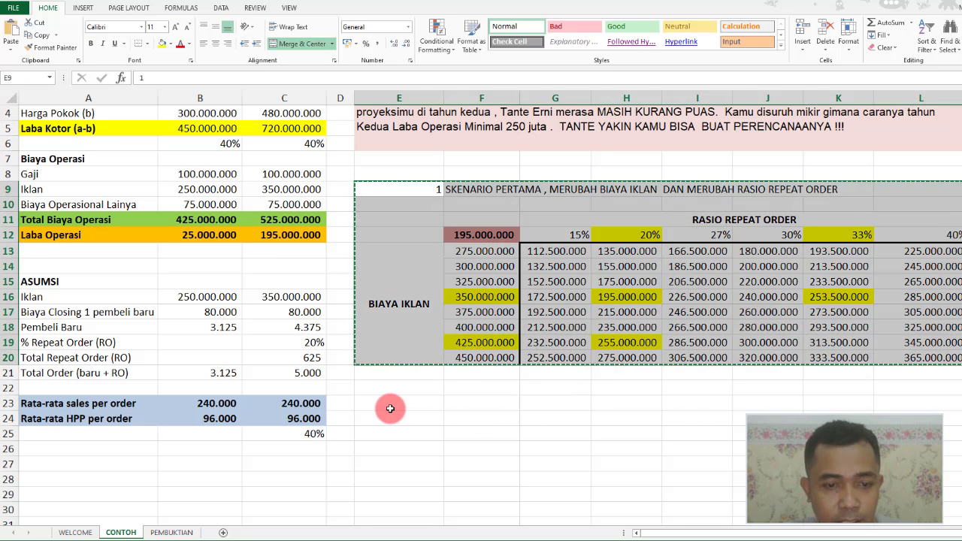
left_click(394, 416)
key("ctrl+v")
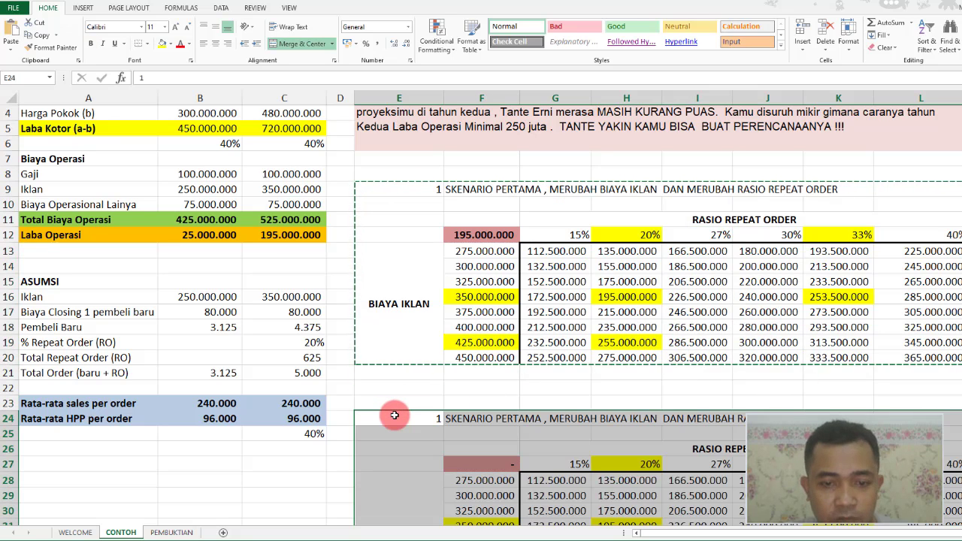
key("Escape")
scroll(455, 419, "down", 2)
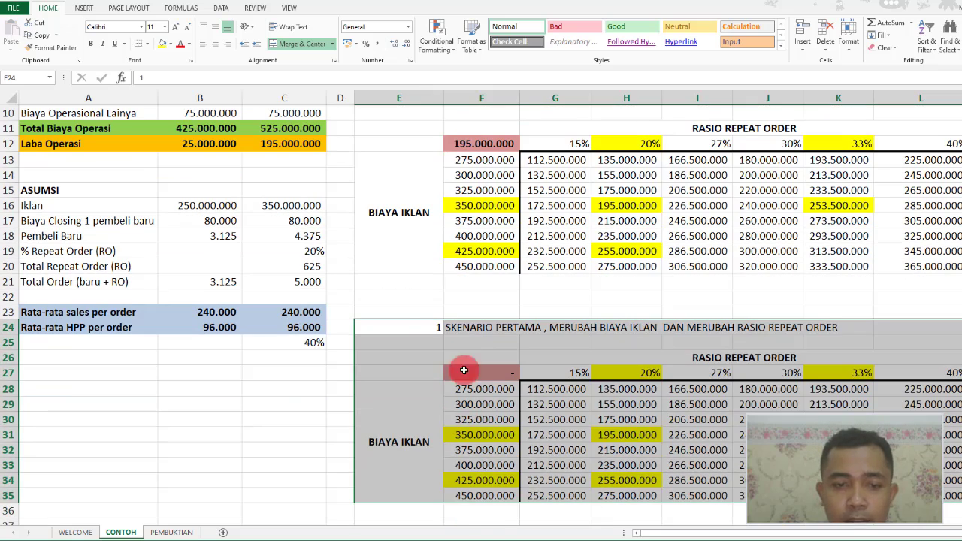
Number the copied scenario block 2 in E24
left_click(432, 328)
type("2")
key("Right")
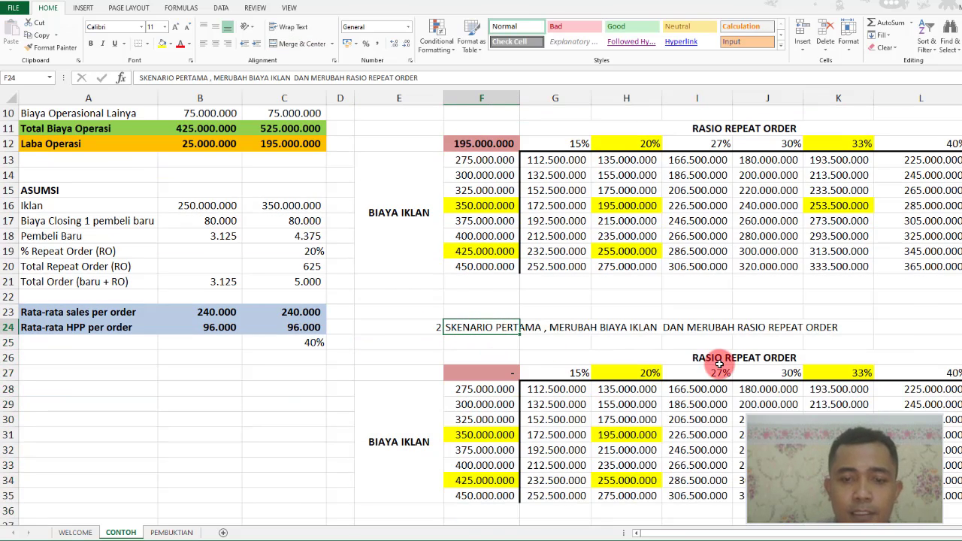
Change the copied scenario's title in F24 to "SKENARIO PERTAMA , MERUBAH HARGA POKOK DAN BIAYA IKLAN"
key("Right")
key("Left")
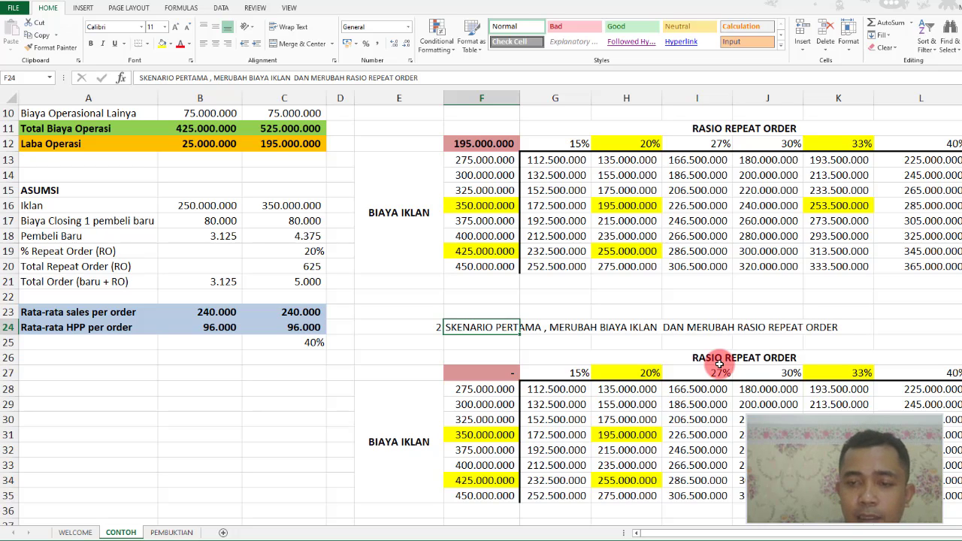
key("F2")
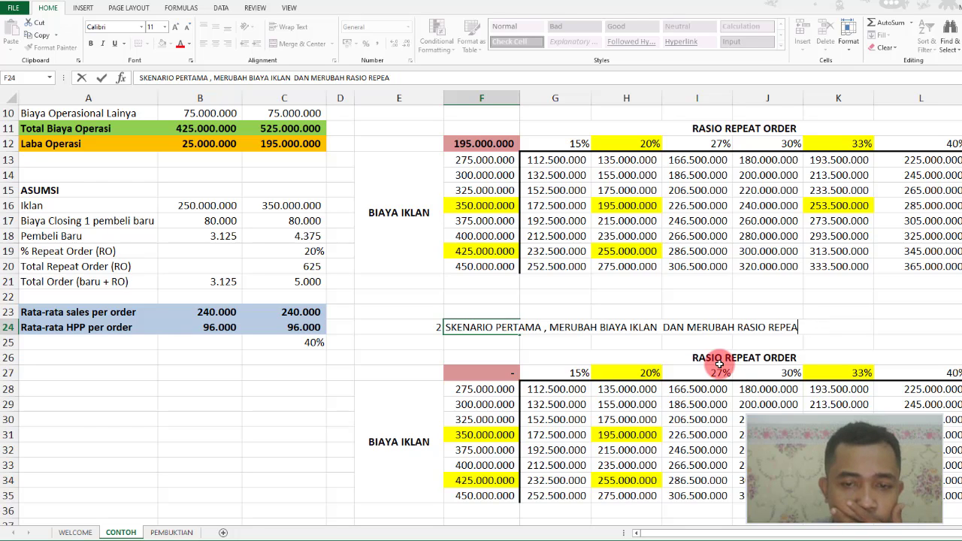
key("BackSpace")
key("BackSpace")
key("BackSpace")
key("BackSpace")
key("BackSpace")
key("BackSpace")
key("BackSpace")
key("BackSpace")
key("BackSpace")
key("BackSpace")
key("BackSpace")
key("BackSpace")
key("BackSpace")
key("BackSpace")
key("BackSpace")
key("BackSpace")
key("BackSpace")
key("BackSpace")
key("BackSpace")
key("BackSpace")
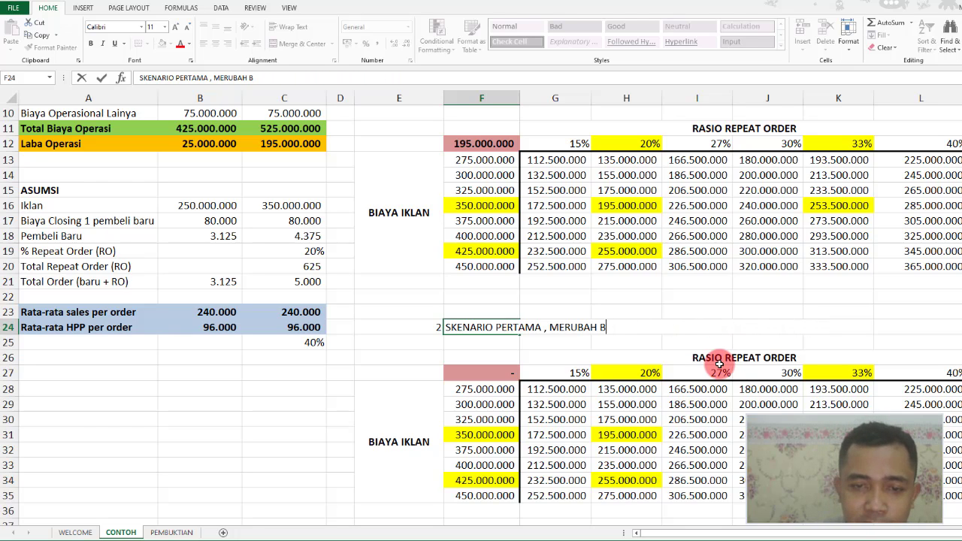
type("HAR")
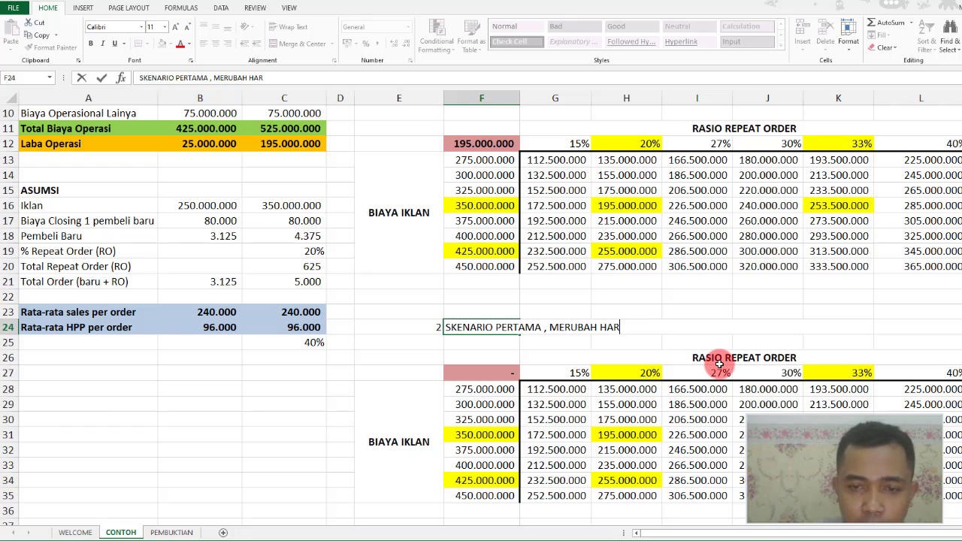
type("GA POKO DAN BIAYA IKLAN")
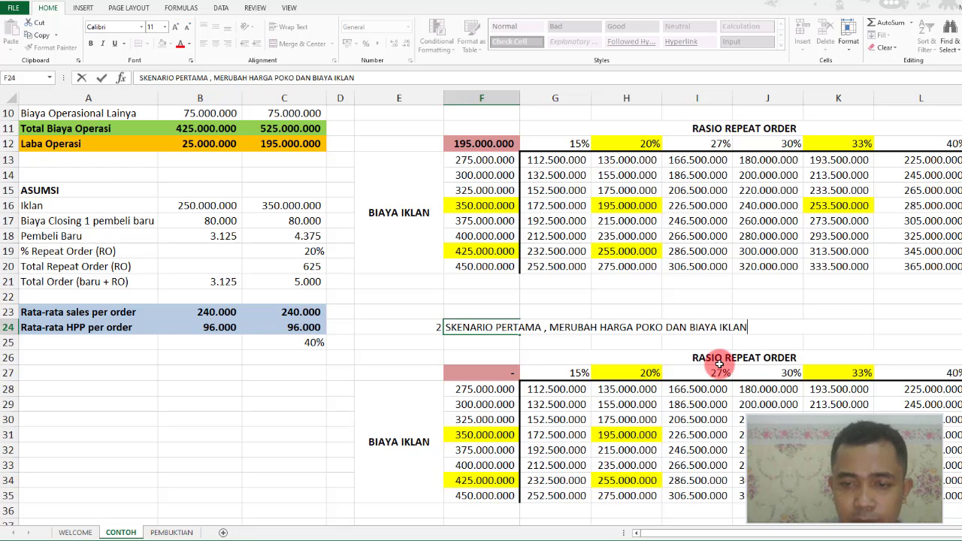
key("Return")
key("Up")
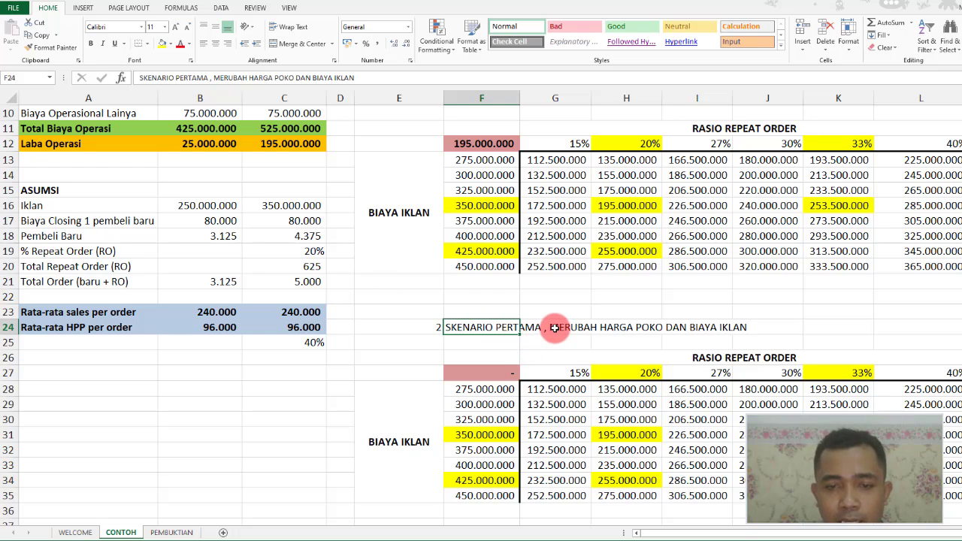
key("F2")
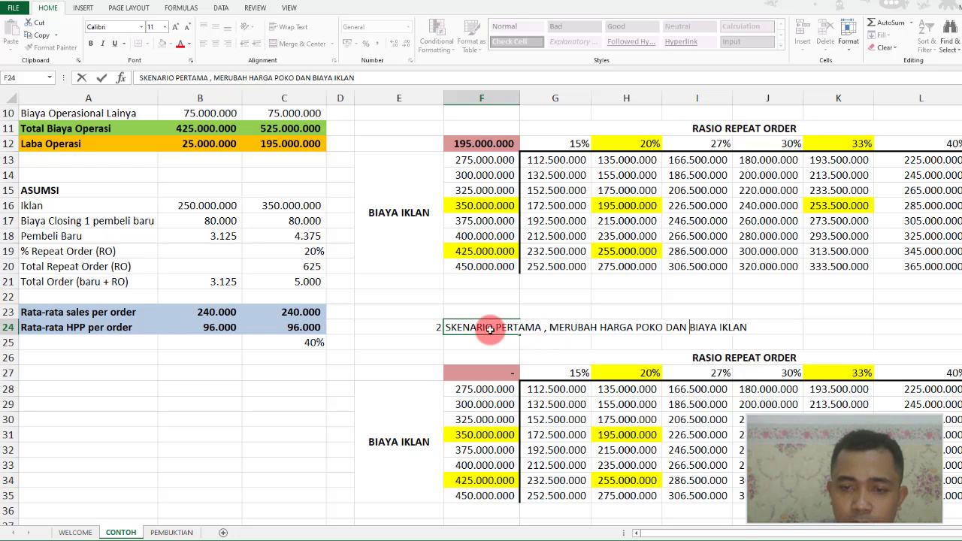
type("K")
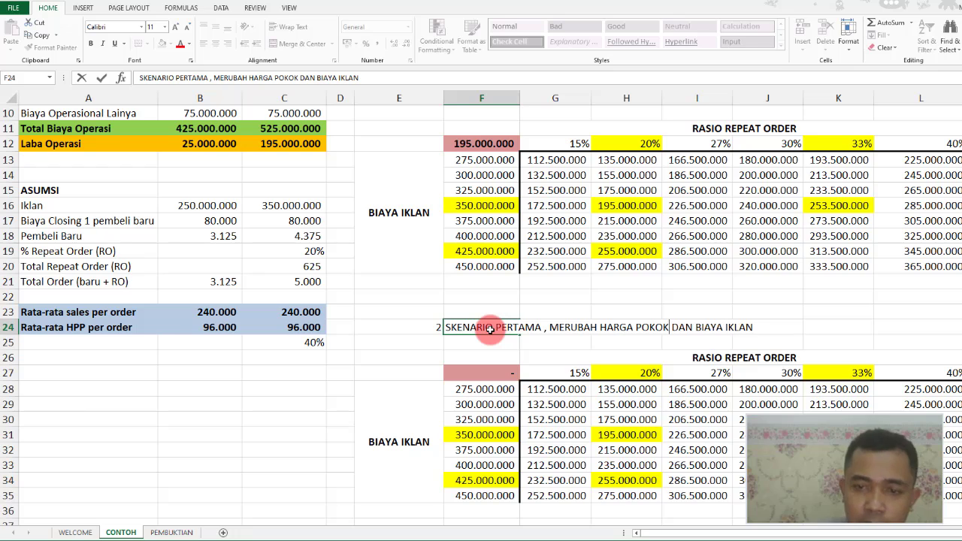
left_click(580, 373)
Replace the column heading in G26 of the second scenario table with HARGA POKOK
left_click(679, 357)
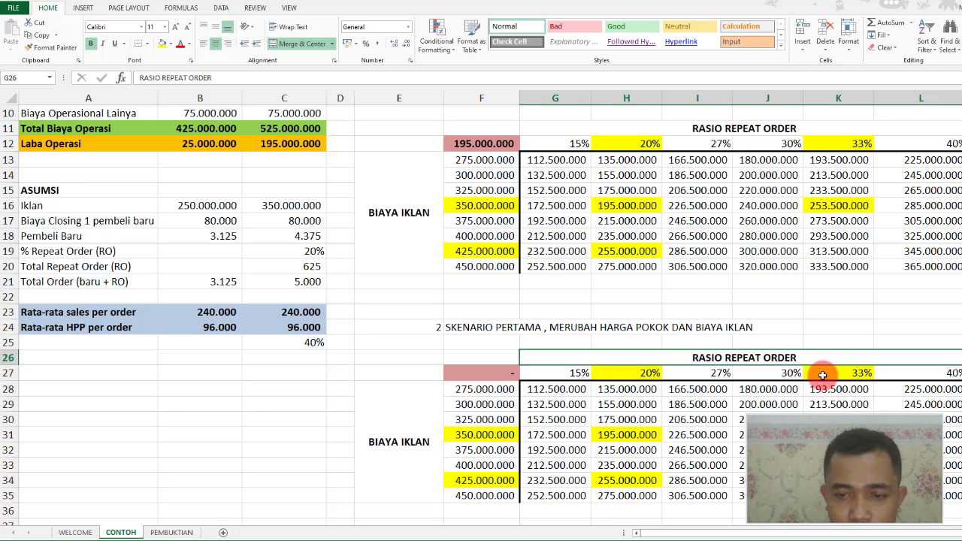
type("HARGA P")
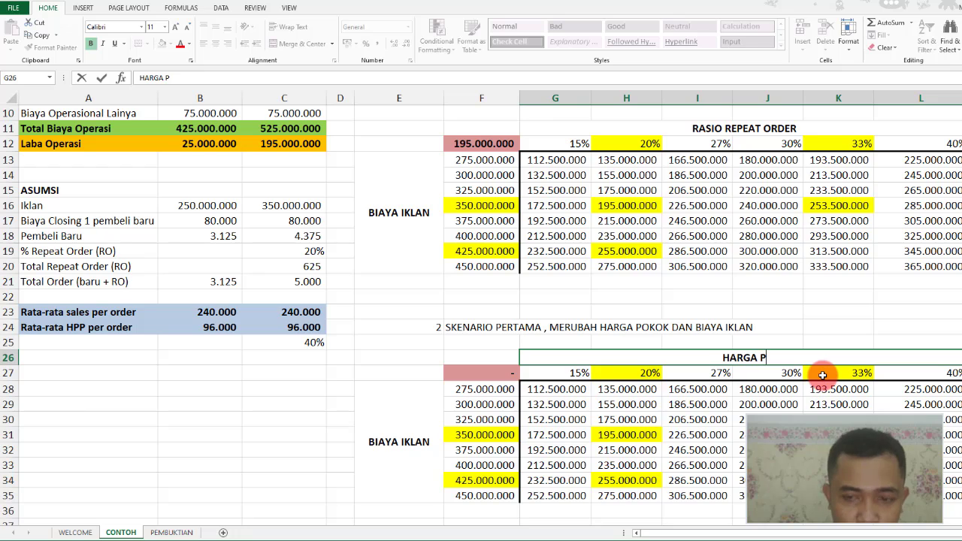
type("OKOK")
key("Return")
Link the second table's corner cell F27 to the year-two operating profit in C12
key("Left")
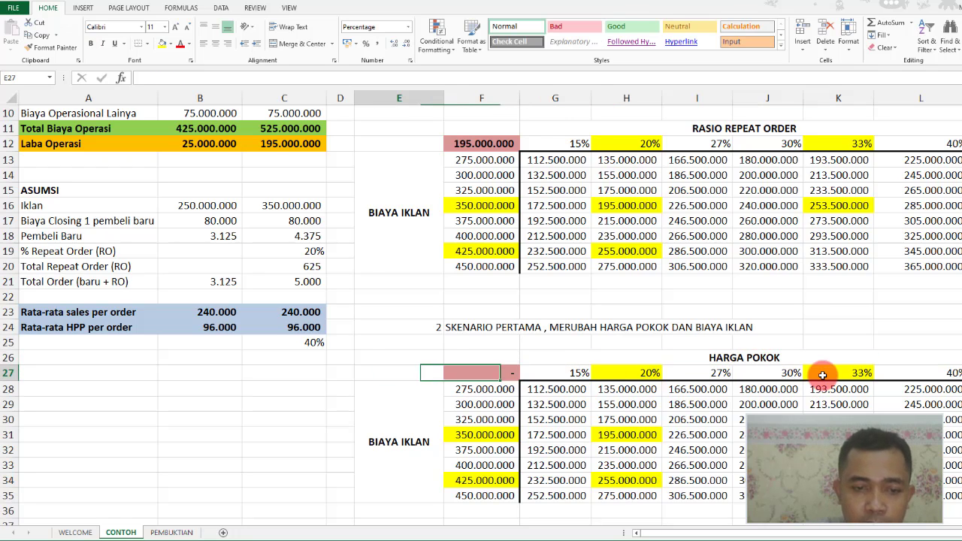
key("Right")
key("Right")
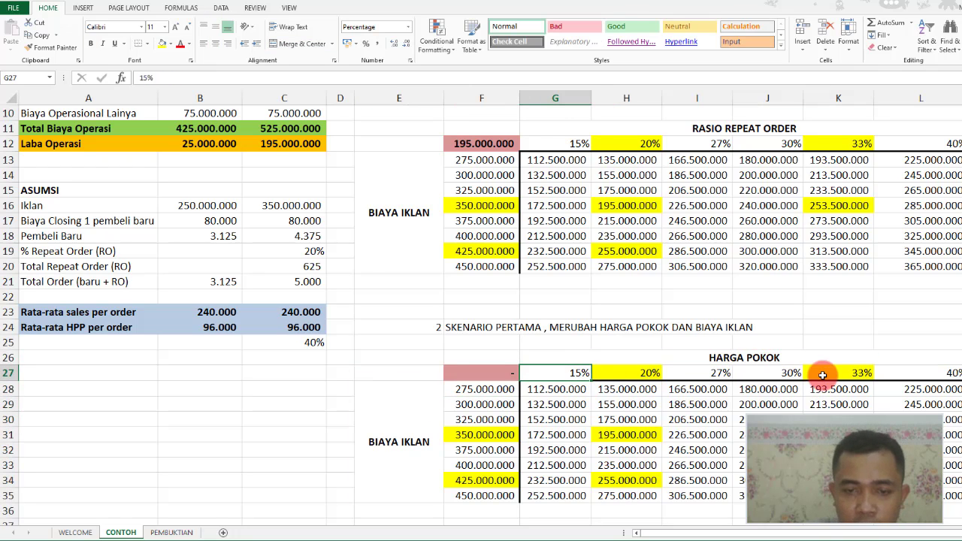
key("Left")
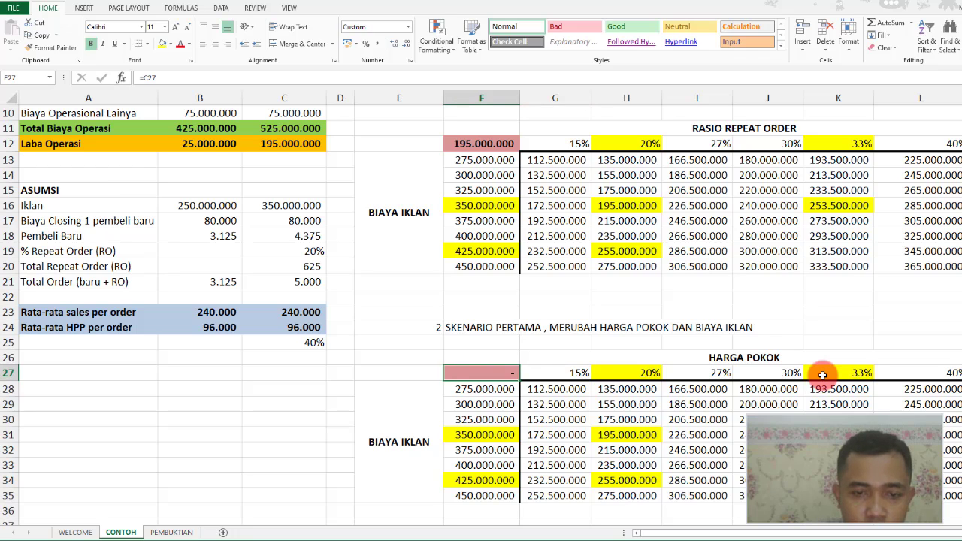
type("=")
key("Left")
key("Left")
key("Left")
key("Up")
key("Up")
key("Up")
key("Up")
key("Up")
key("Up")
key("Up")
key("Up")
key("Up")
key("Up")
key("Up")
key("Up")
key("Up")
key("Up")
key("Up")
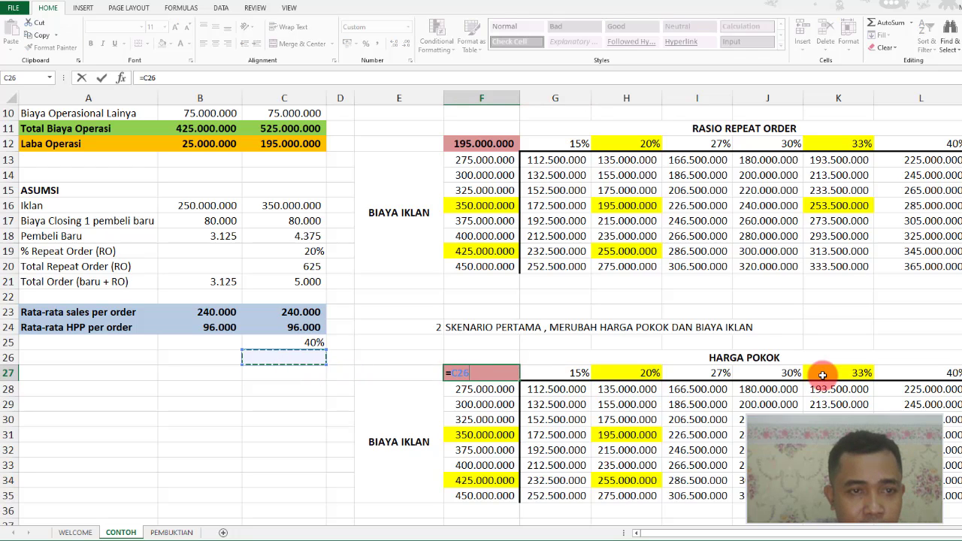
key("Return")
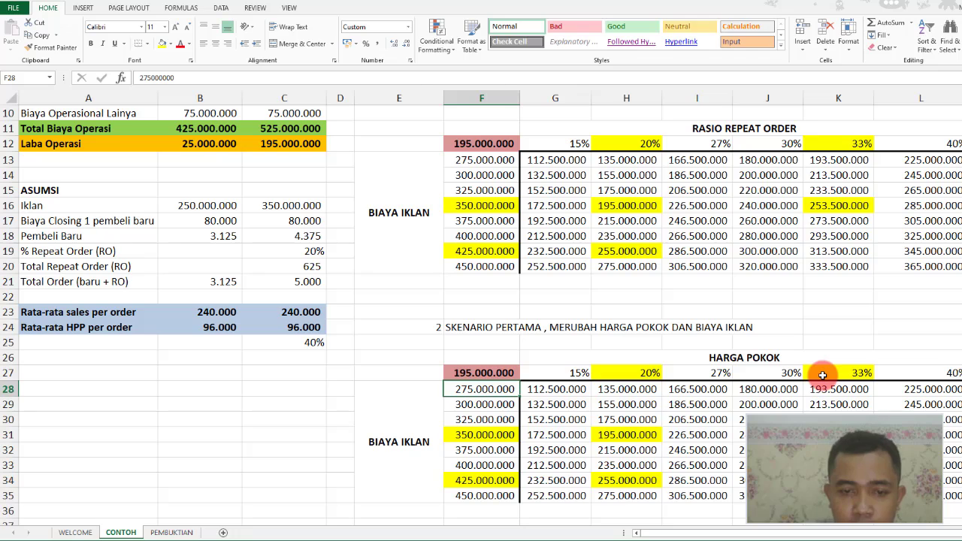
Enter 96000 in I27 as a cost-price value in the second scenario table
key("Right")
key("Up")
key("Right")
key("Right")
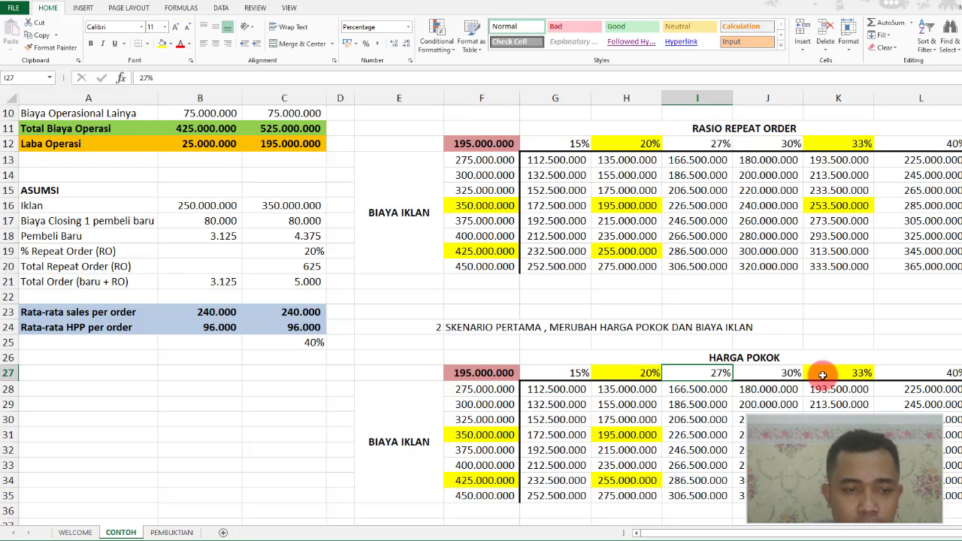
key("Left")
key("Right")
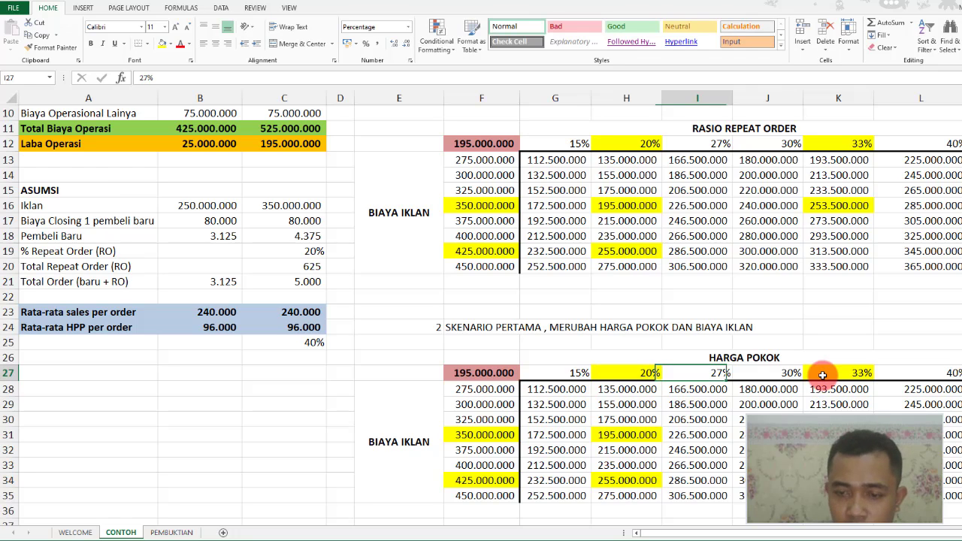
type("96000")
key("Left")
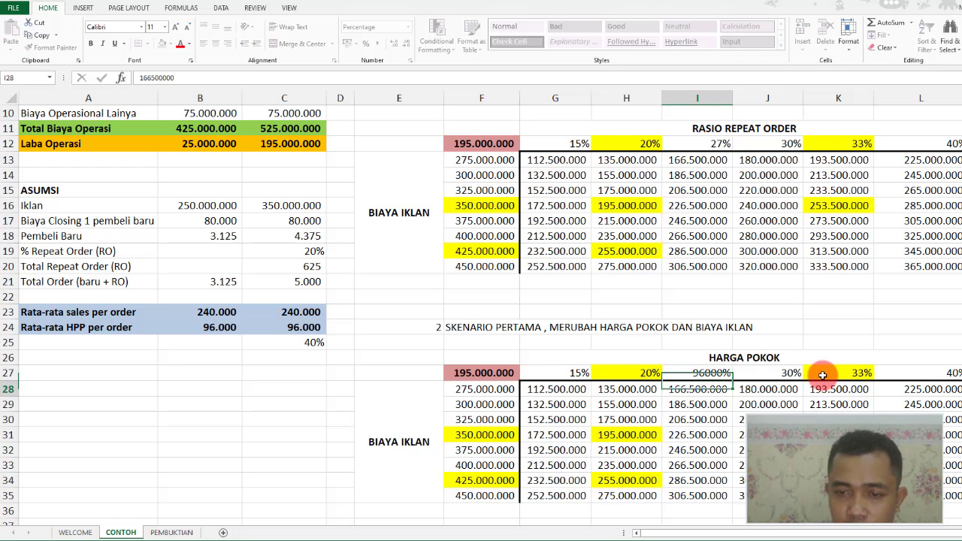
Format the cost-price row G27:L27 with the comma number style and no decimals
key("Left")
key("shift+Right")
key("shift+Right")
key("shift+Right")
key("shift+Right")
key("shift+Right")
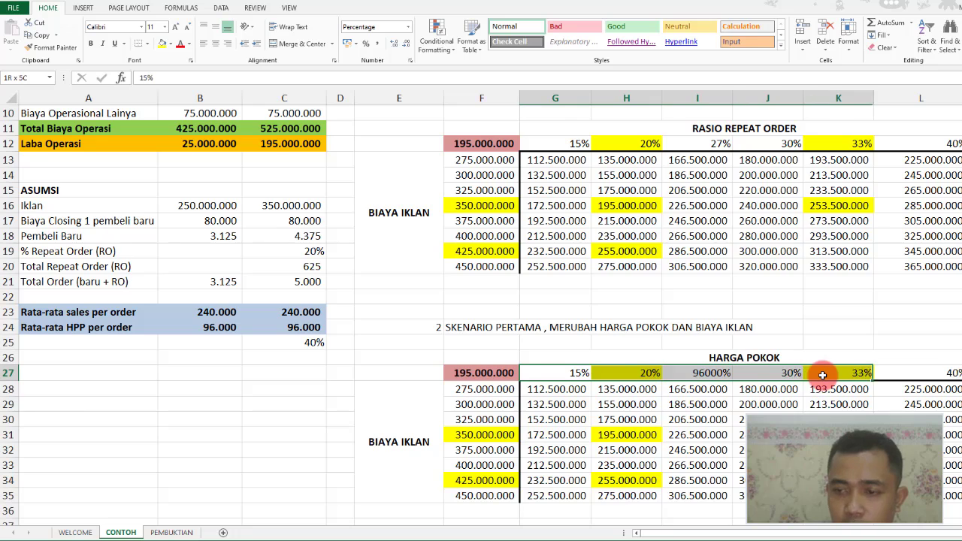
left_click(378, 44)
Correct the cost price in I27 to 96000
left_click(564, 372)
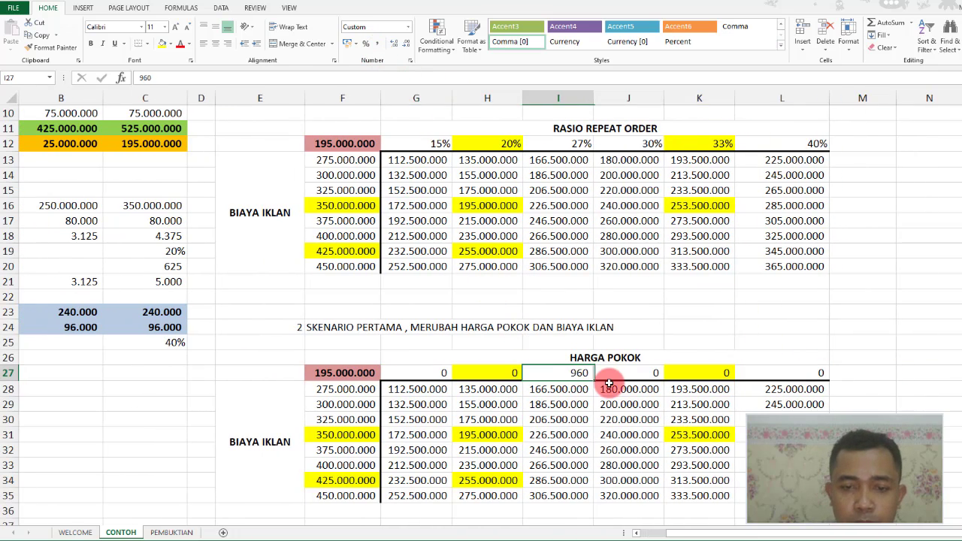
key("F2")
type("000")
key("Return")
key("Up")
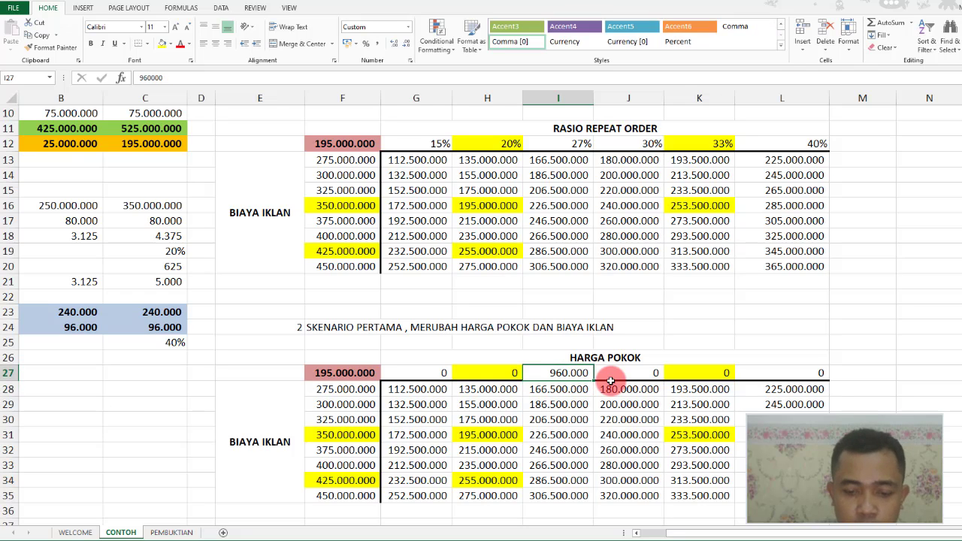
key("F2")
key("BackSpace")
key("Return")
key("Up")
Remove the yellow fill from the cost-price row G27:L27
key("Left")
key("Left")
key("shift+Right")
key("shift+Right")
key("shift+Right")
key("shift+Right")
key("shift+Right")
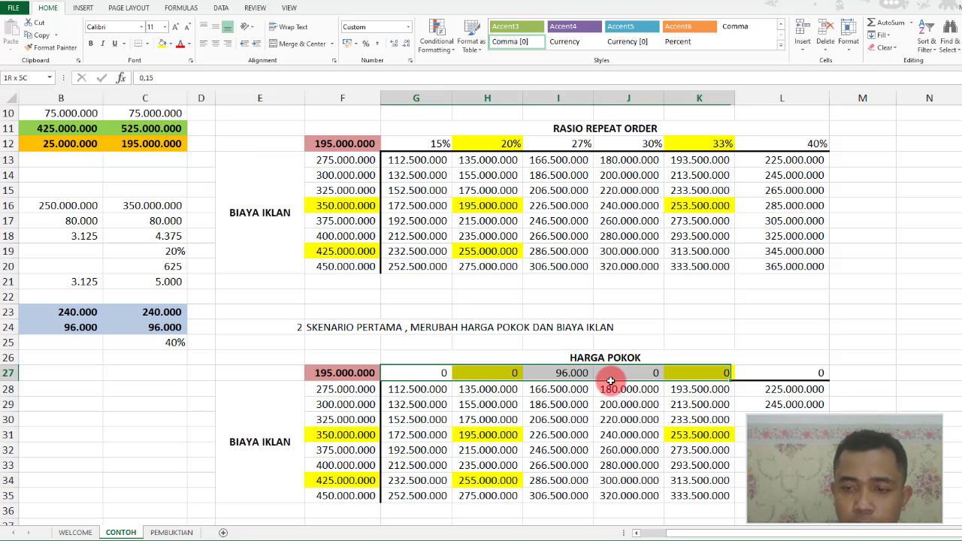
left_click(170, 44)
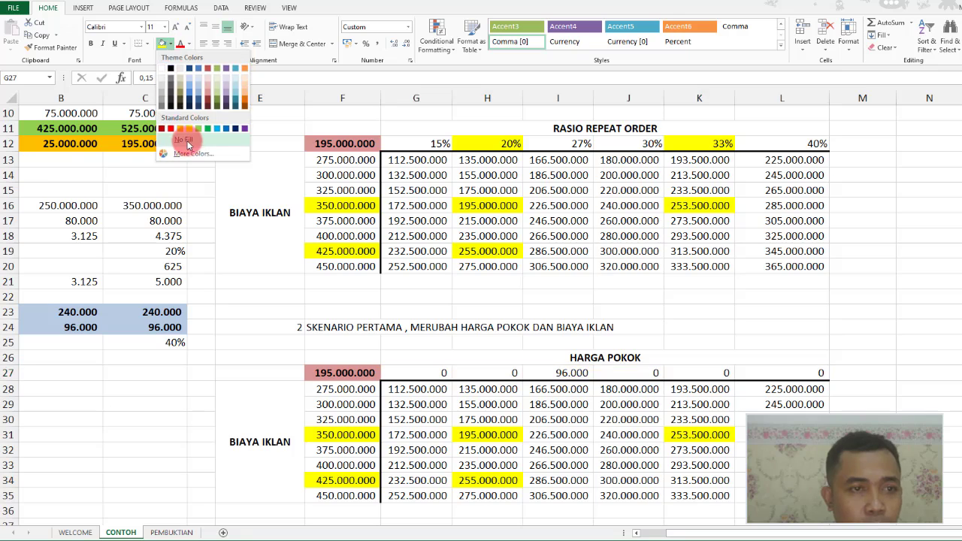
left_click(190, 134)
Clear the yellow highlighting from the second table's ad costs and results in F28:L35
left_click(331, 389)
left_click_drag(434, 436, 797, 497)
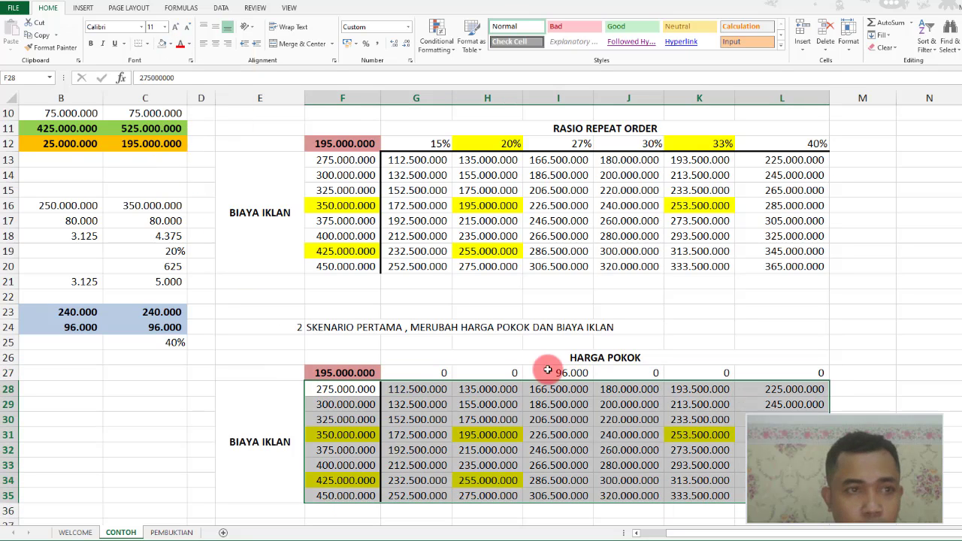
left_click(160, 45)
Enter cost prices of 90000 in H27 and 85000 in G27
left_click(498, 372)
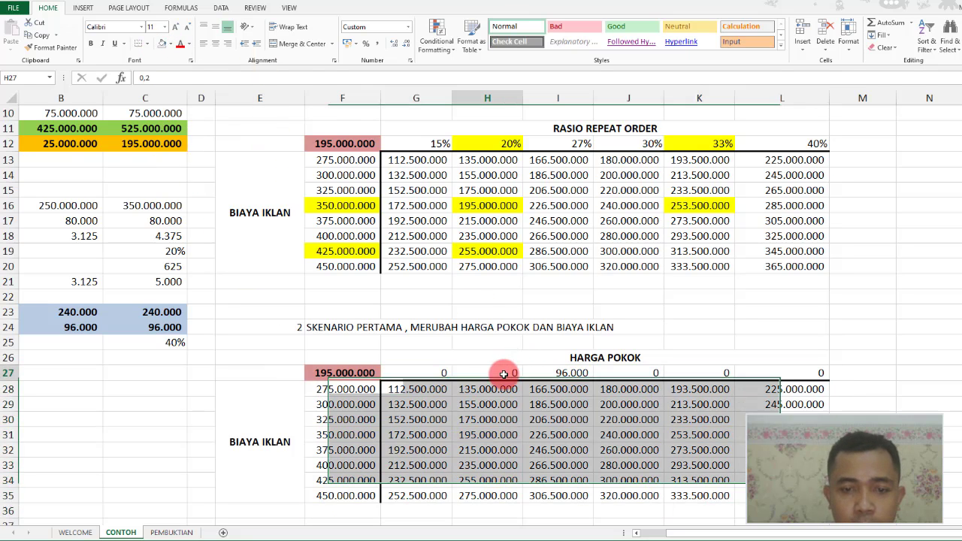
type("90.000")
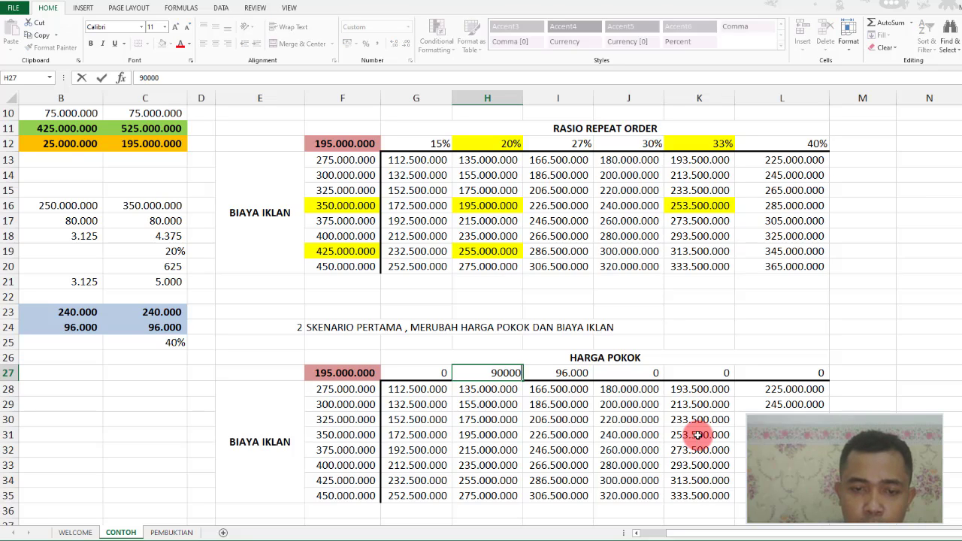
key("Left")
type("850")
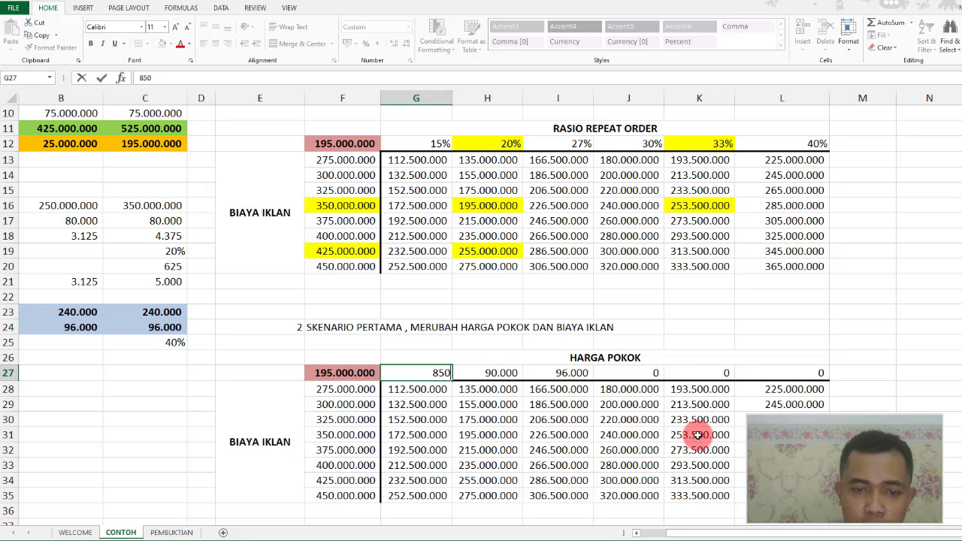
type("000")
key("Return")
key("Up")
key("F2")
key("BackSpace")
key("Return")
key("Up")
Enter a cost price of 100000 in J27
key("Right")
key("Right")
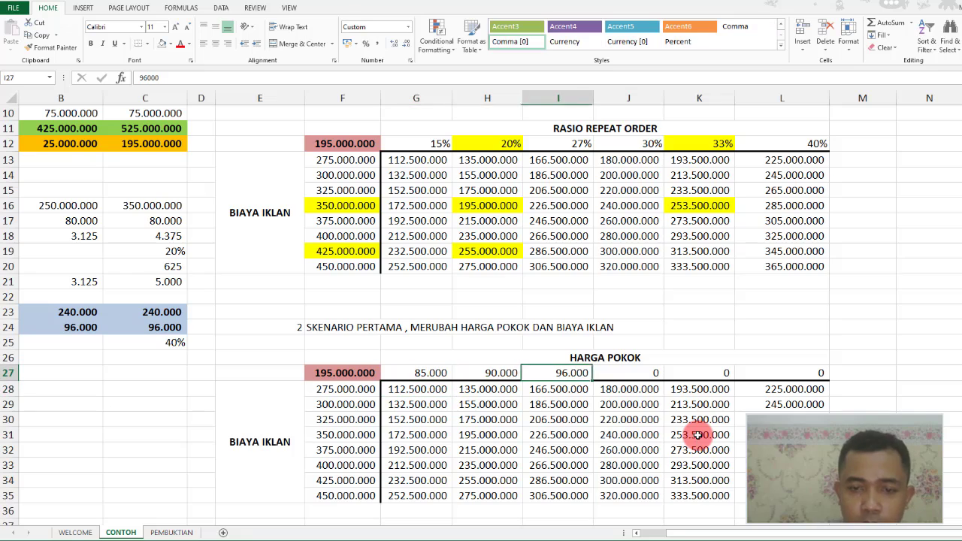
key("Right")
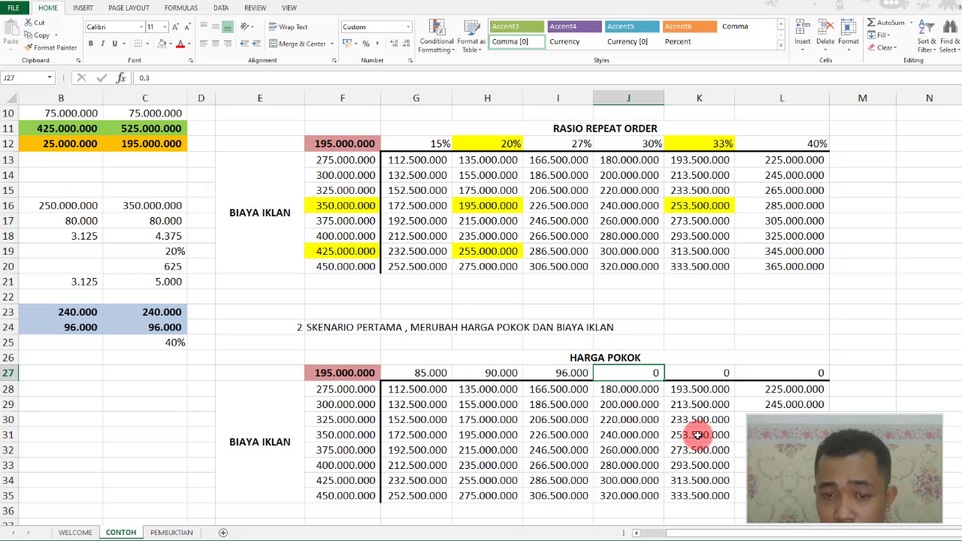
type("100.000")
key("Right")
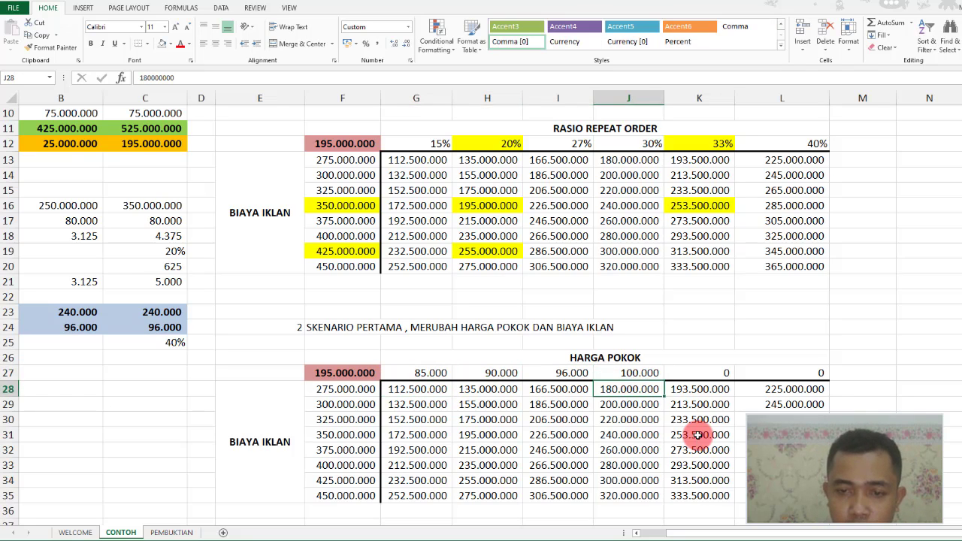
Copy the 96.000 cost price from I27 into K27
key("Left")
key("Left")
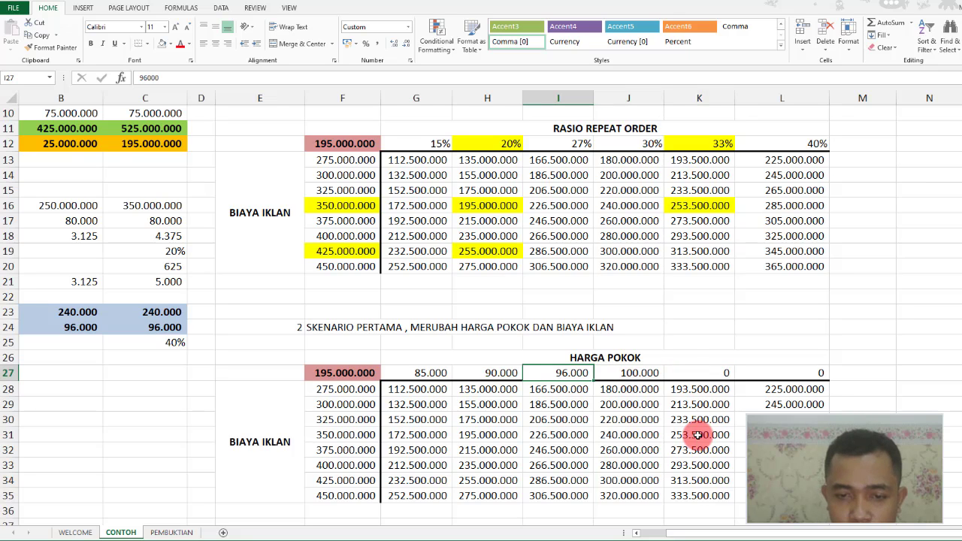
key("ctrl+c")
key("Right")
key("Right")
key("ctrl+v")
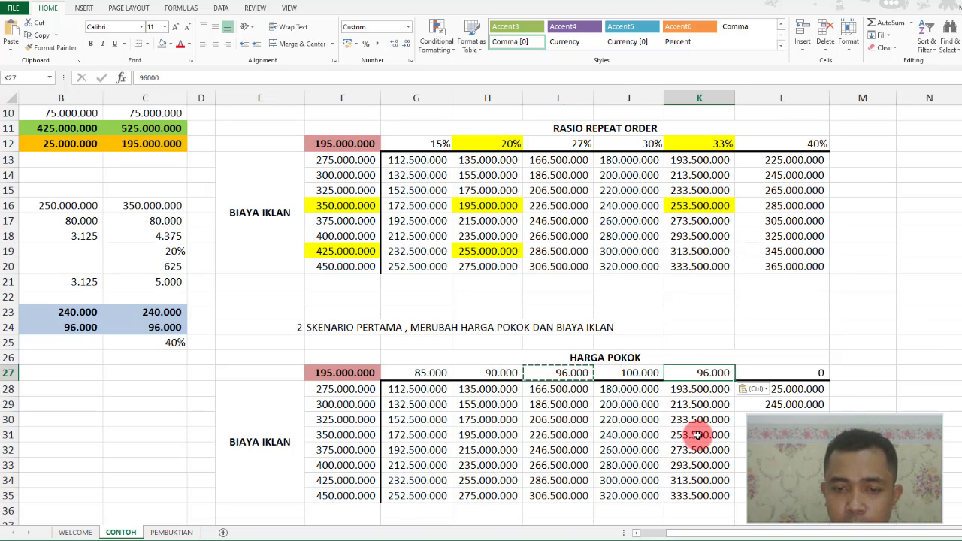
Set the cost prices to 90000 in J27 and 85000 in I27
key("Escape")
key("Left")
type("90000")
key("Return")
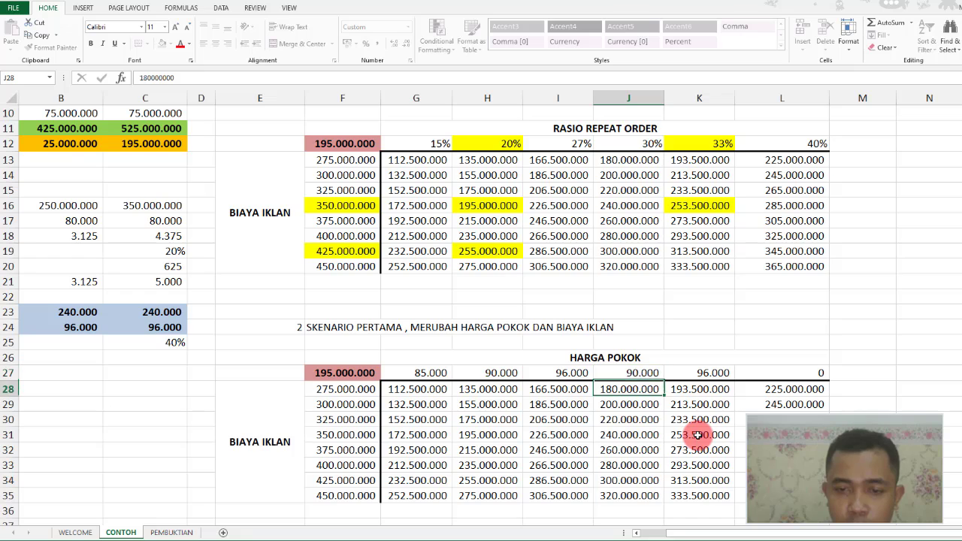
key("Up")
key("Left")
type("85")
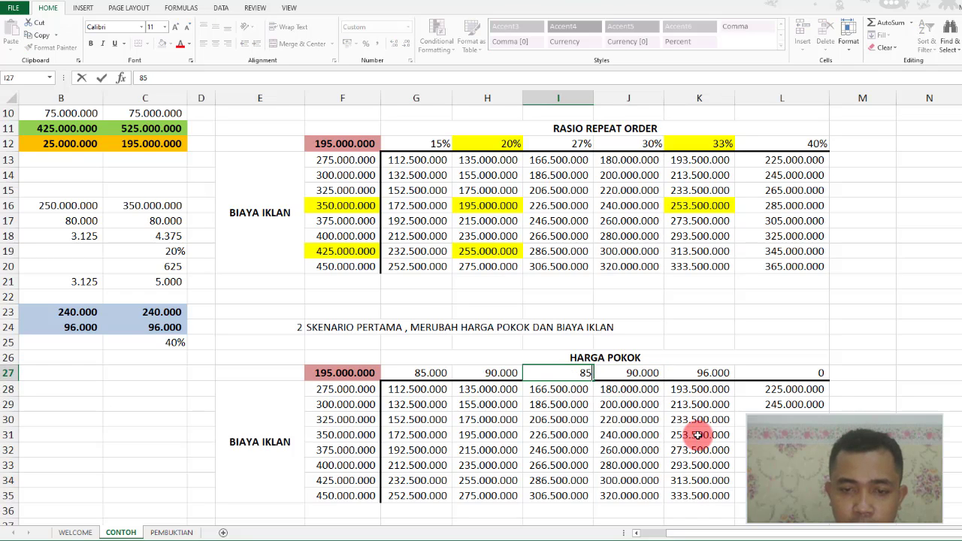
type(".000")
key("Left")
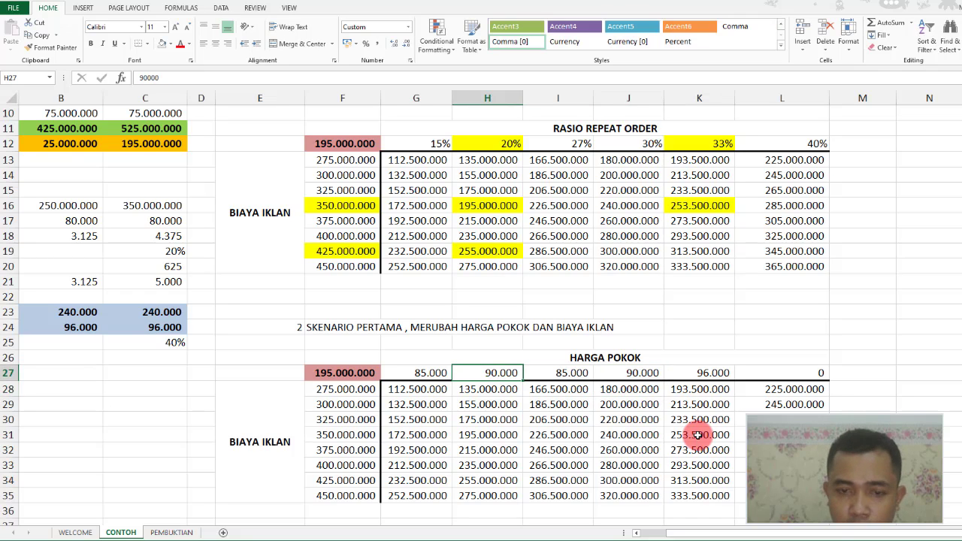
Set the cost prices to 80000 in H27 and 75000 in G27
type("800")
key("Return")
key("Up")
key("F2")
key("BackSpace")
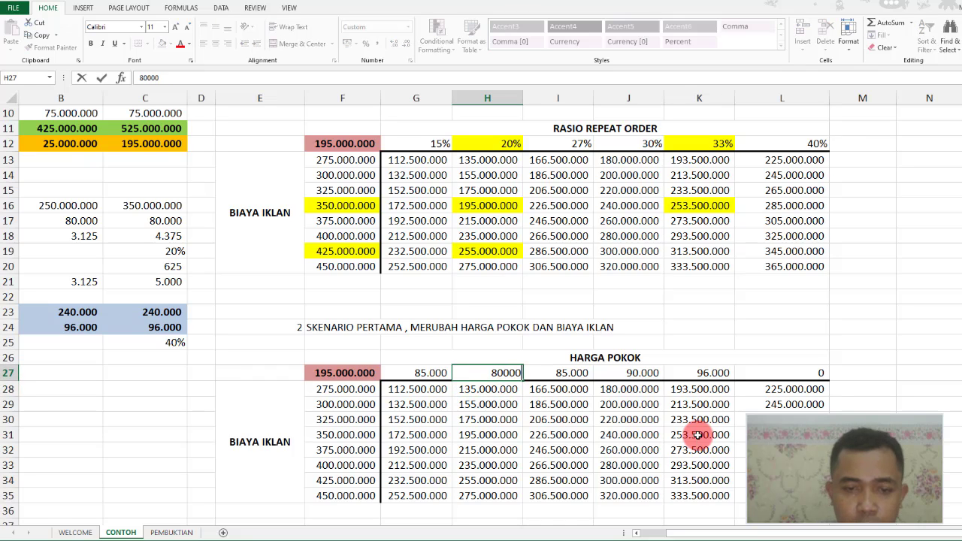
key("Return")
key("Up")
key("Left")
key("F2")
type("75000")
key("Return")
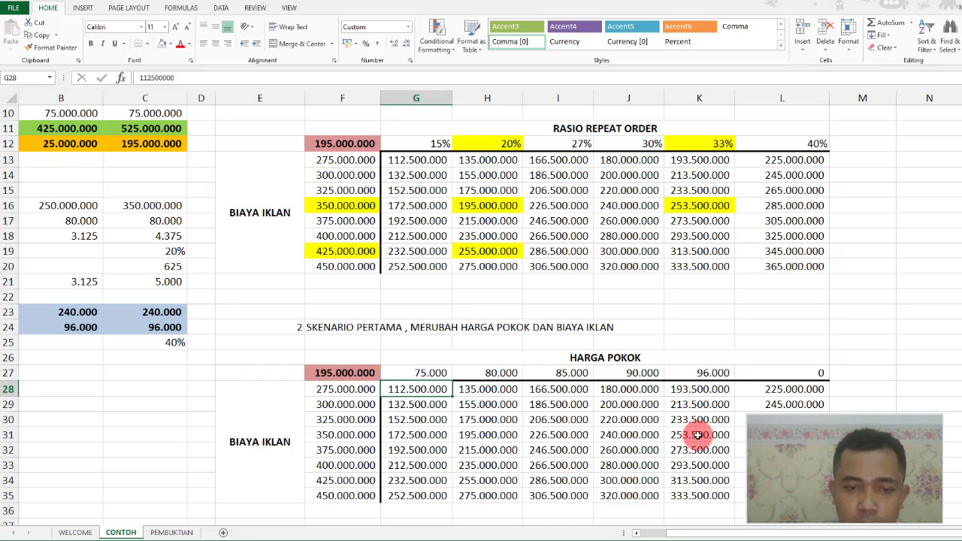
Set the last cost price in L27 to 100000
key("Up")
key("Right")
key("Right")
key("Right")
key("Right")
key("Right")
type("100")
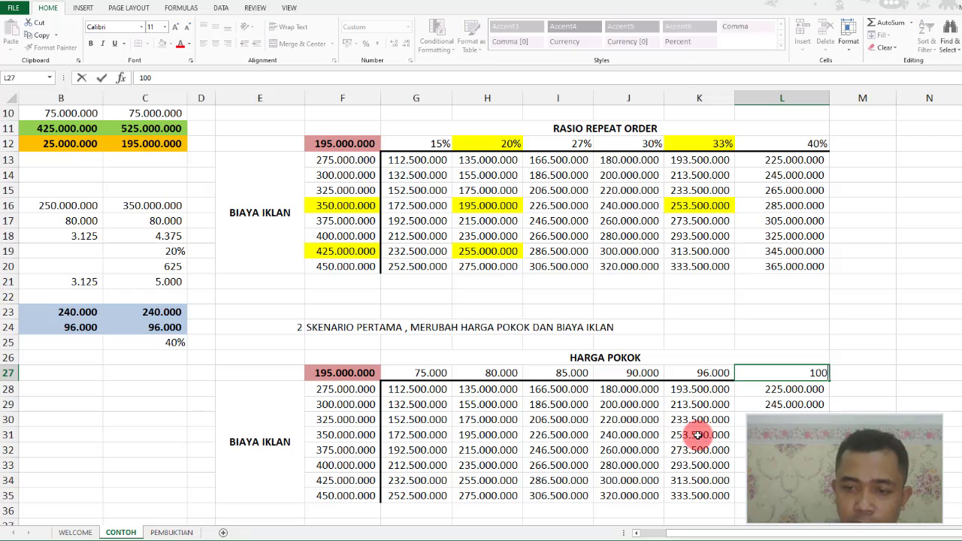
type("00000")
key("Return")
key("Up")
key("F2")
key("BackSpace")
key("Return")
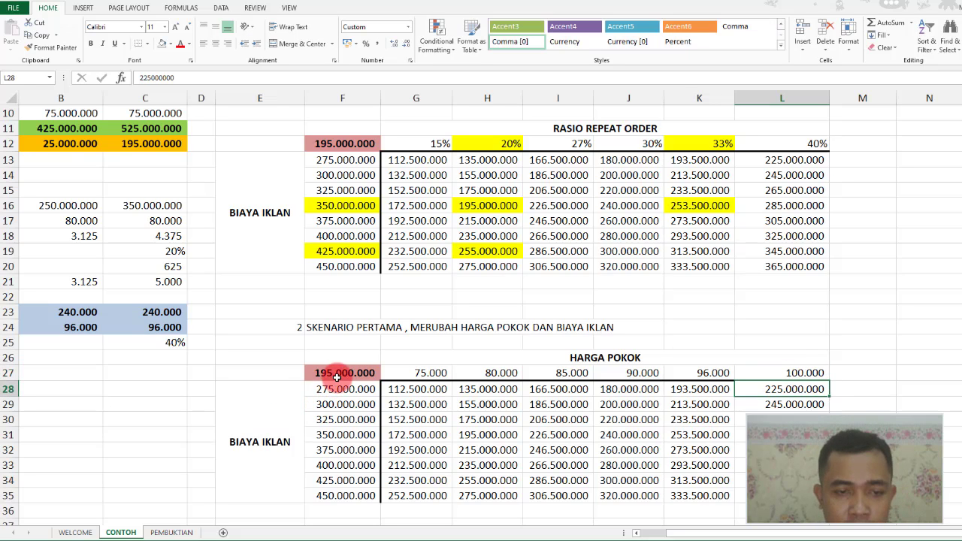
Create a what-if data table on F27:L35 with row input cell C24 and column input cell C16
left_click_drag(331, 371, 789, 496)
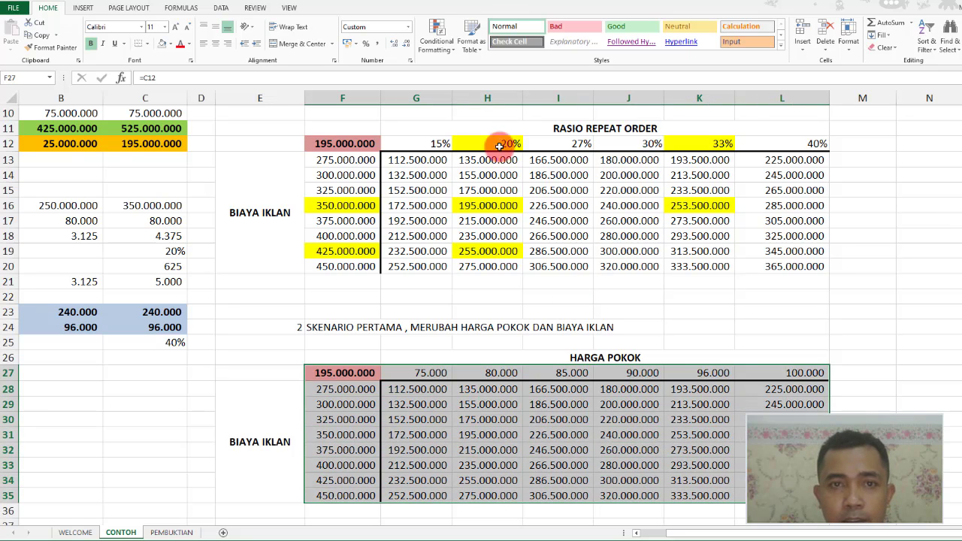
left_click(225, 7)
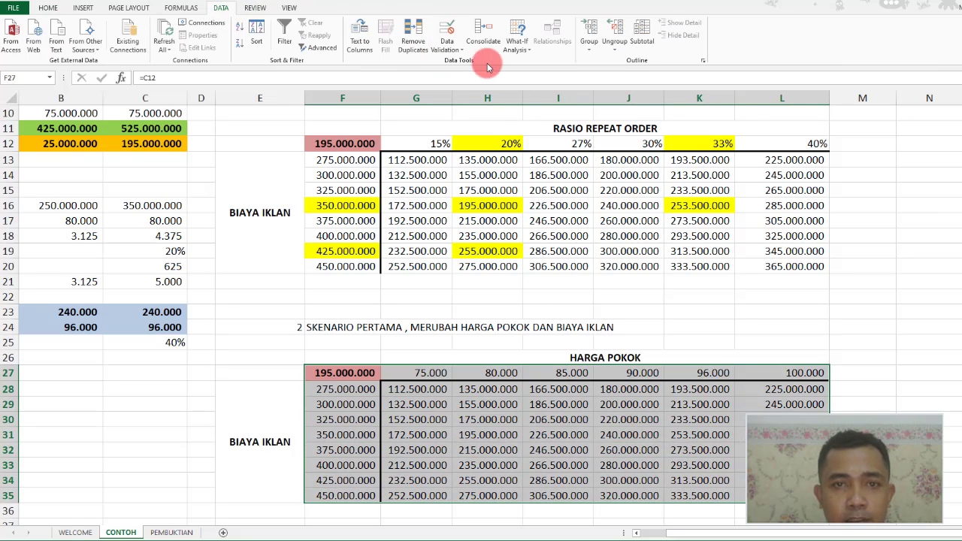
left_click(533, 45)
left_click(535, 90)
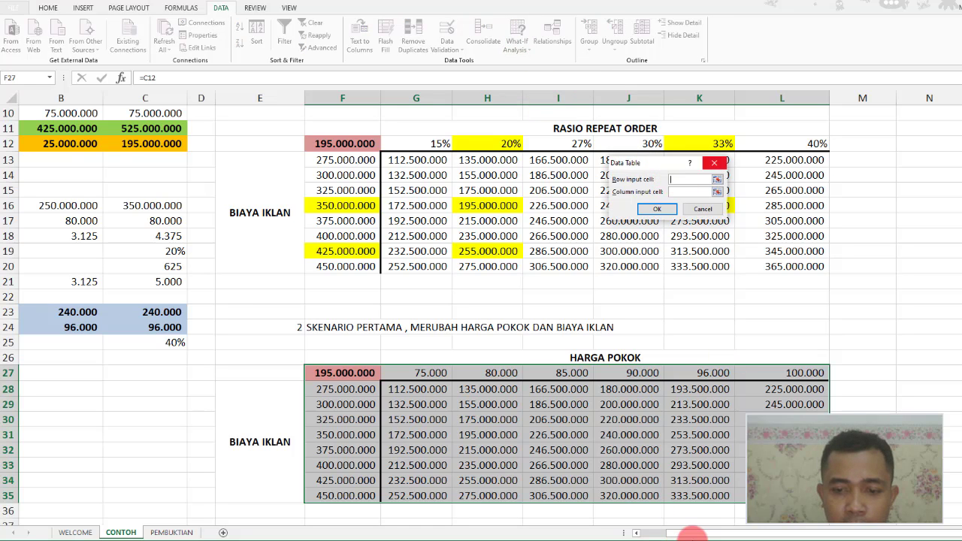
left_click_drag(691, 535, 661, 536)
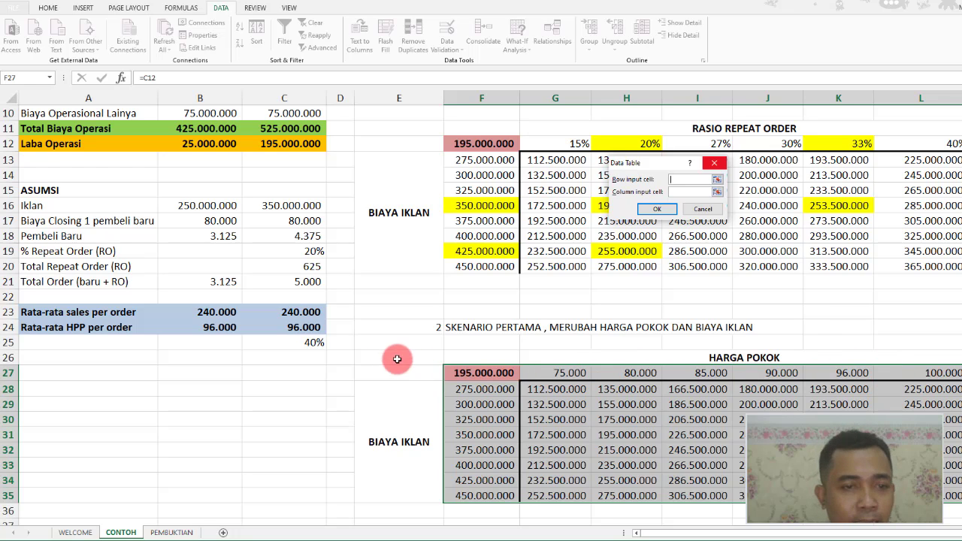
left_click(302, 328)
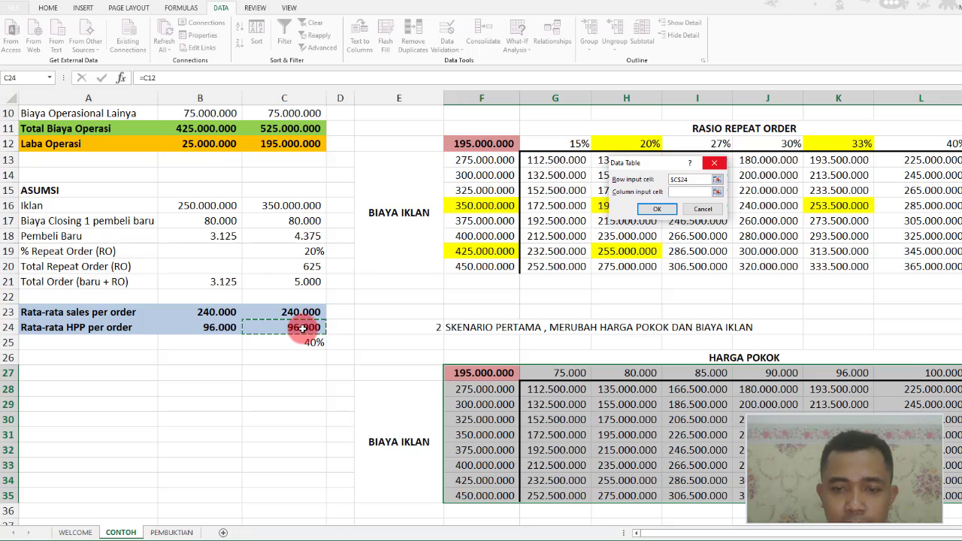
left_click(674, 194)
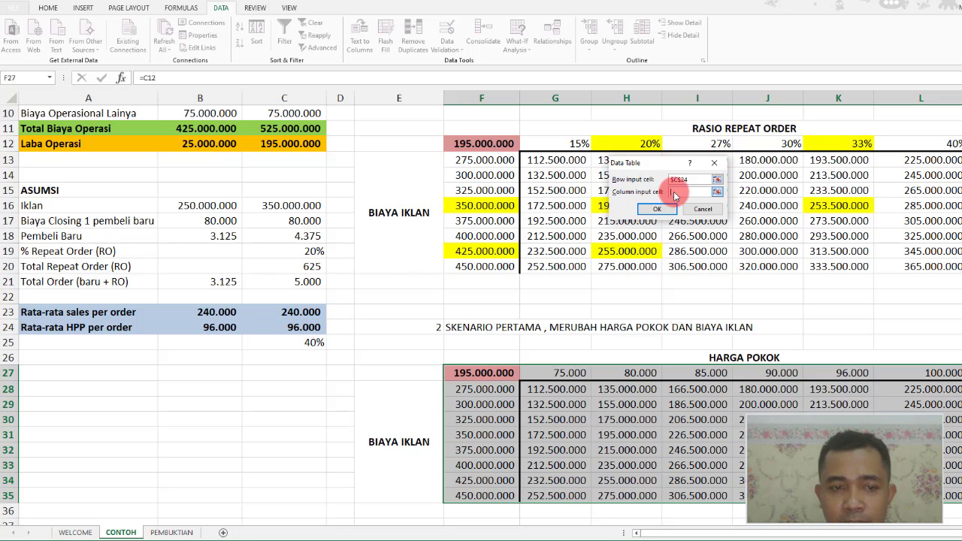
left_click(279, 204)
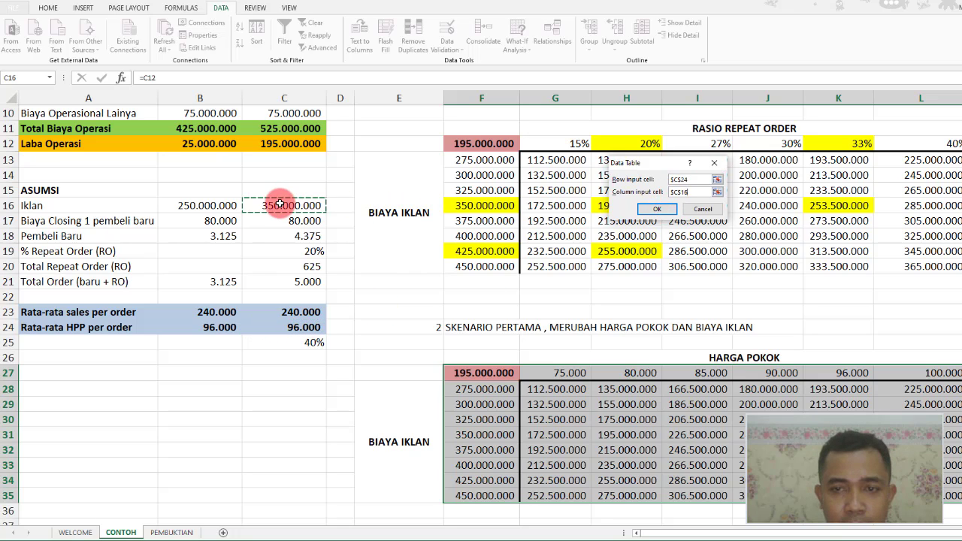
left_click(646, 211)
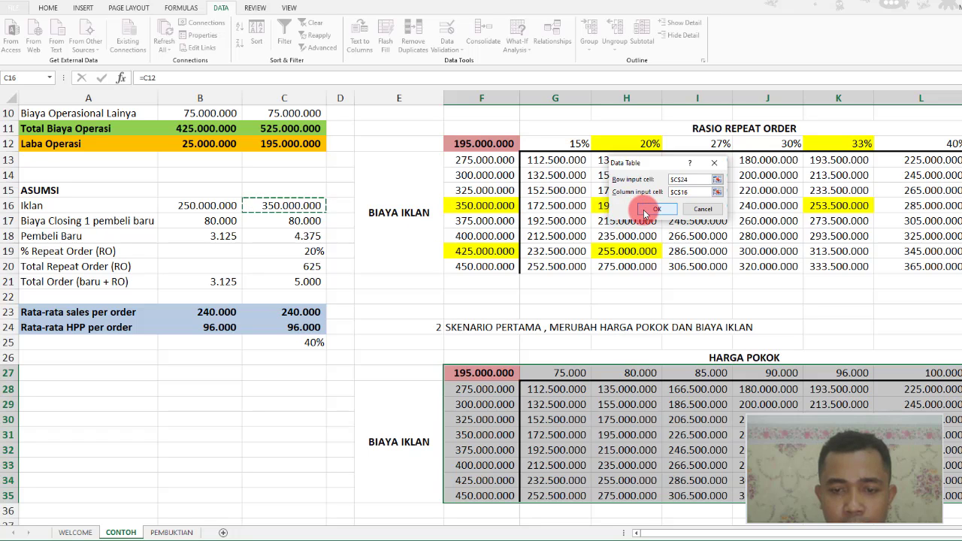
Examine the second table's results around H30 and the matching ad cost in F30
left_click(697, 450)
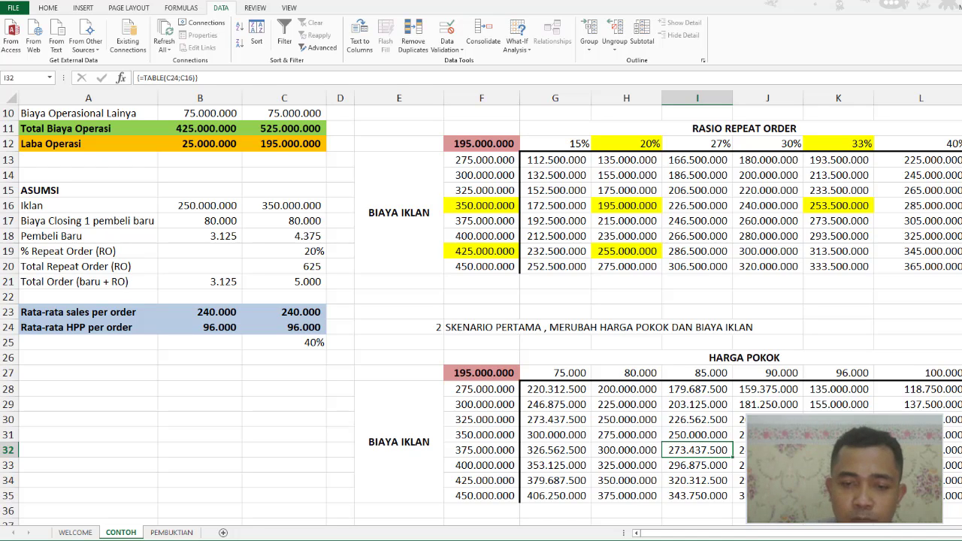
left_click(621, 419)
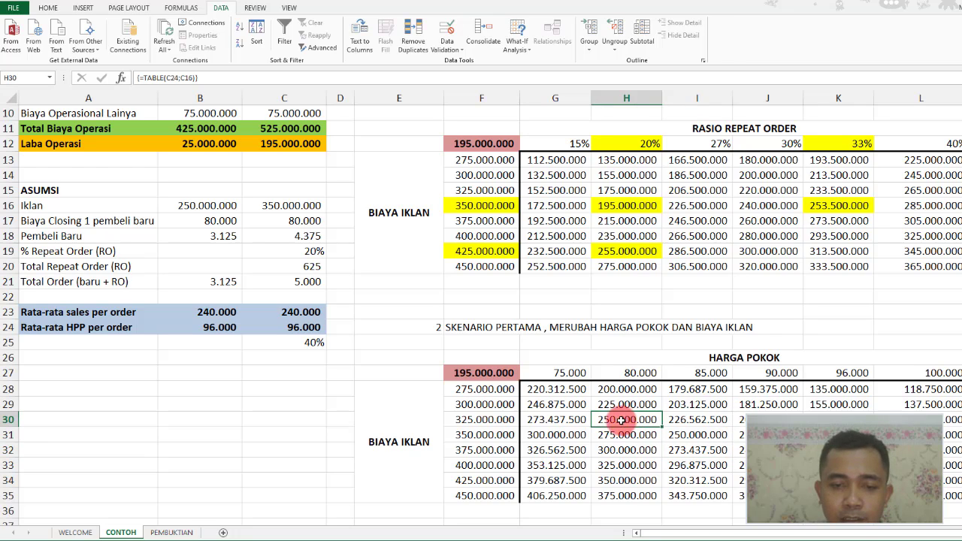
left_click(492, 419)
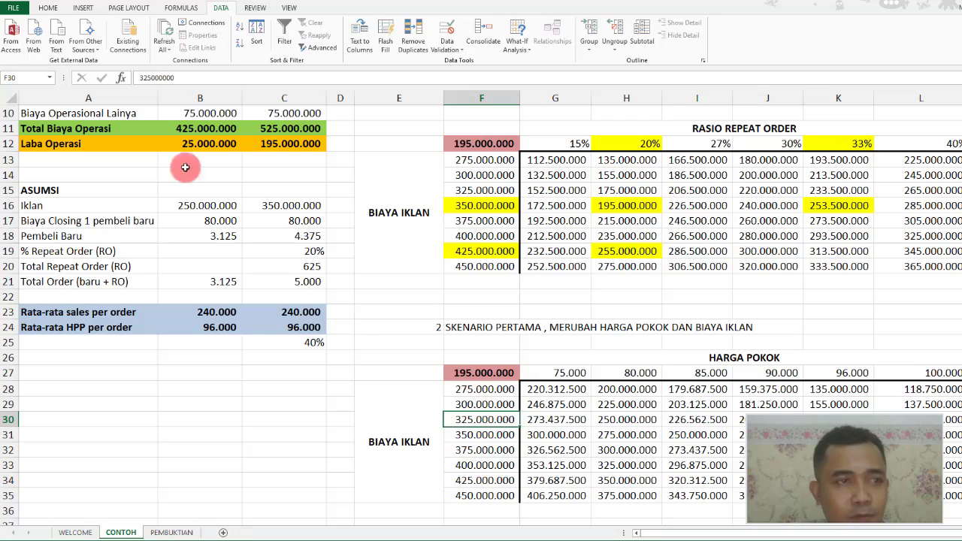
Fill the ad cost cell F30 in the second scenario table with yellow
left_click(45, 9)
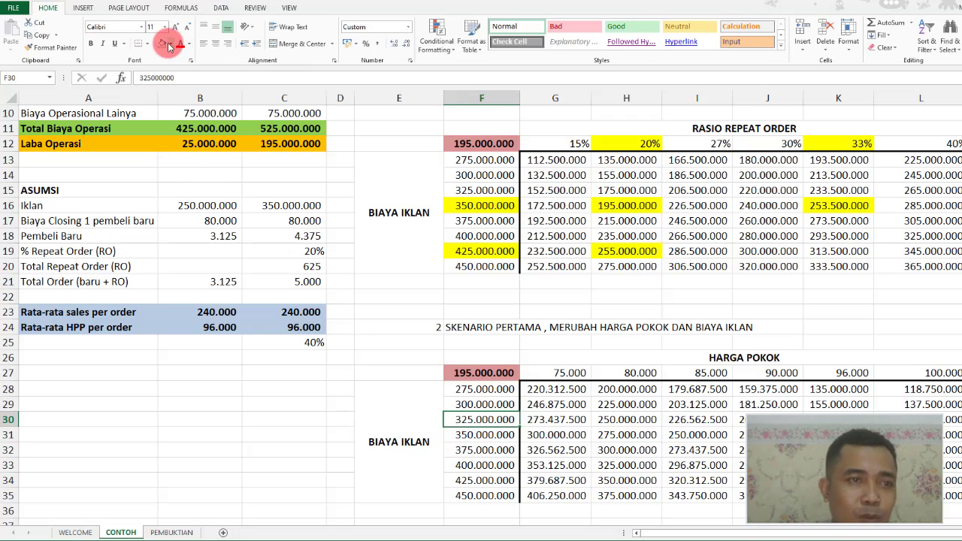
scroll(301, 187, "up", 3)
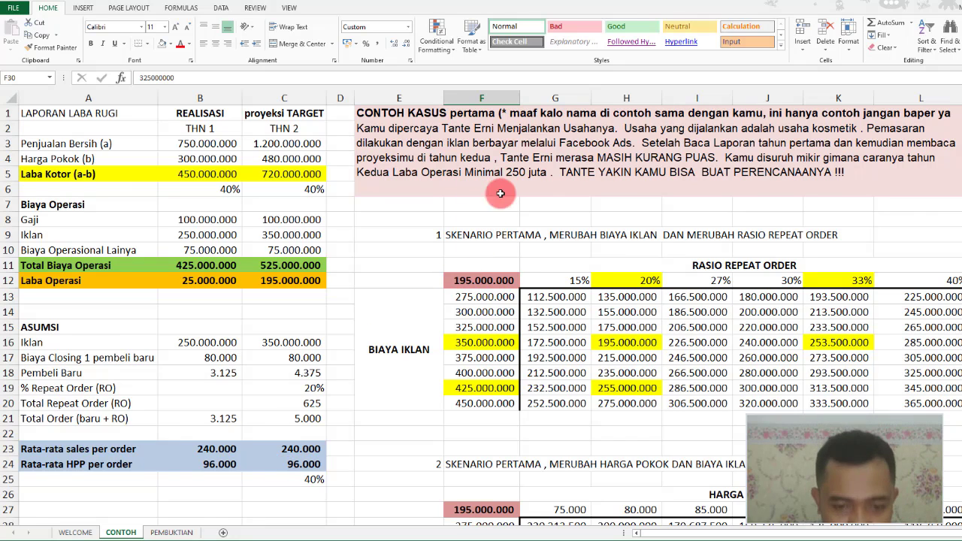
scroll(517, 330, "down", 3)
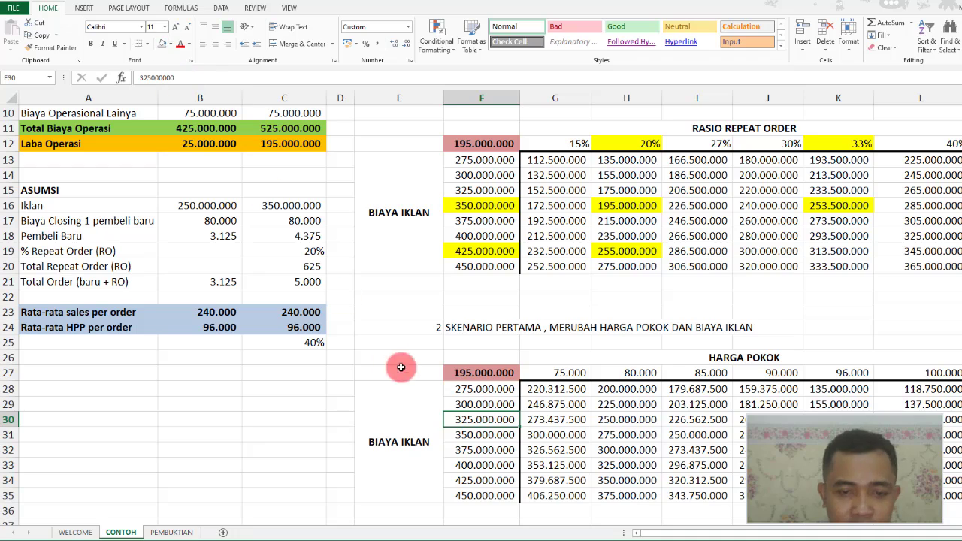
left_click(174, 46)
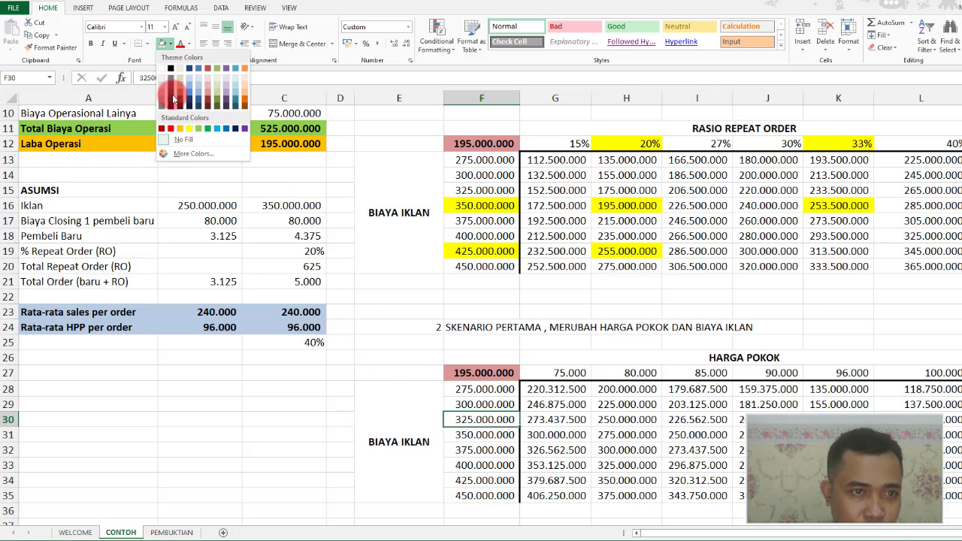
left_click(192, 132)
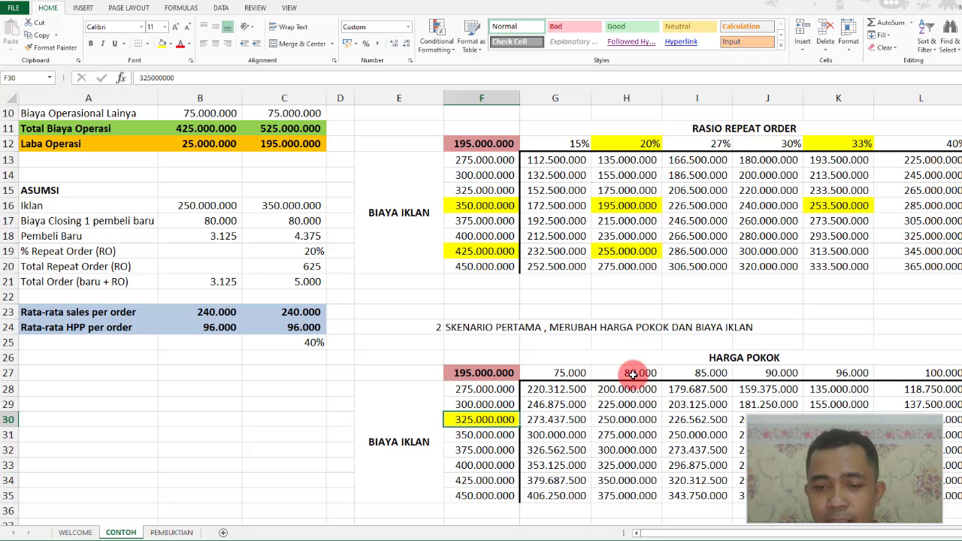
Fill the cost price cell H27 and the matching profit result in H30 with yellow
left_click(305, 325)
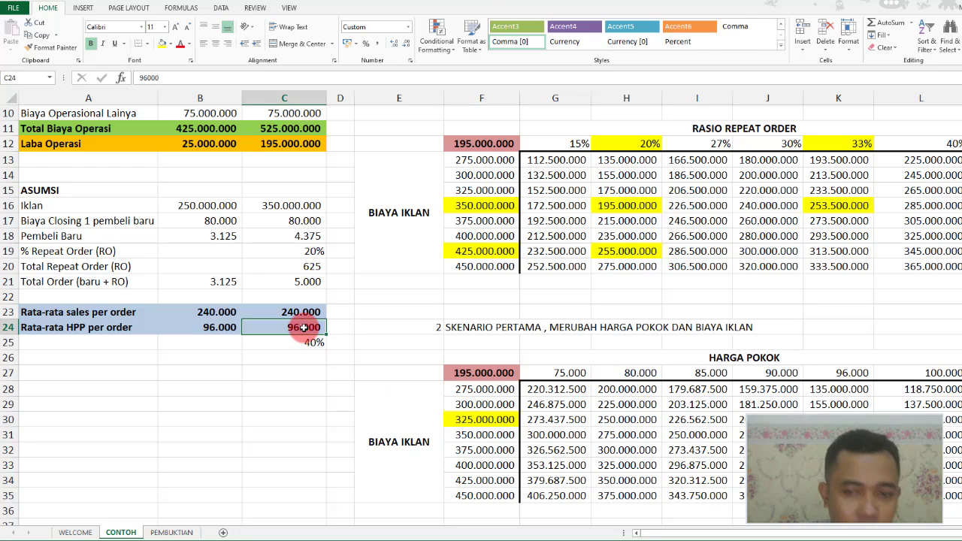
left_click(650, 375)
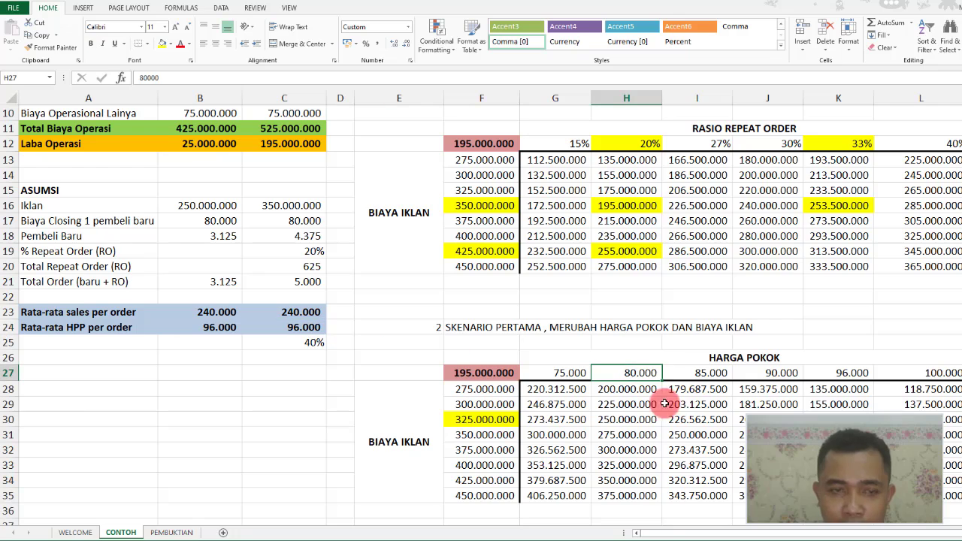
left_click(162, 45)
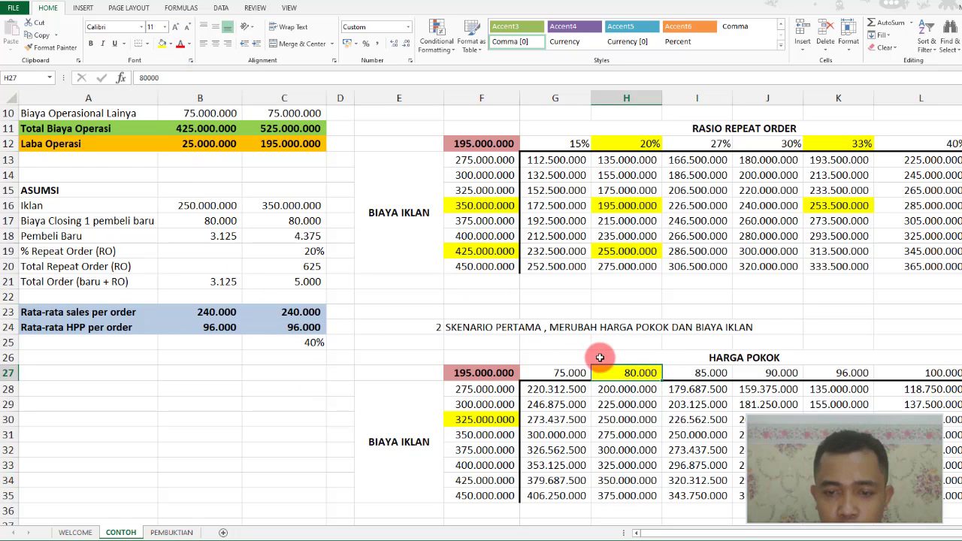
left_click(495, 421)
left_click(636, 370)
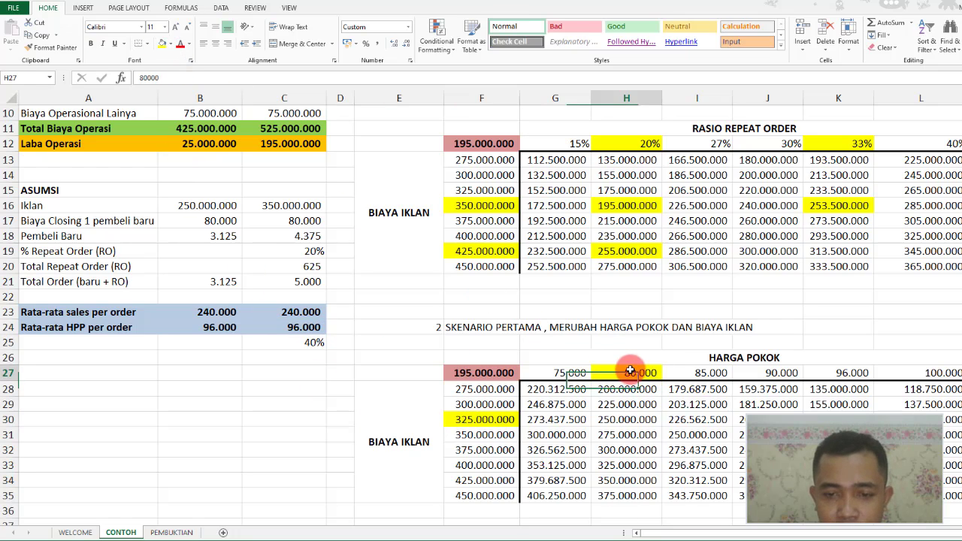
left_click(632, 422)
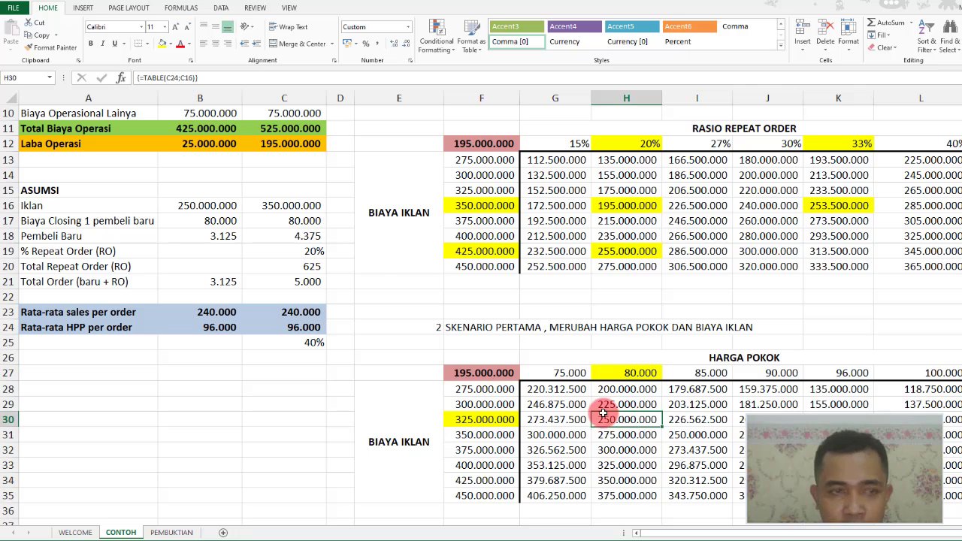
left_click(161, 45)
Set the ad cost (Iklan) in C16 of the PEMBUKTIAN sheet to 350.000.000
left_click(171, 533)
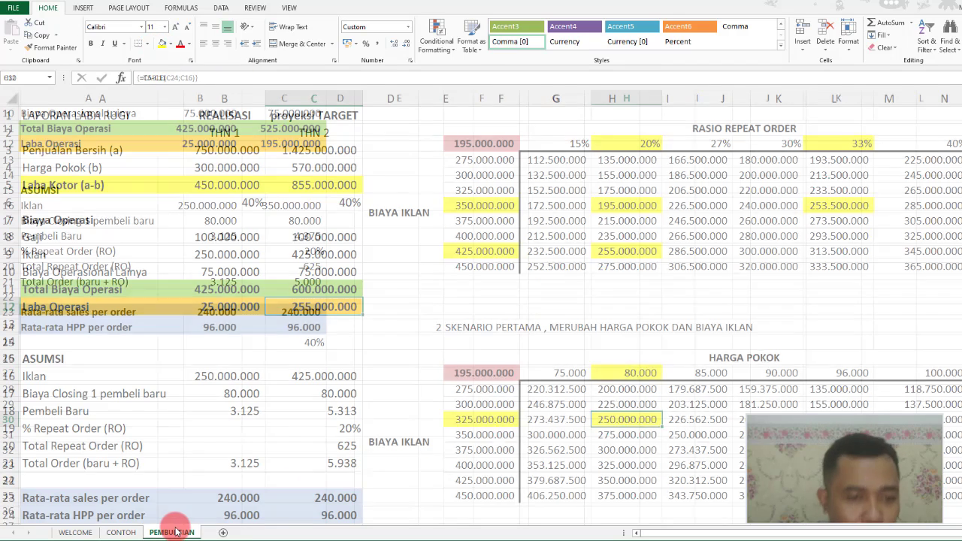
left_click(320, 376)
type("350")
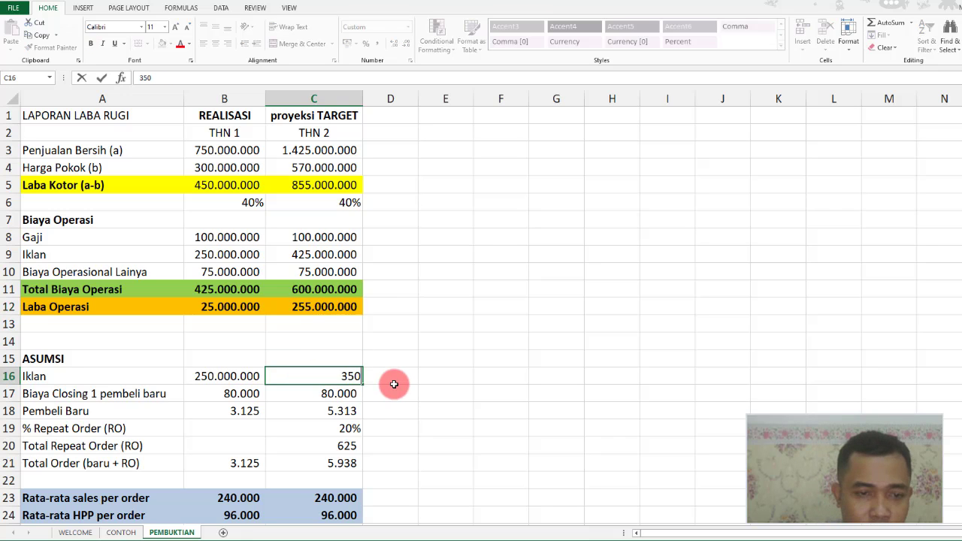
type(".000.000")
key("Return")
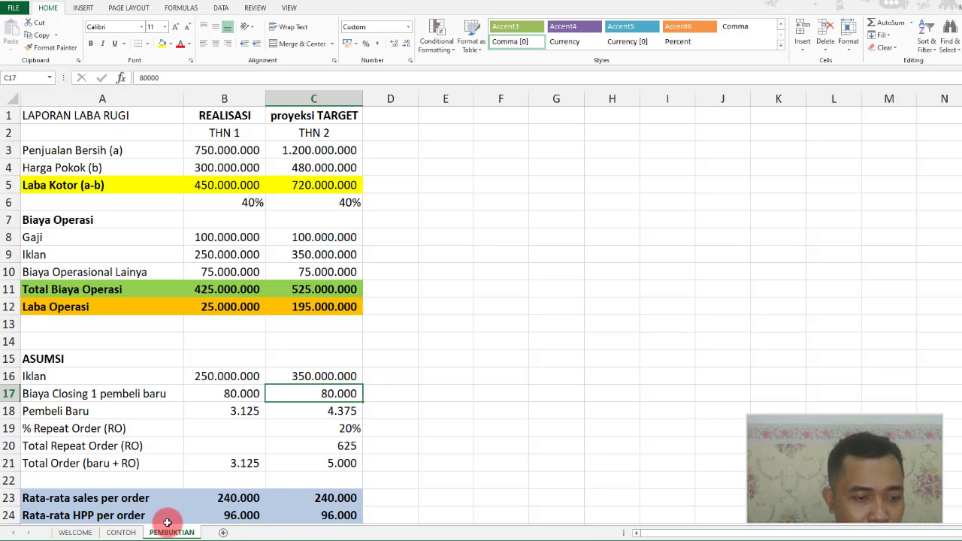
Set the projected ad cost (Iklan) in C16 of the PEMBUKTIAN sheet to 325.000.000, matching the highlighted scenario on CONTOH
left_click(121, 532)
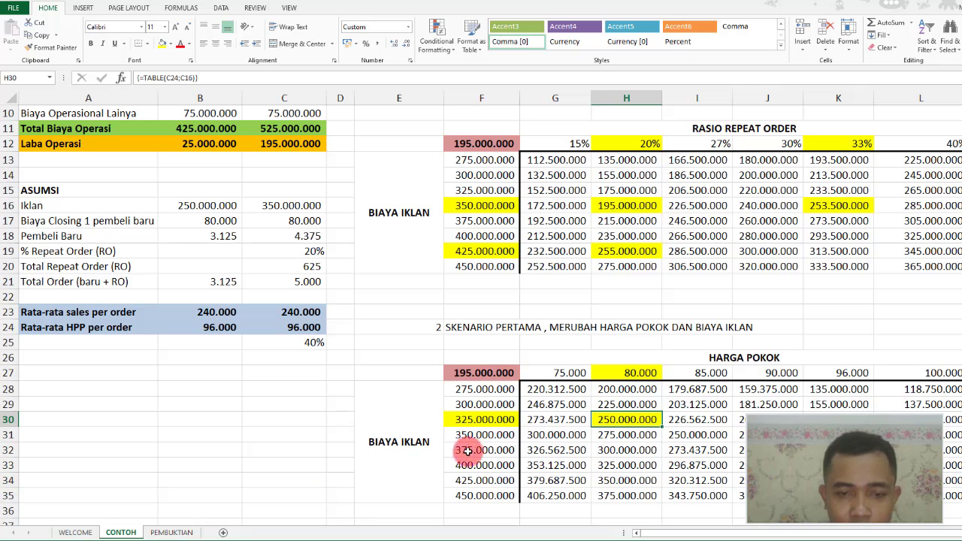
left_click(175, 531)
left_click(329, 376)
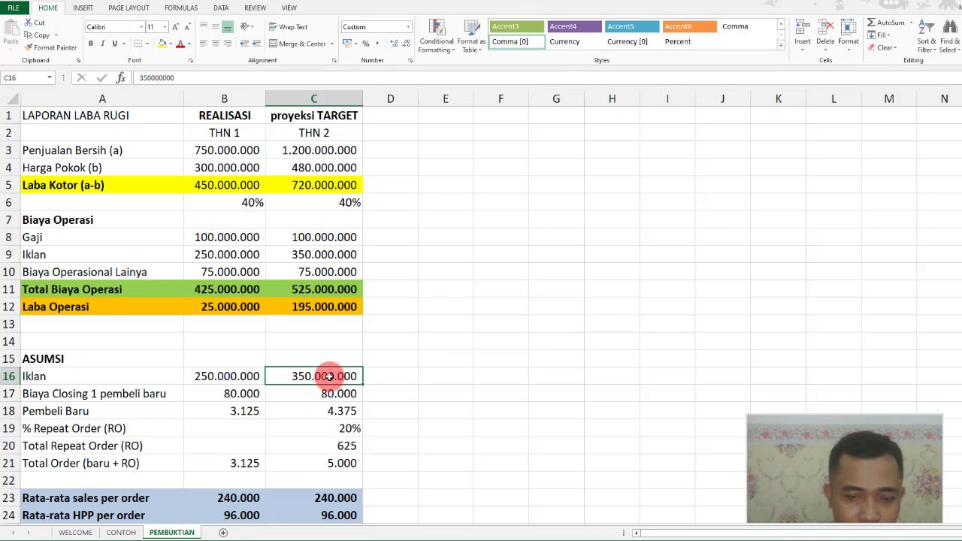
type("325.")
type("000.00")
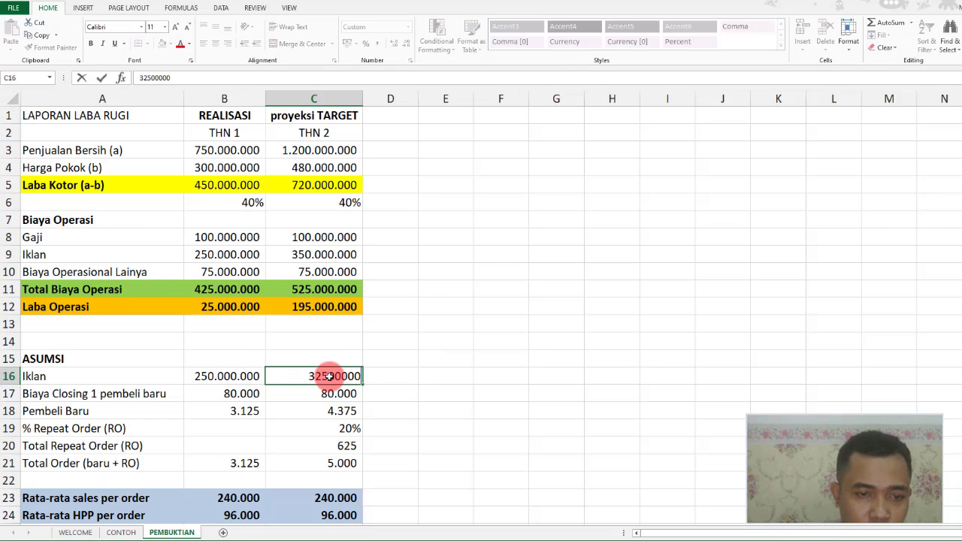
type("0")
key("Return")
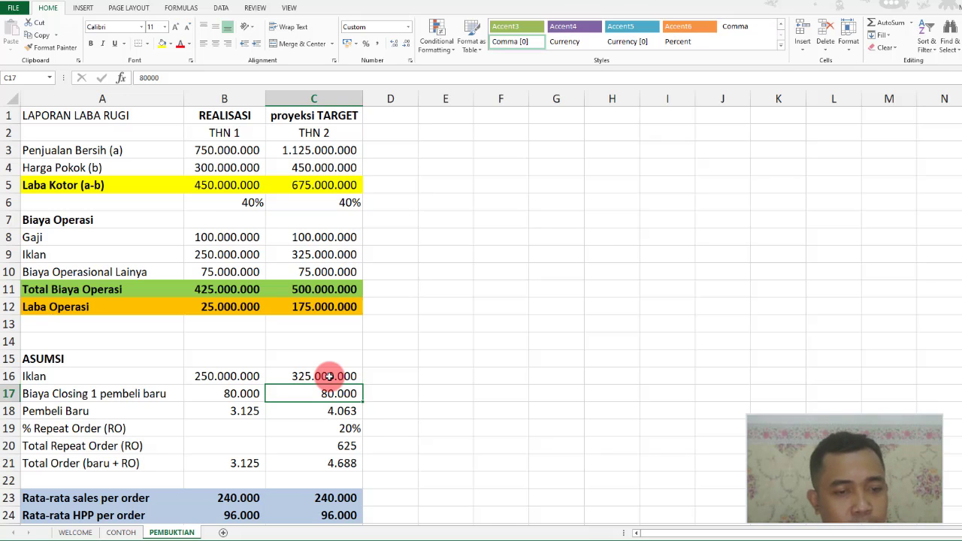
Set the average cost price per order (Rata-rata HPP per order) in C24 of the PEMBUKTIAN sheet to 80.000
left_click(137, 533)
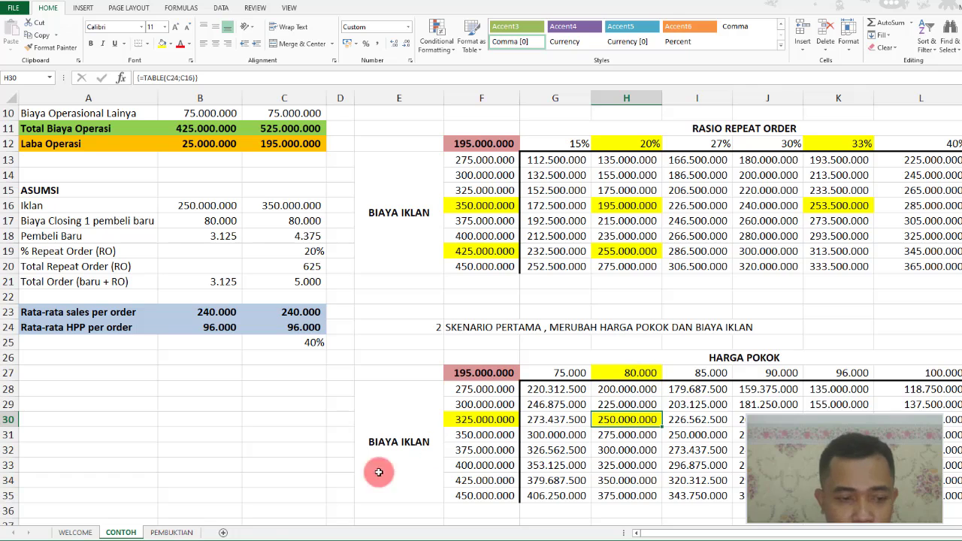
left_click(171, 532)
left_click(342, 516)
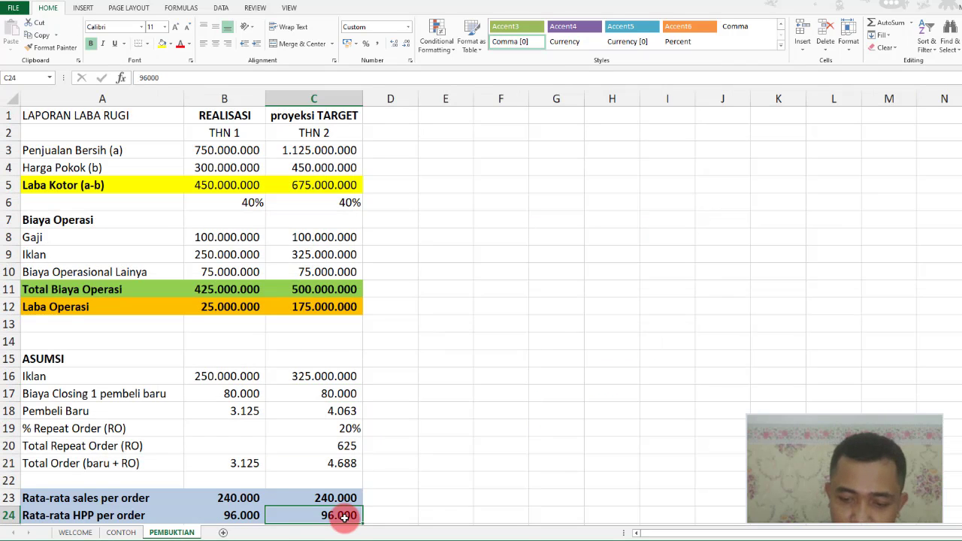
type("80.")
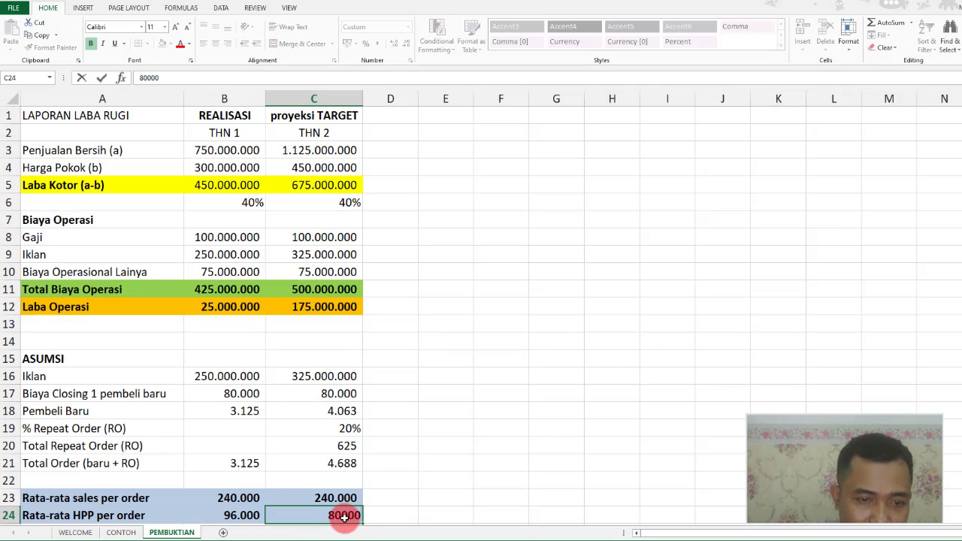
type("000")
key("Return")
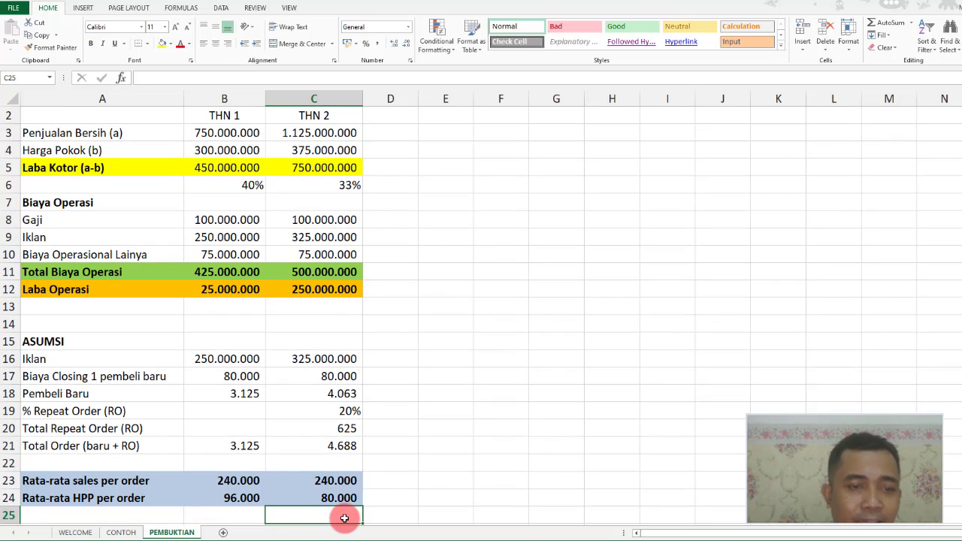
Check the operating profit formula in C12 and the ad cost in C16, and compare them with the highlighted scenario on the CONTOH sheet
double_click(323, 289)
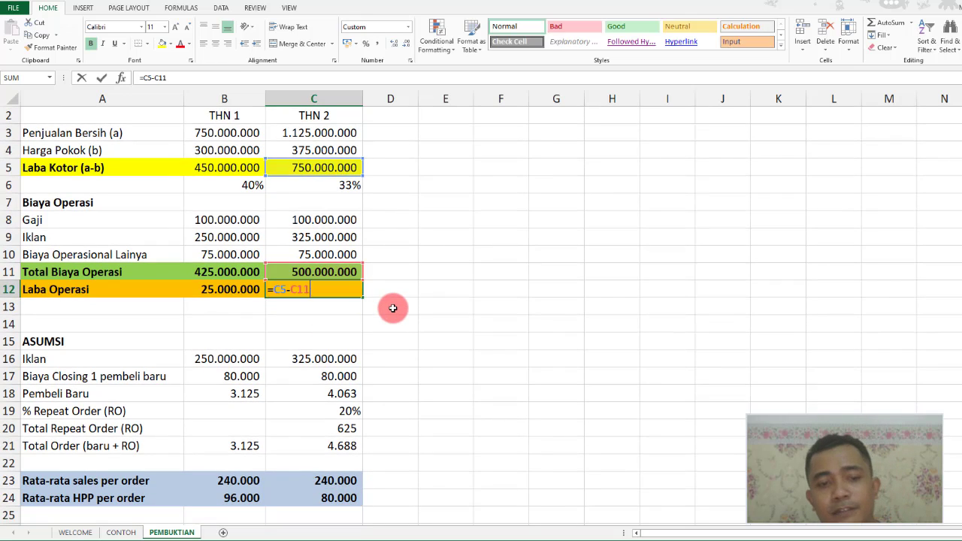
key("Escape")
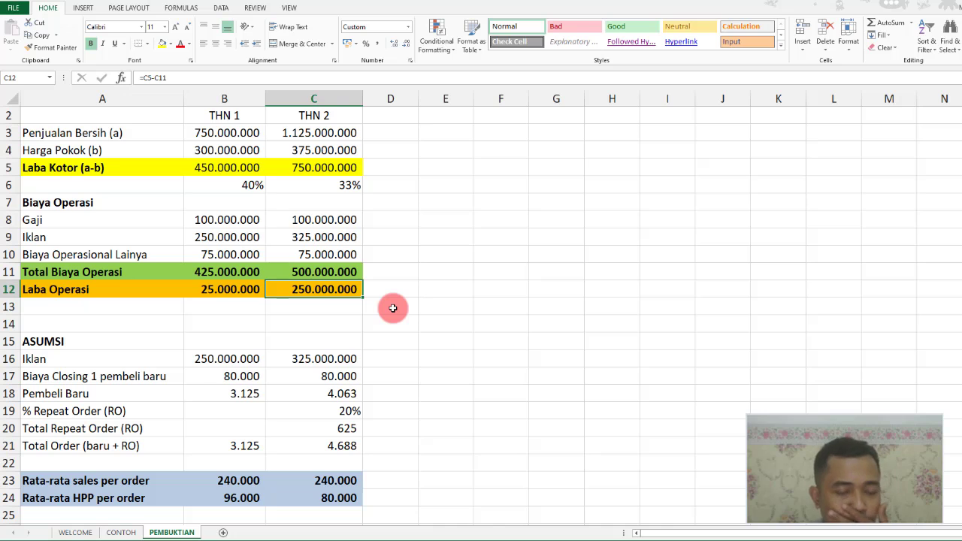
left_click(338, 360)
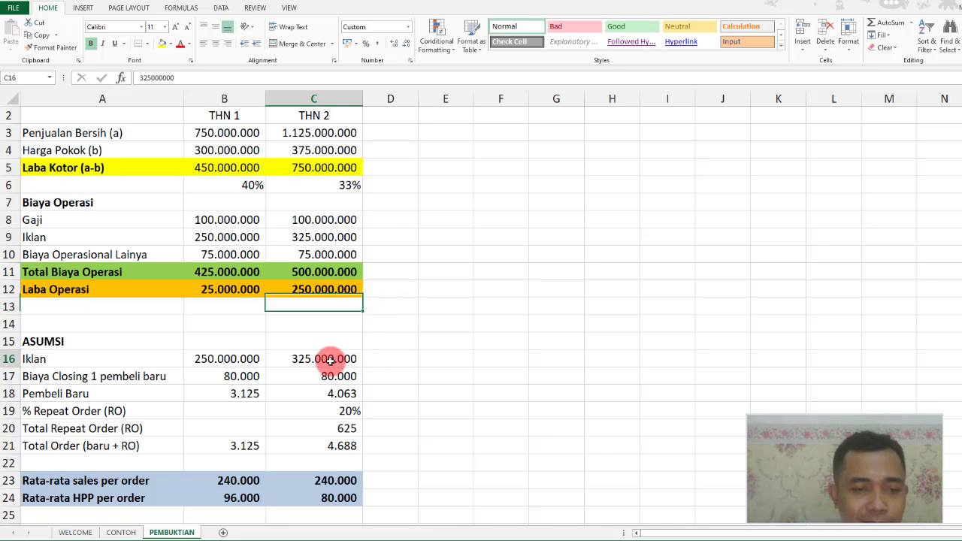
left_click(121, 532)
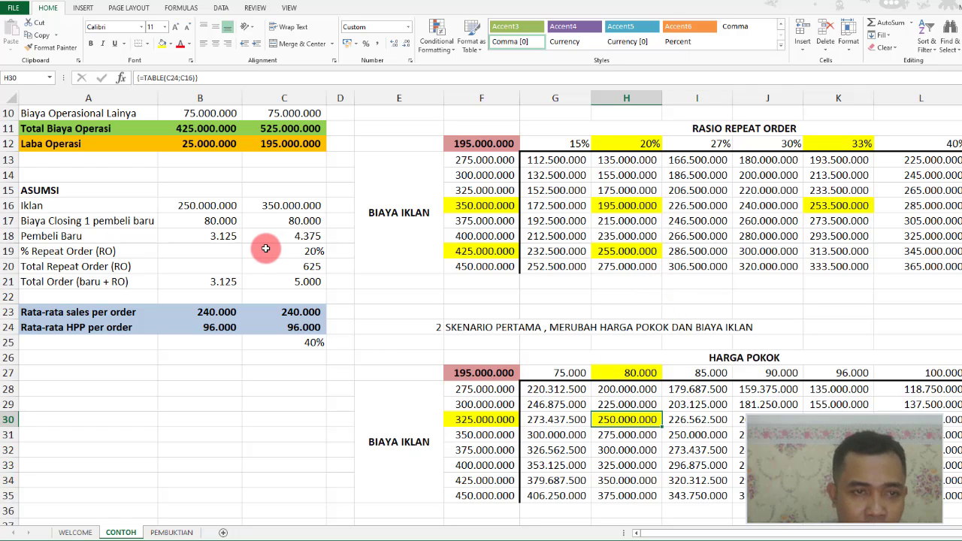
scroll(264, 247, "up", 1)
scroll(369, 297, "down", 2)
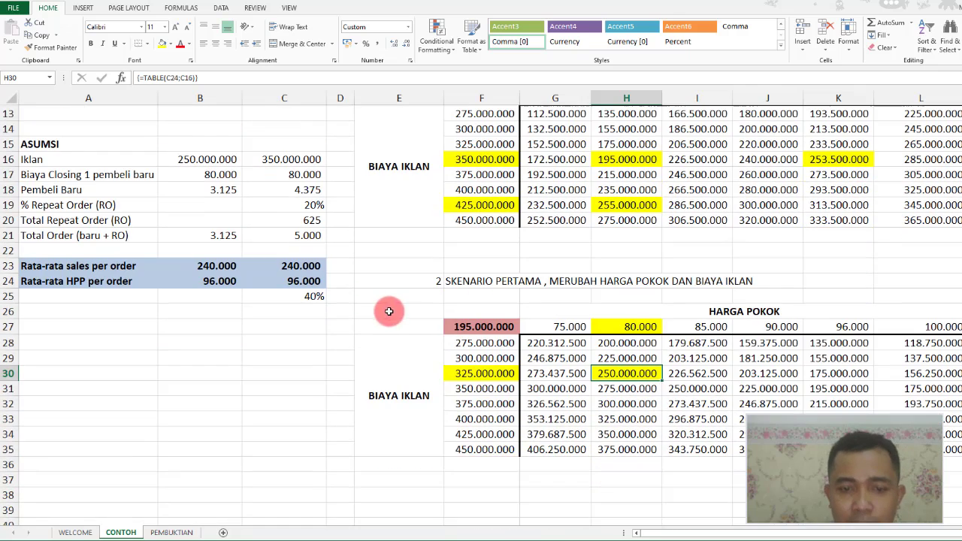
left_click(489, 374)
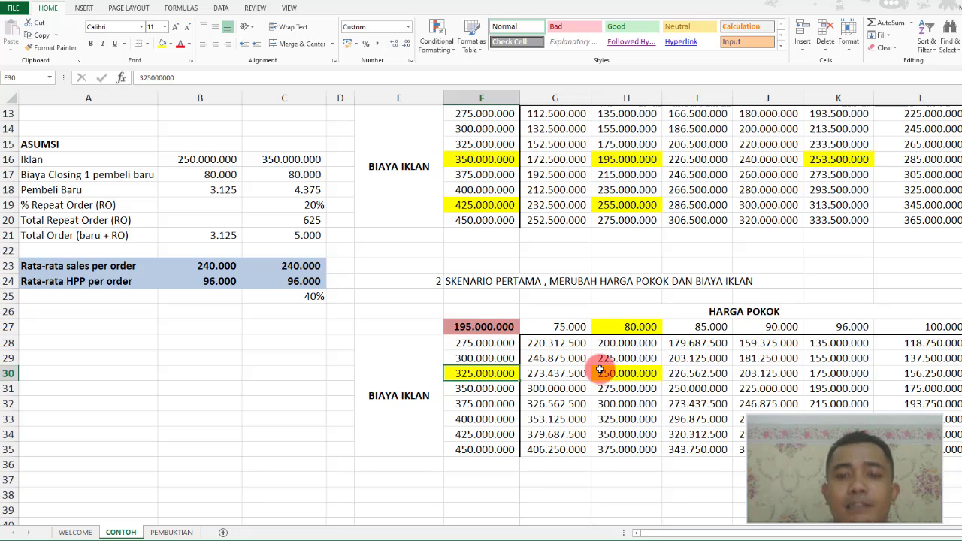
left_click(639, 327)
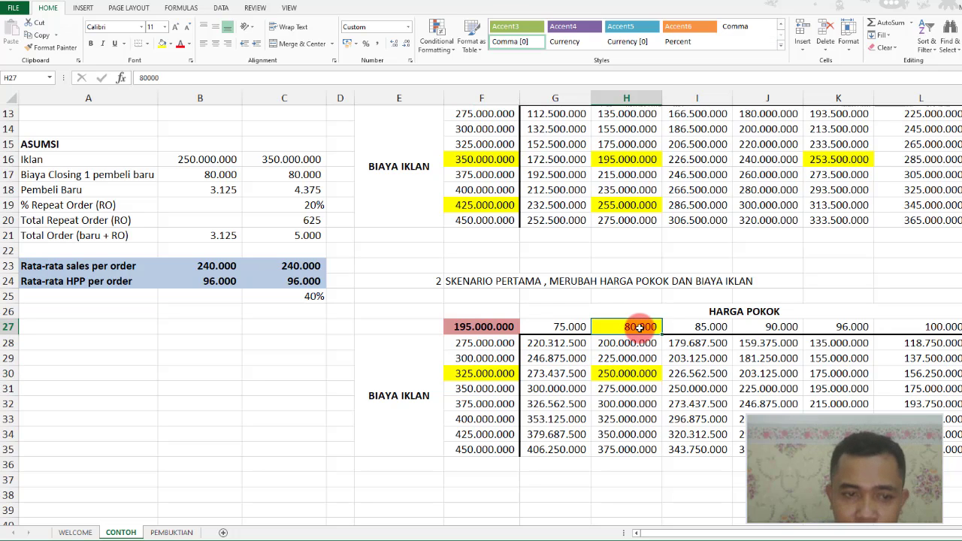
Highlight in yellow the 85.000 cost price (I27), the 350.000.000 ad cost (F31) and their intersecting result (I31) in the HARGA POKOK table
left_click(675, 328)
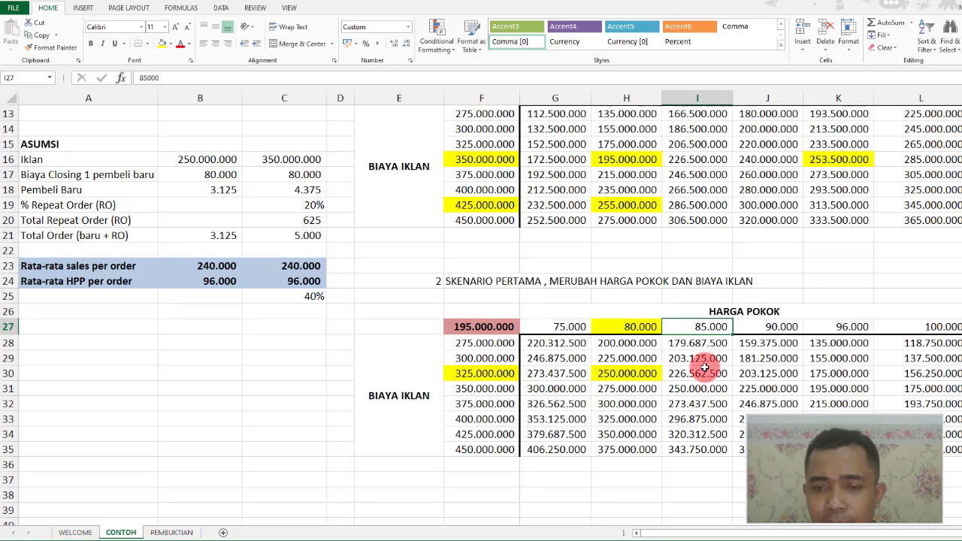
left_click(692, 388)
left_click(481, 388)
left_click(688, 388)
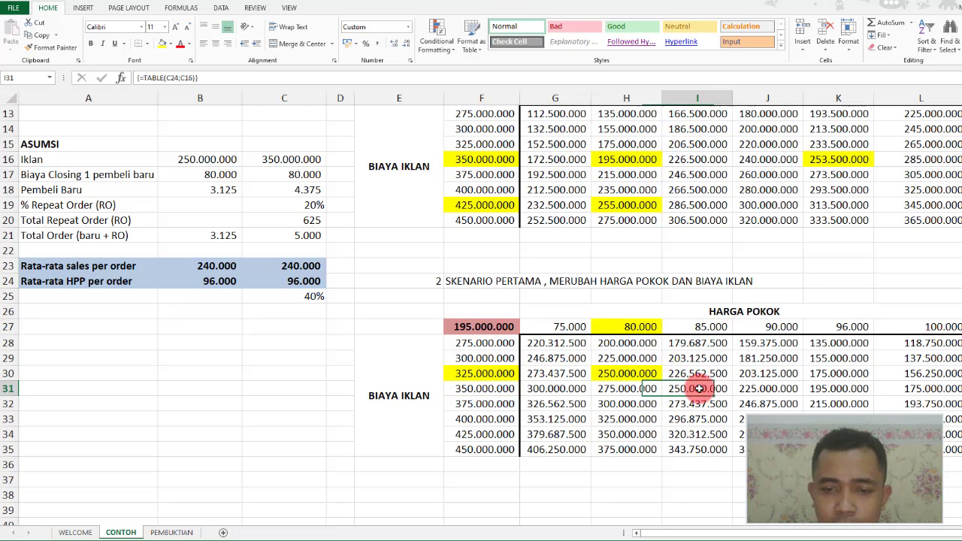
left_click(493, 388)
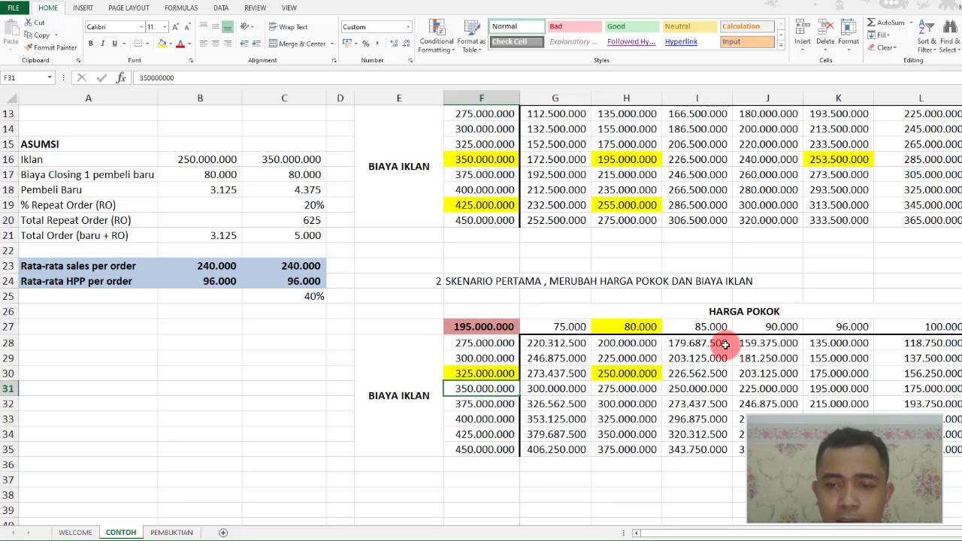
left_click(697, 328)
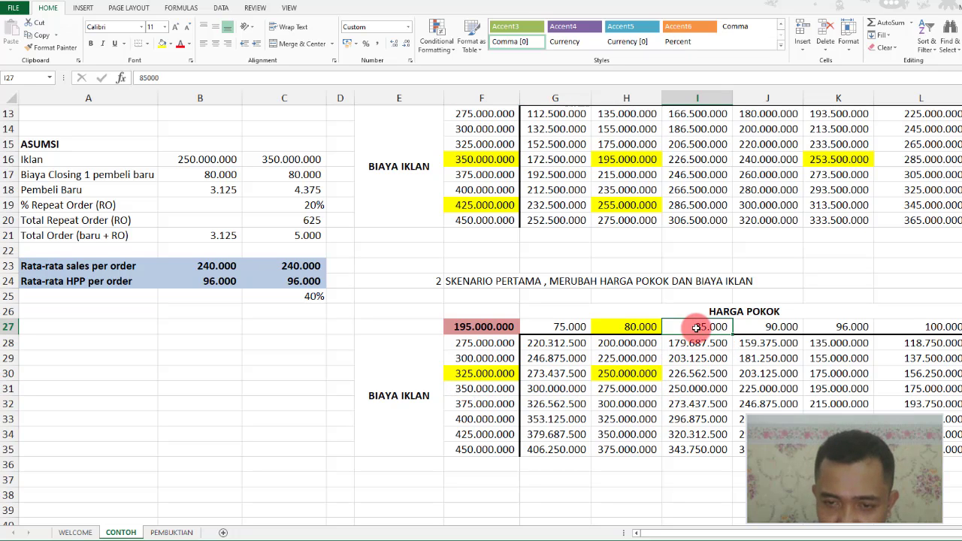
left_click(161, 43)
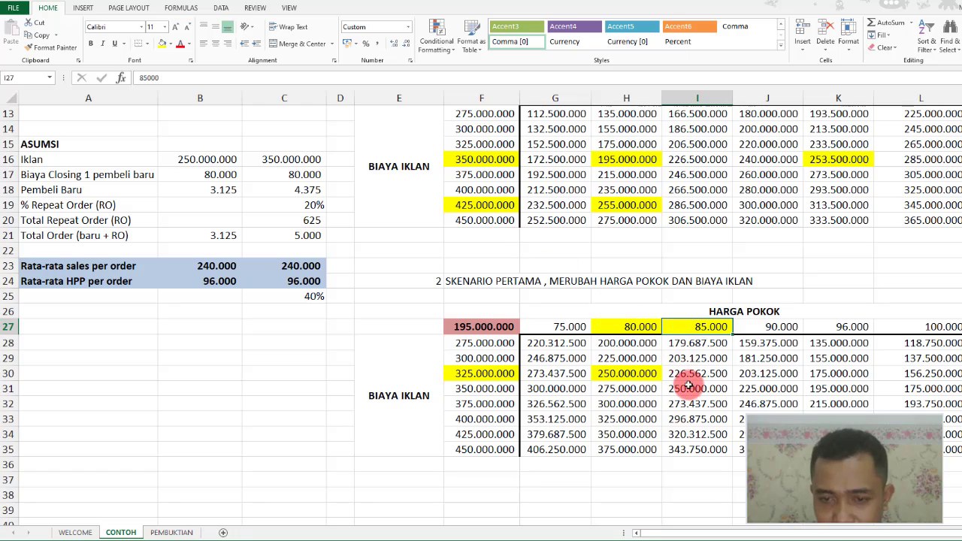
left_click(695, 388)
left_click(163, 44)
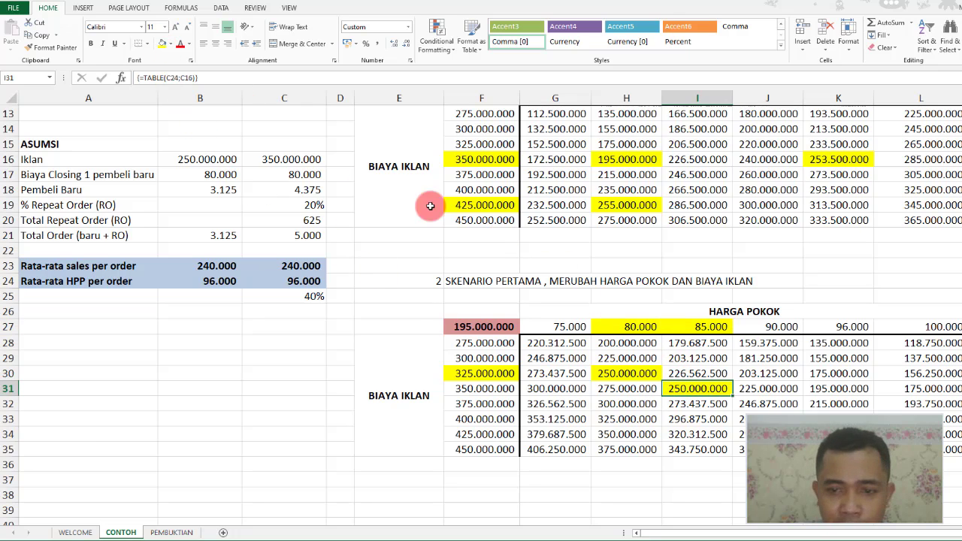
left_click(492, 388)
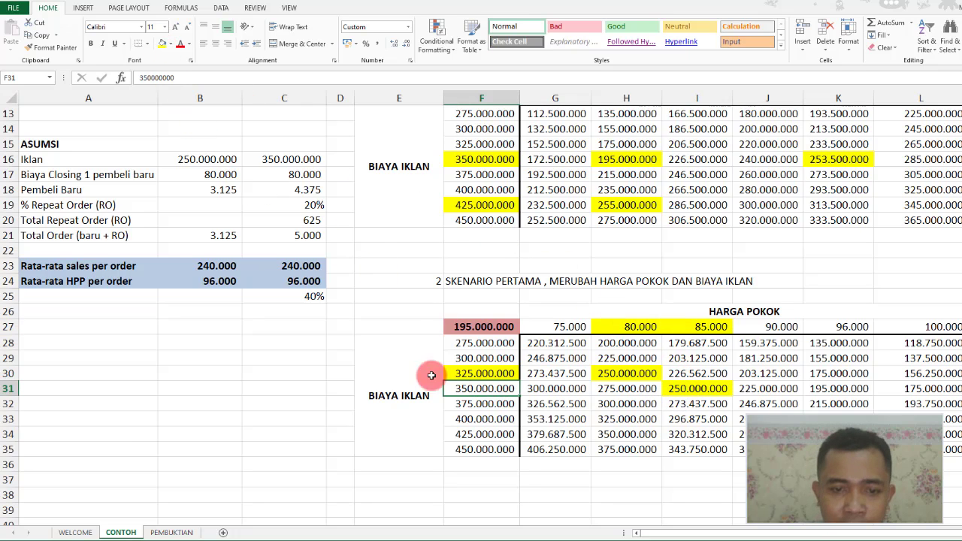
left_click(161, 43)
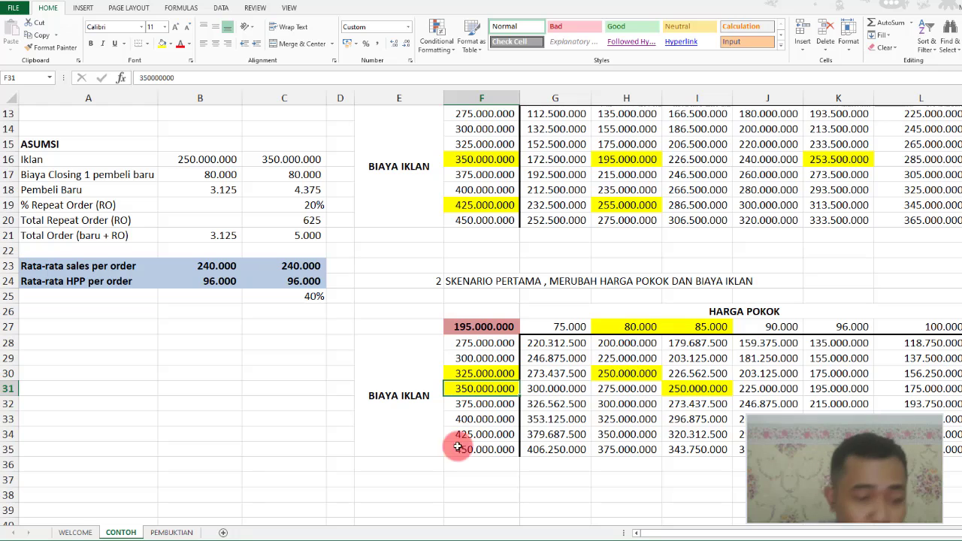
Set the average cost price per order (Rata-rata HPP per order) in C24 of the PEMBUKTIAN sheet to 85.000
left_click(172, 531)
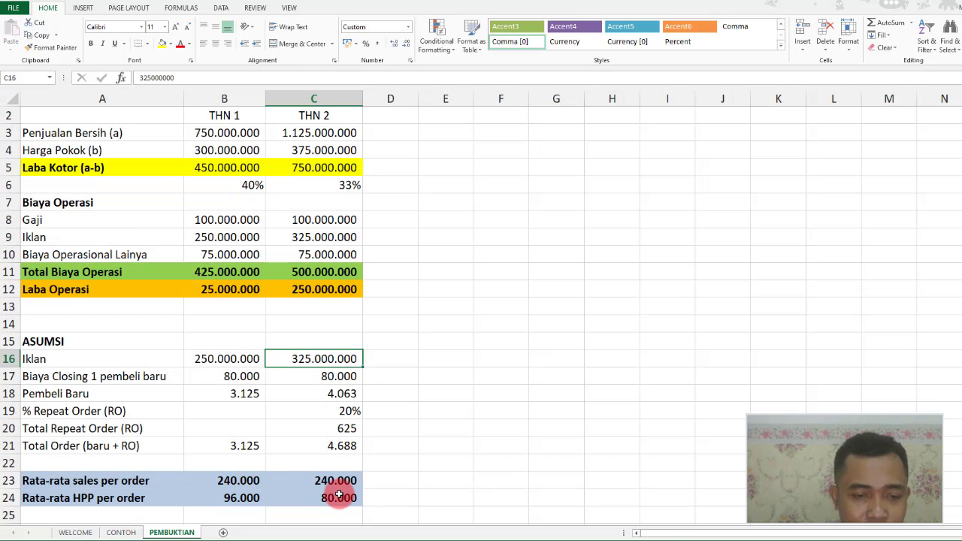
left_click(339, 497)
type("85")
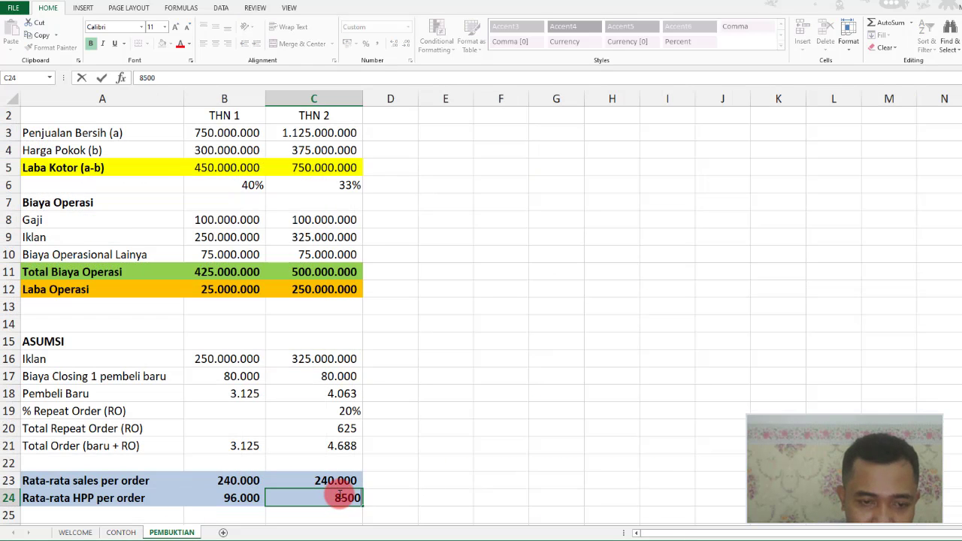
key("Return")
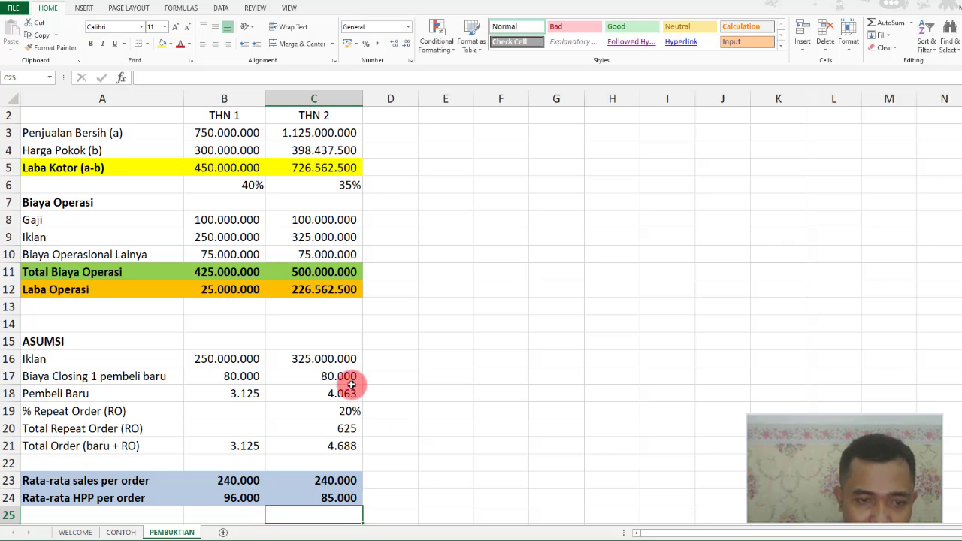
Set the projected ad cost (Iklan) in C16 to 350.000.000 and check the operating profit in C12
left_click(330, 355)
type("350.")
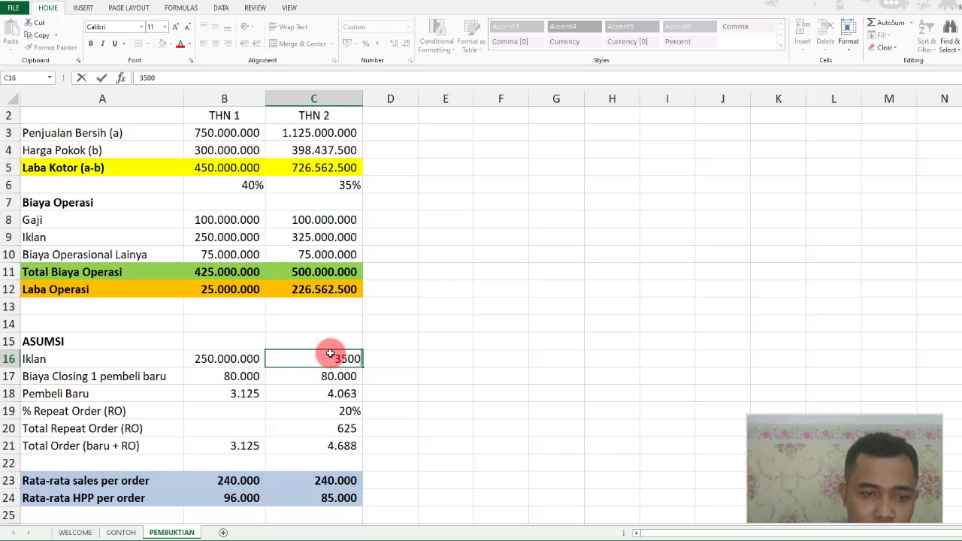
type("000.000")
key("Return")
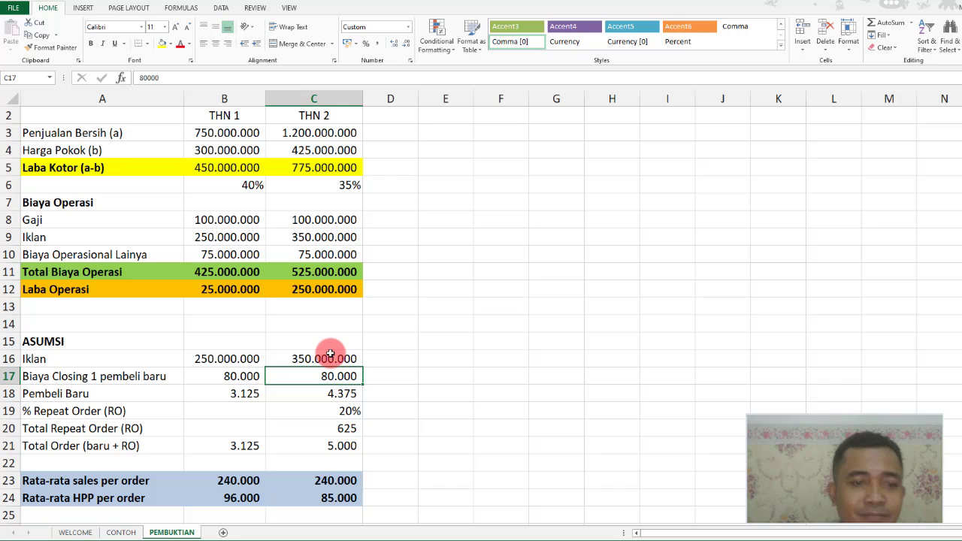
left_click(325, 288)
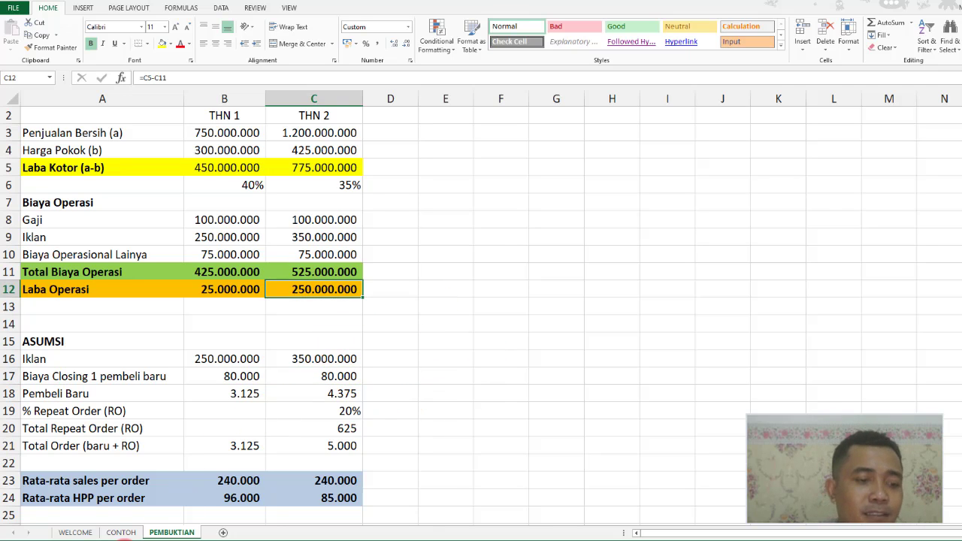
Review the highlighted scenarios in the repeat-order and cost-price data tables on the CONTOH sheet against the case brief's profit target
left_click(122, 532)
scroll(442, 409, "up", 3)
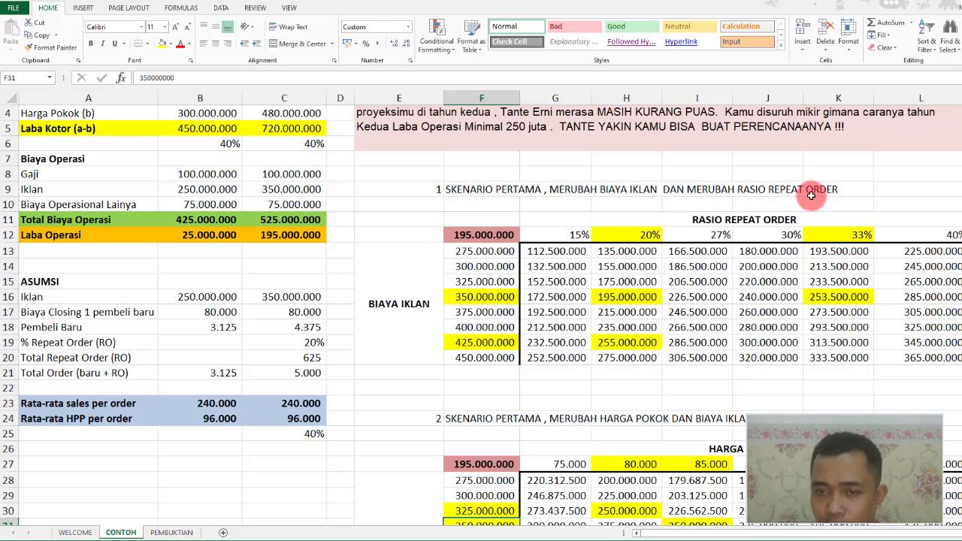
scroll(812, 194, "down", 3)
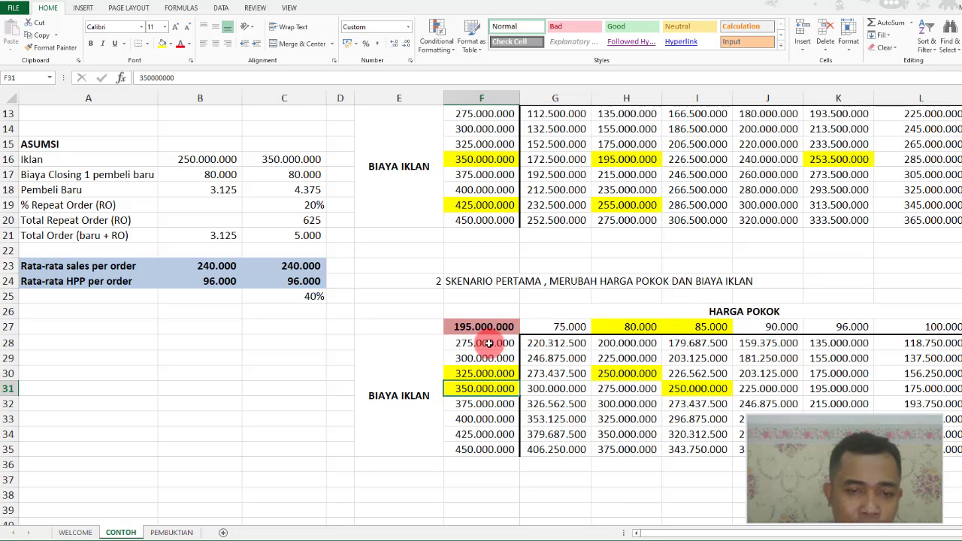
scroll(469, 381, "up", 2)
scroll(485, 372, "down", 2)
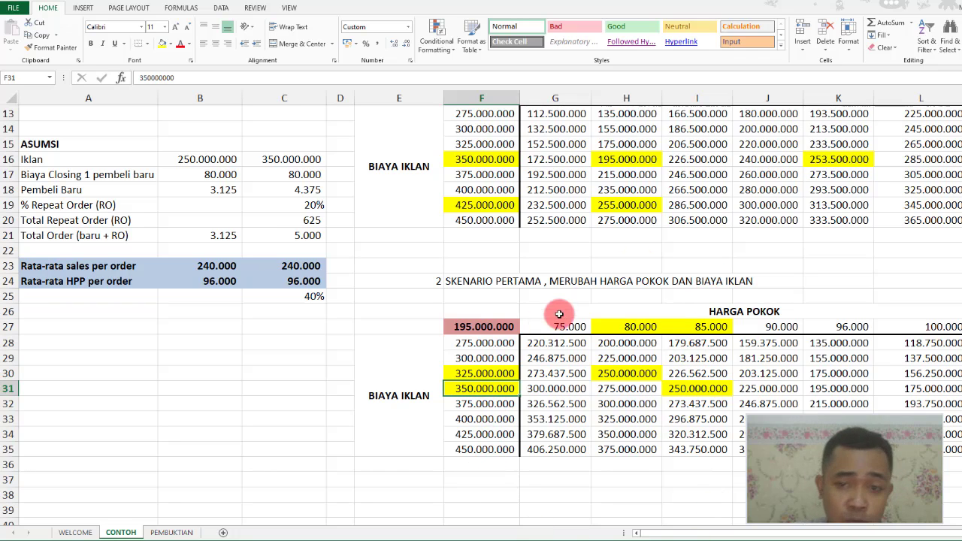
scroll(738, 338, "up", 2)
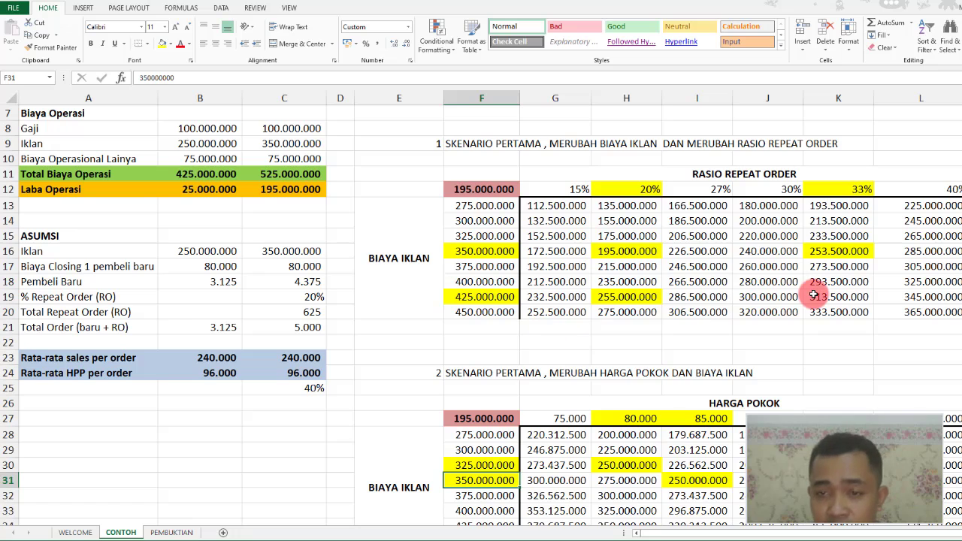
left_click_drag(561, 176, 884, 192)
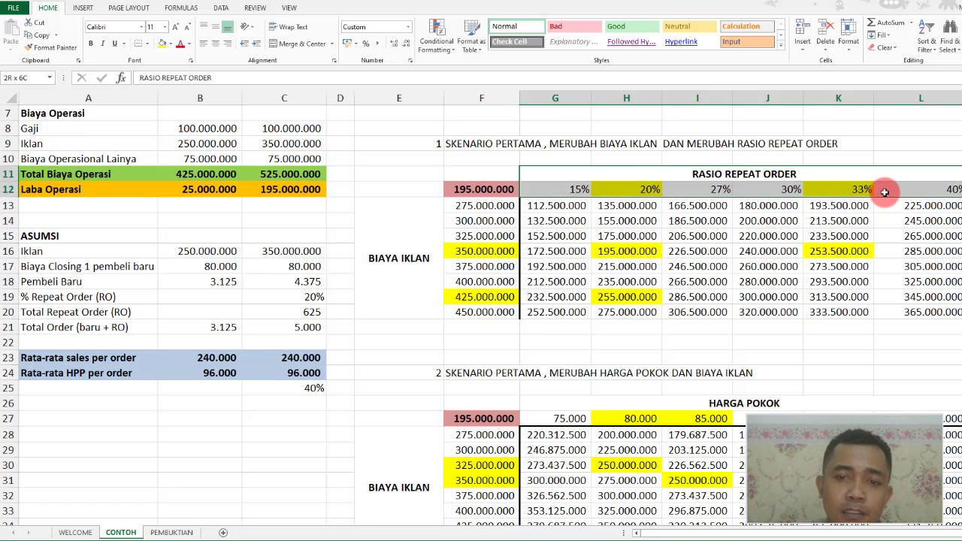
left_click(701, 341)
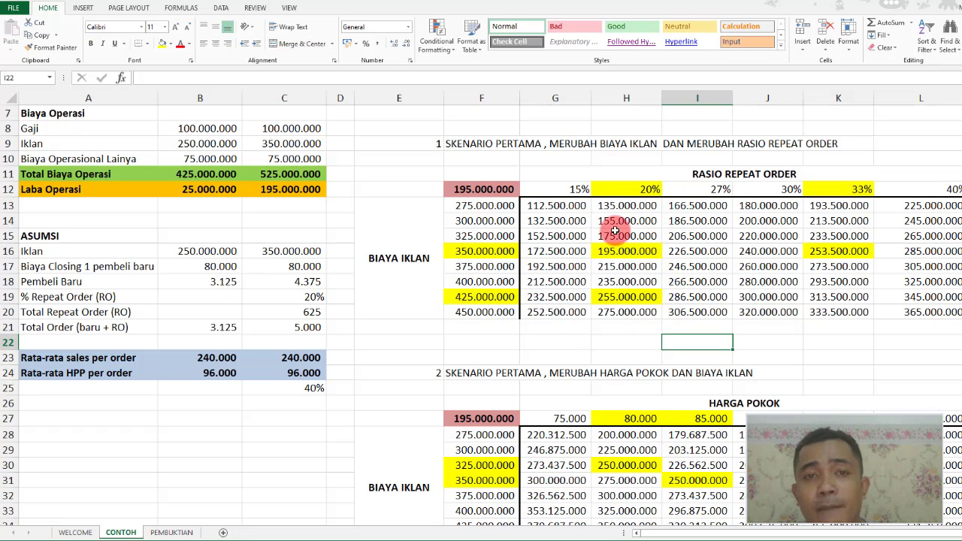
scroll(615, 230, "down", 1)
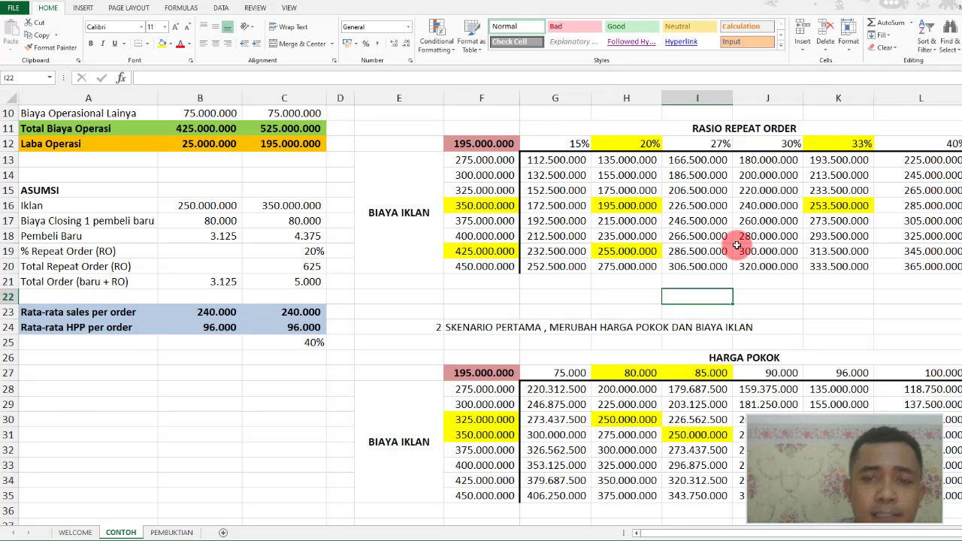
scroll(738, 245, "up", 2)
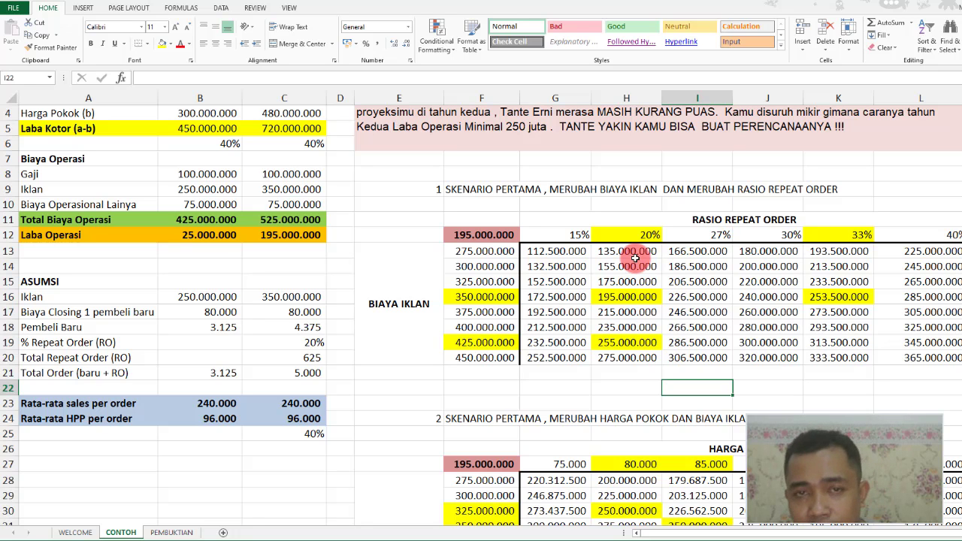
scroll(635, 258, "up", 1)
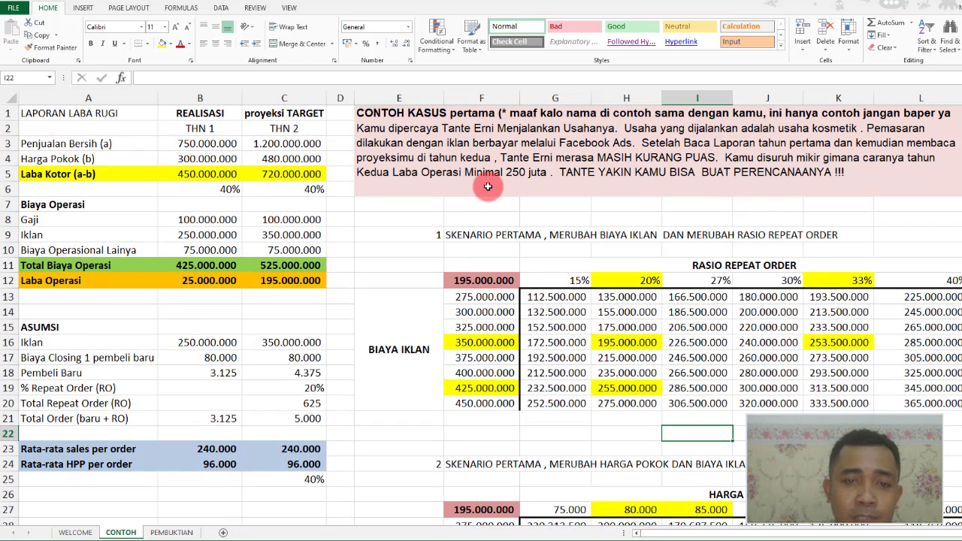